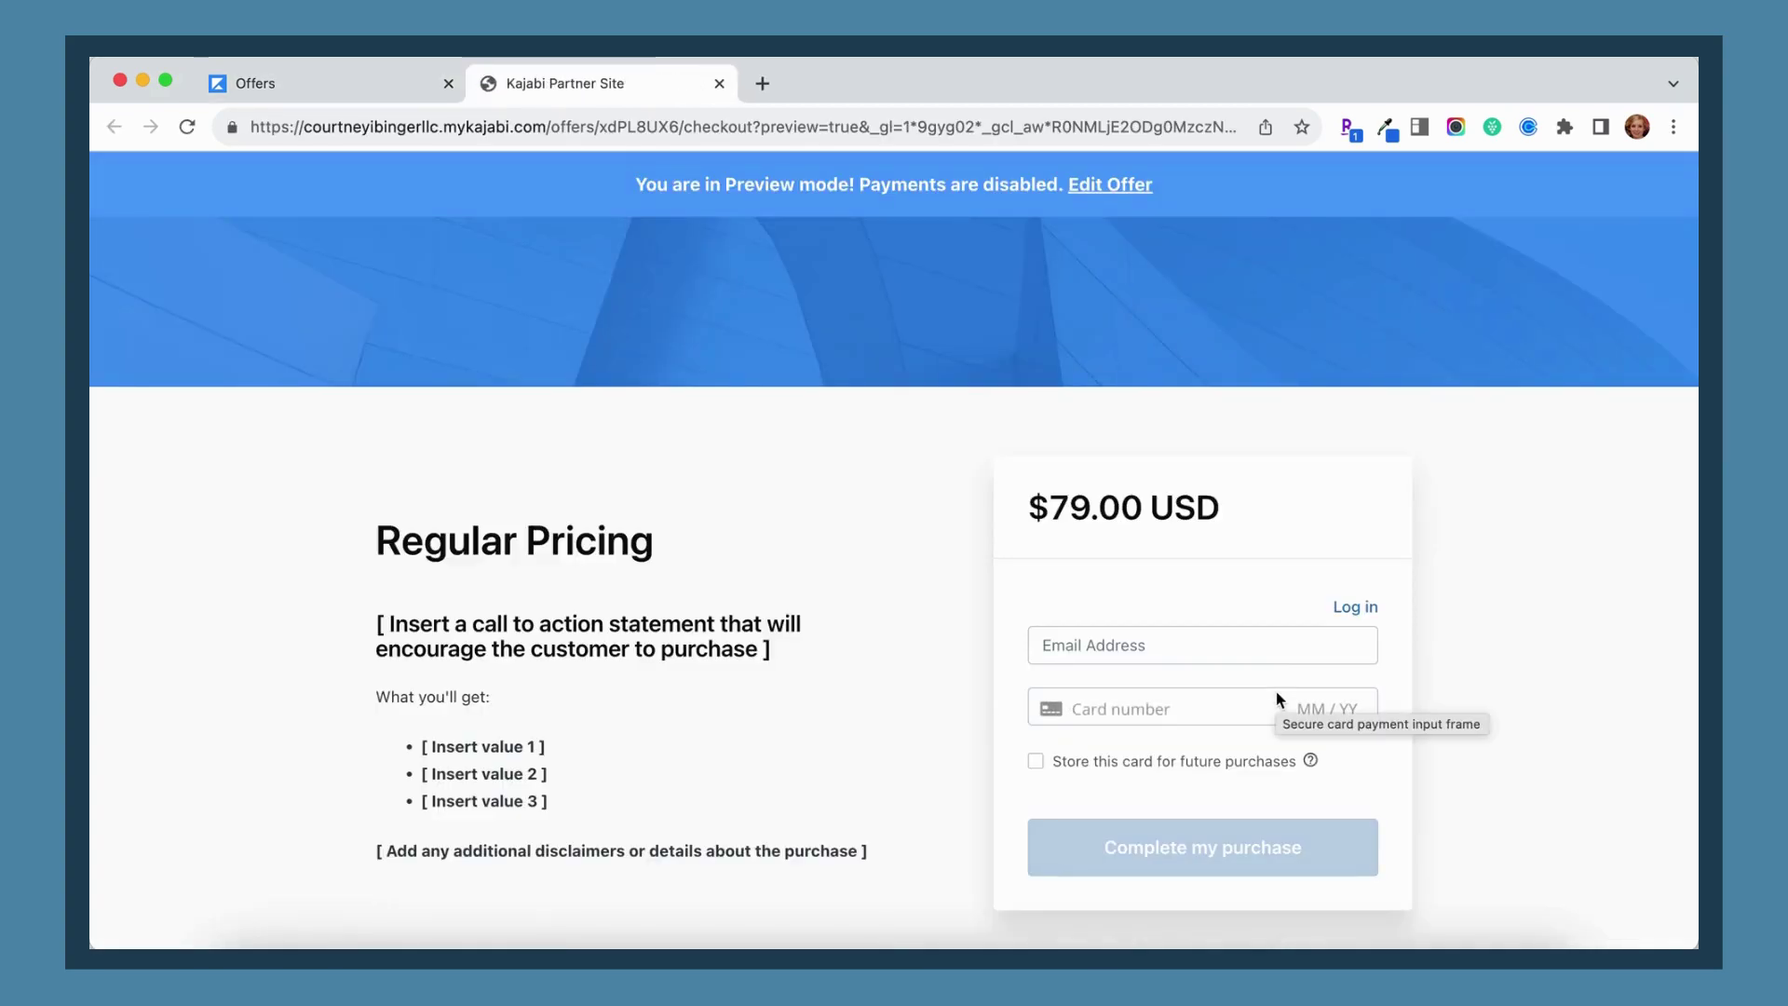
- Scroll through the Regular Pricing checkout preview to its $79.00 USD payment form
scroll(1276, 691, "down", 1)
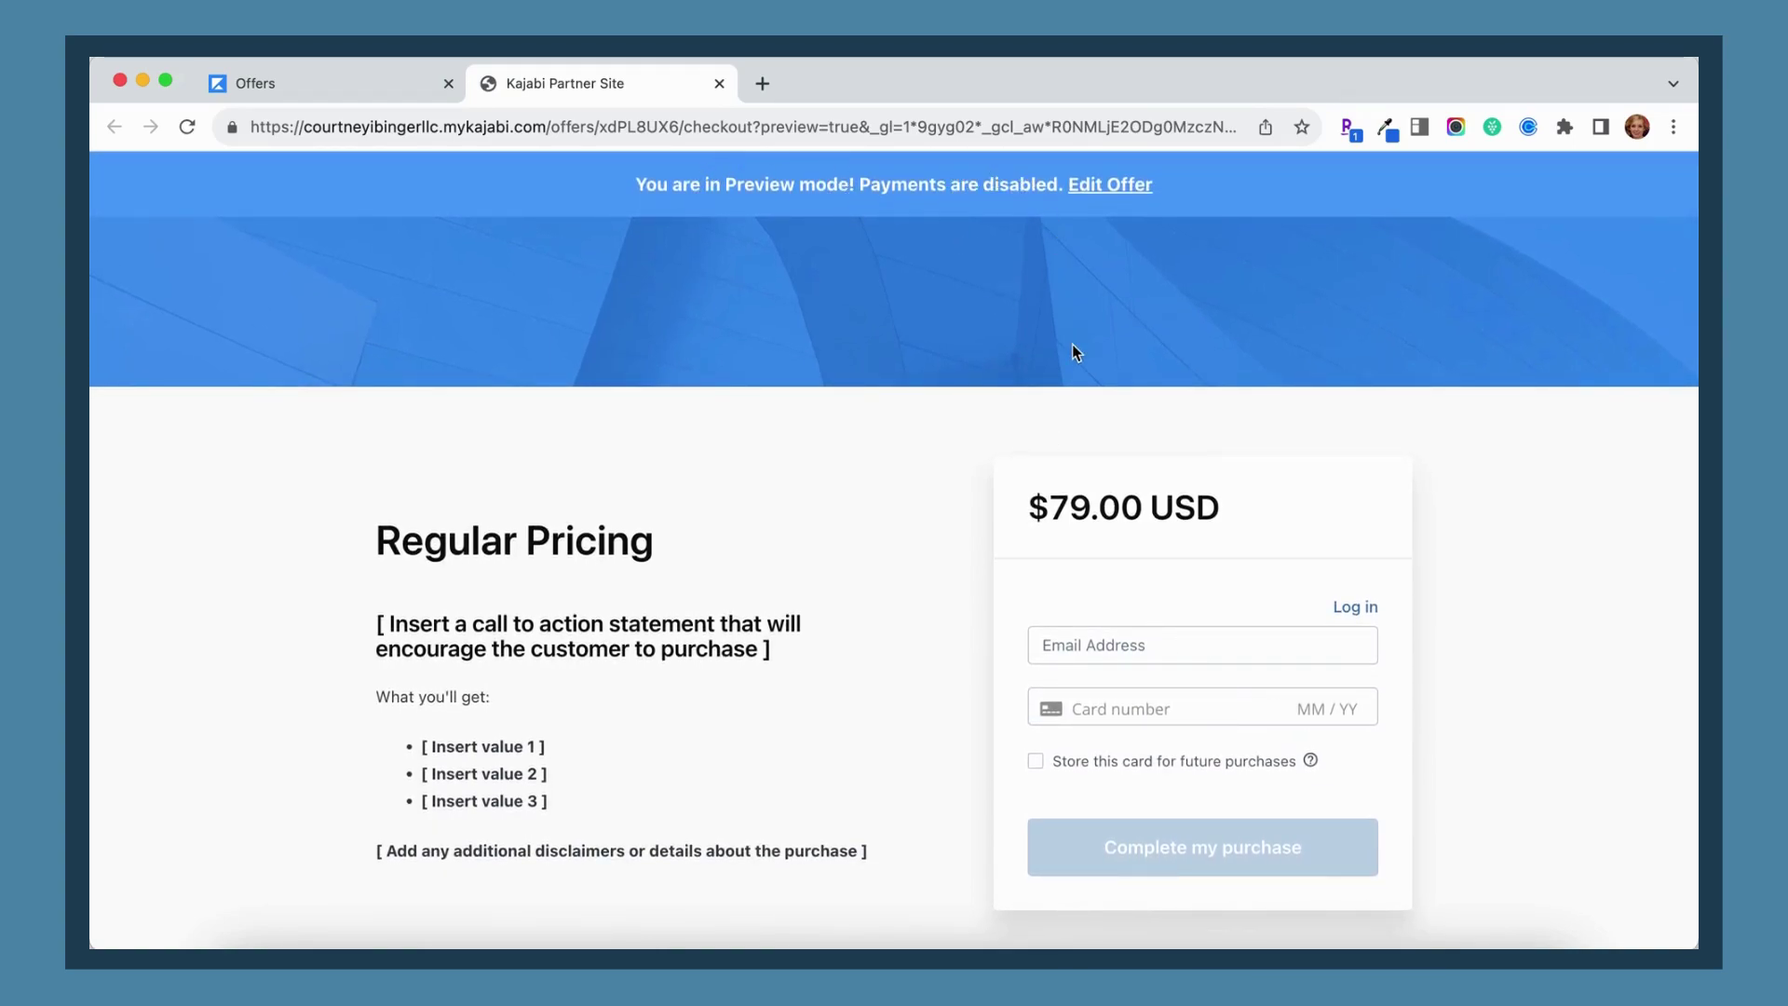
scroll(1072, 344, "down", 1)
- Autofill the buyer's email and a saved card, confirming the identity-check password
left_click(1103, 626)
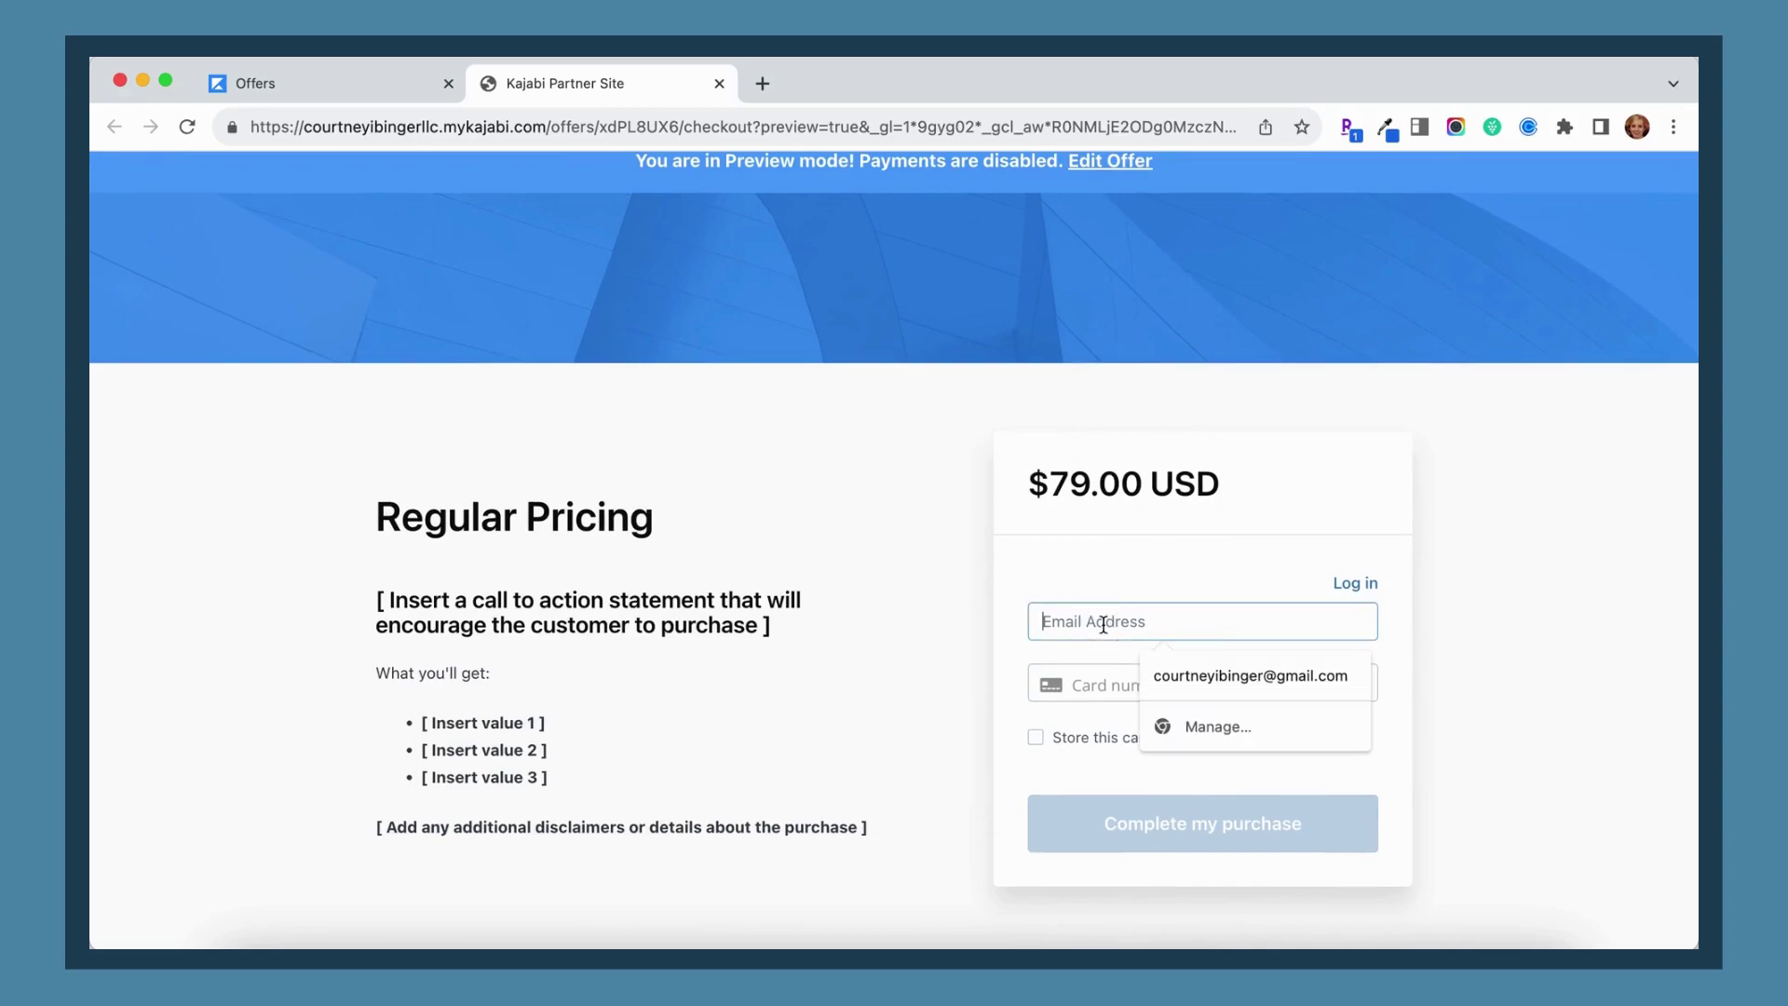
left_click(1186, 677)
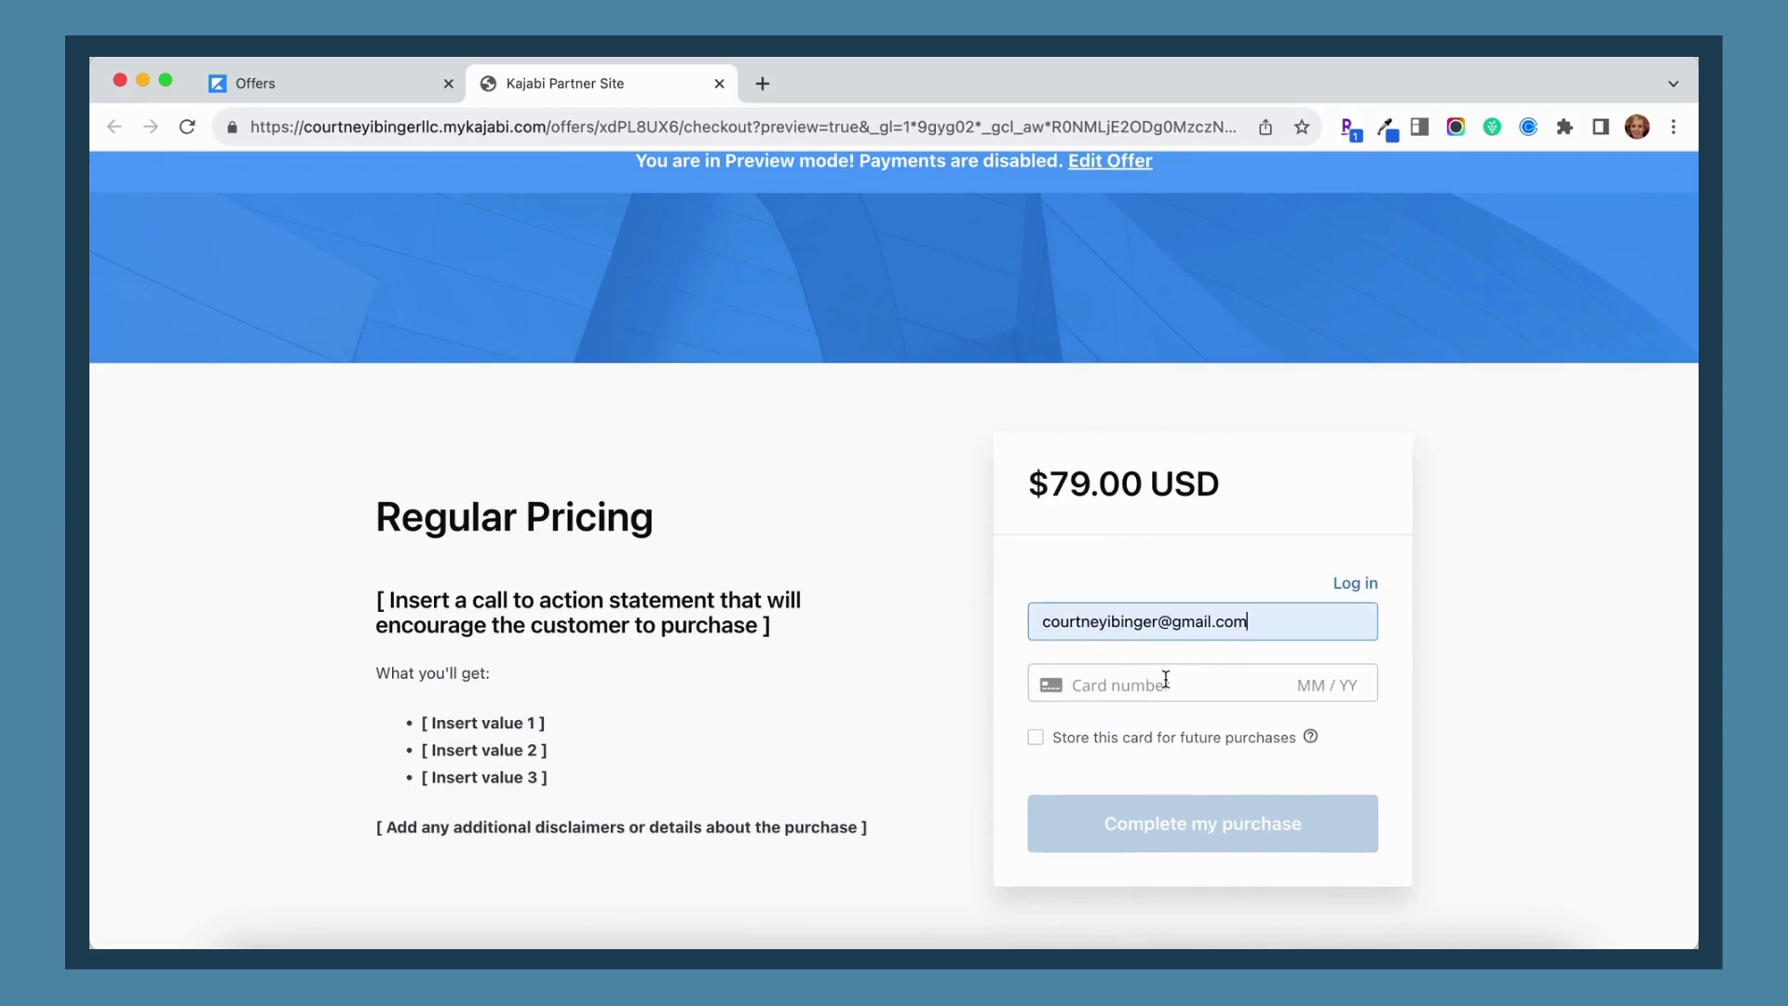
left_click(1154, 685)
left_click(1147, 687)
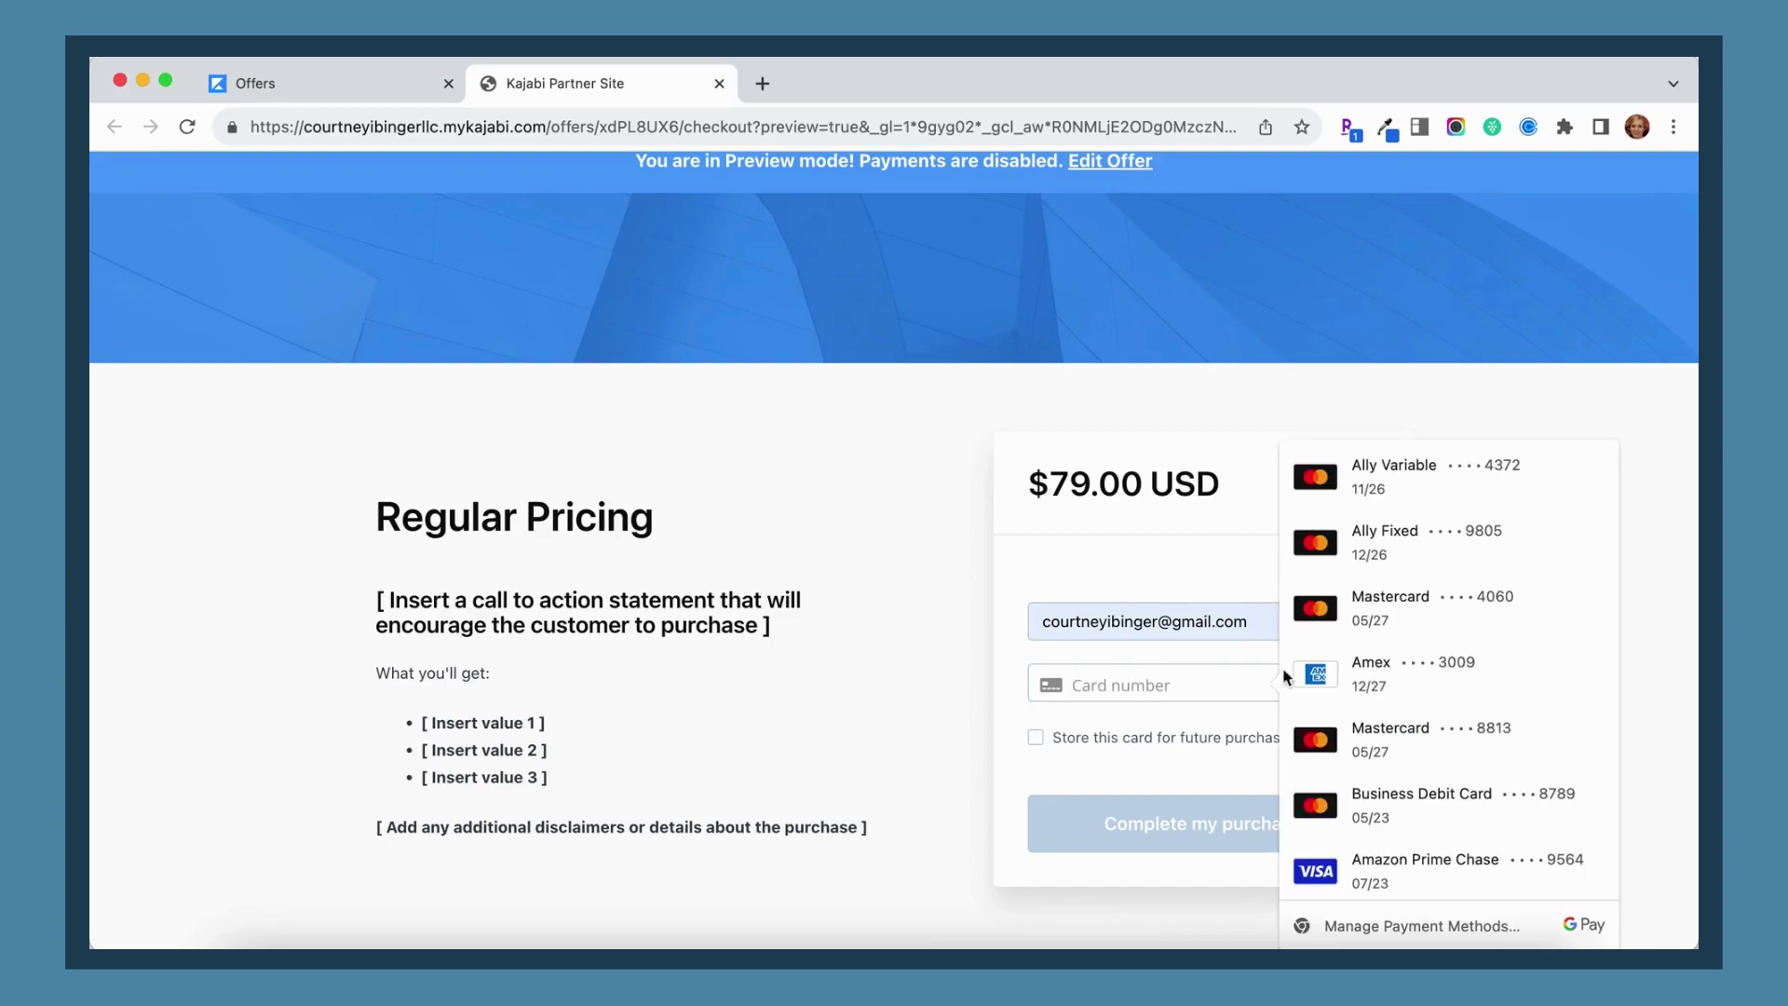
left_click(1366, 467)
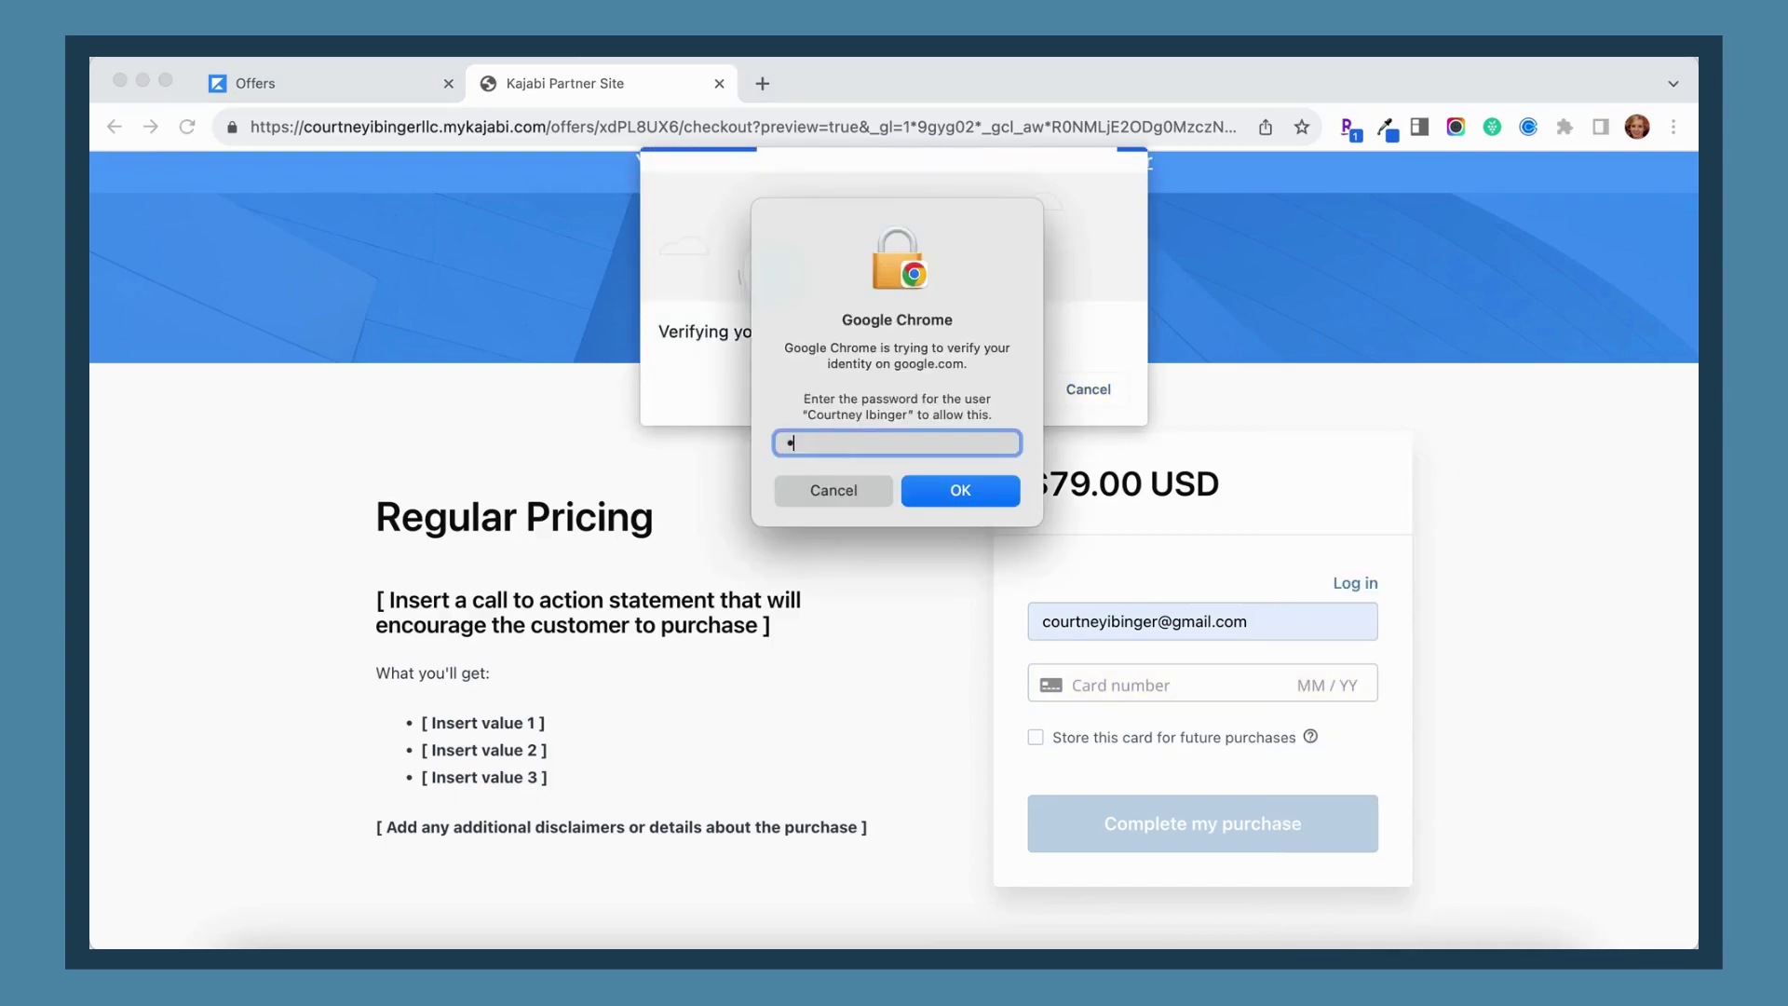
type("••••••••••")
key("Return")
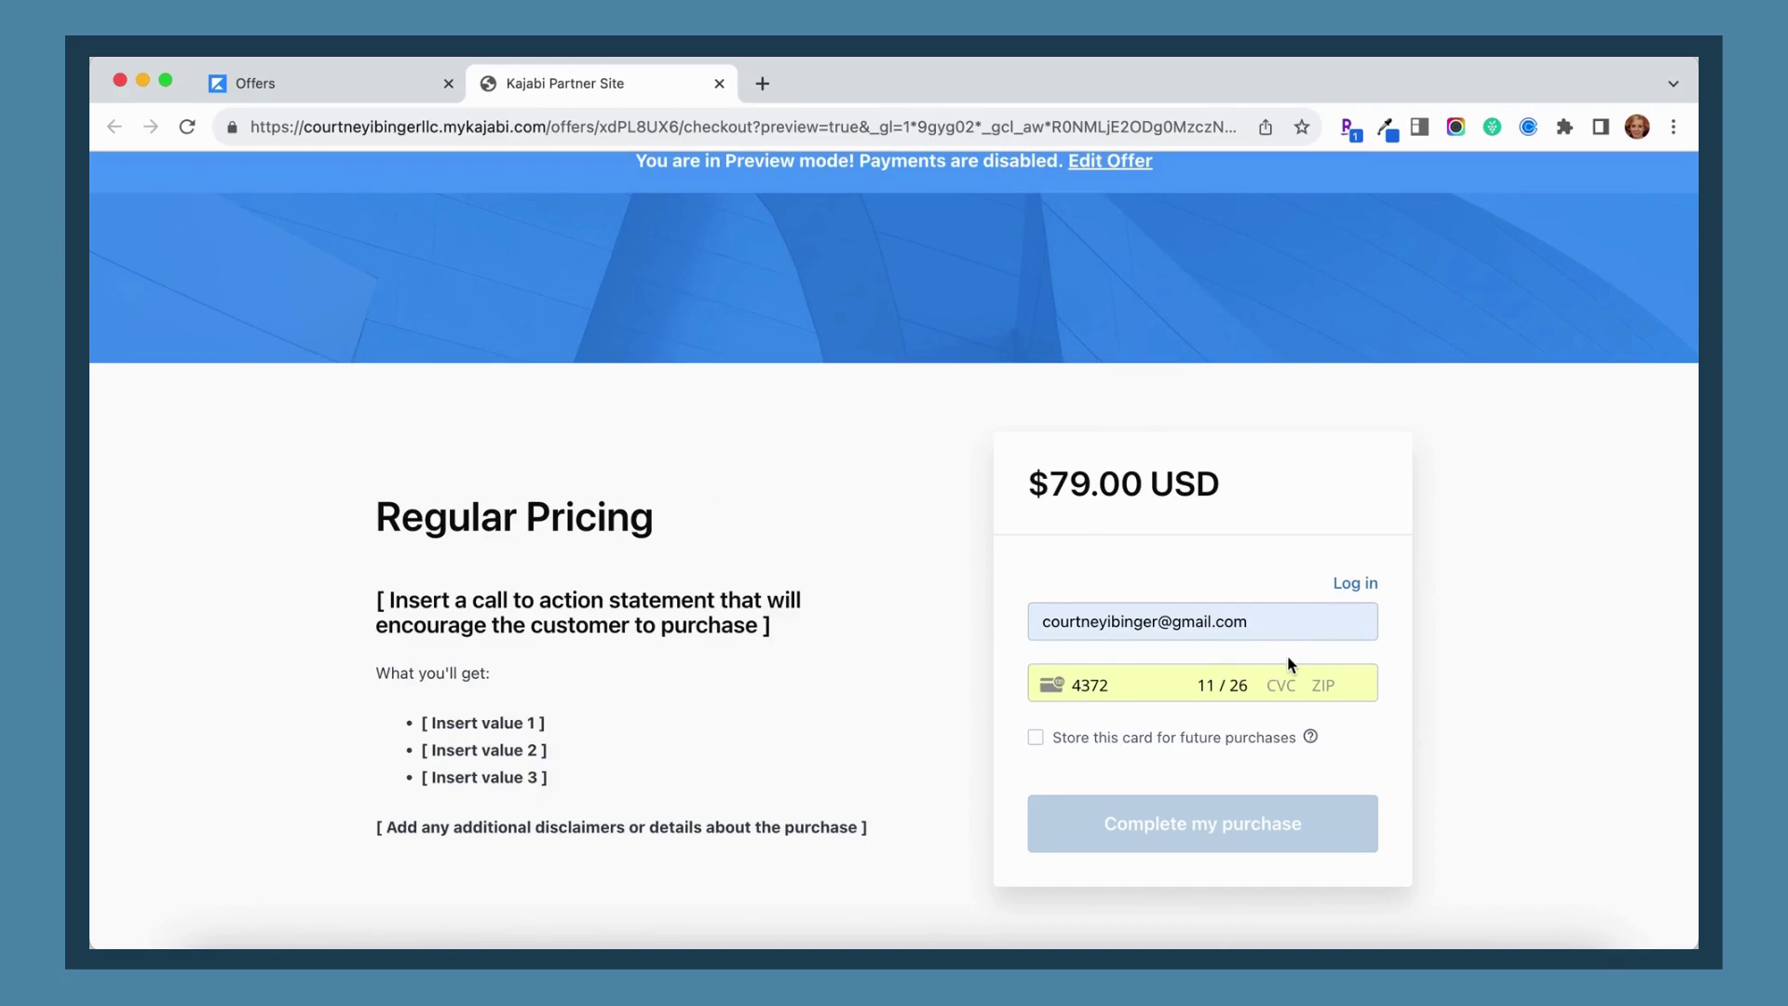
- Enter the card's CVC and ZIP code, then find Complete my purchase disabled in preview
left_click(1538, 743)
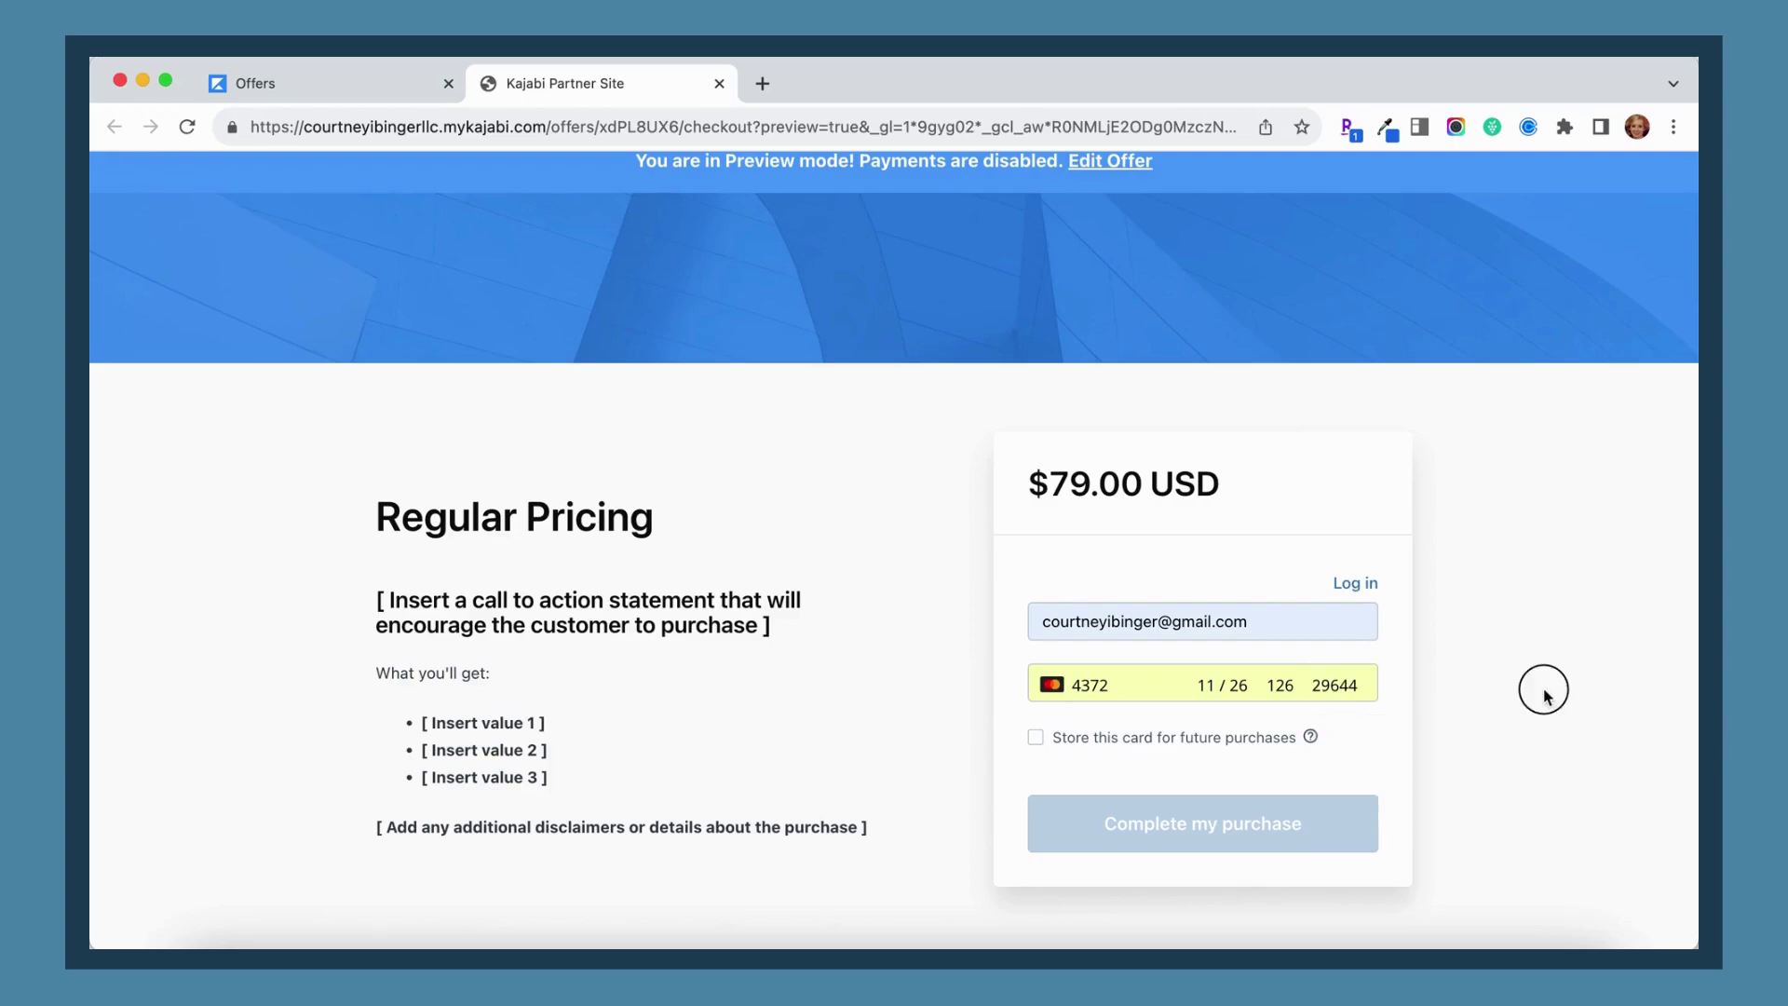
scroll(1277, 714, "down", 1)
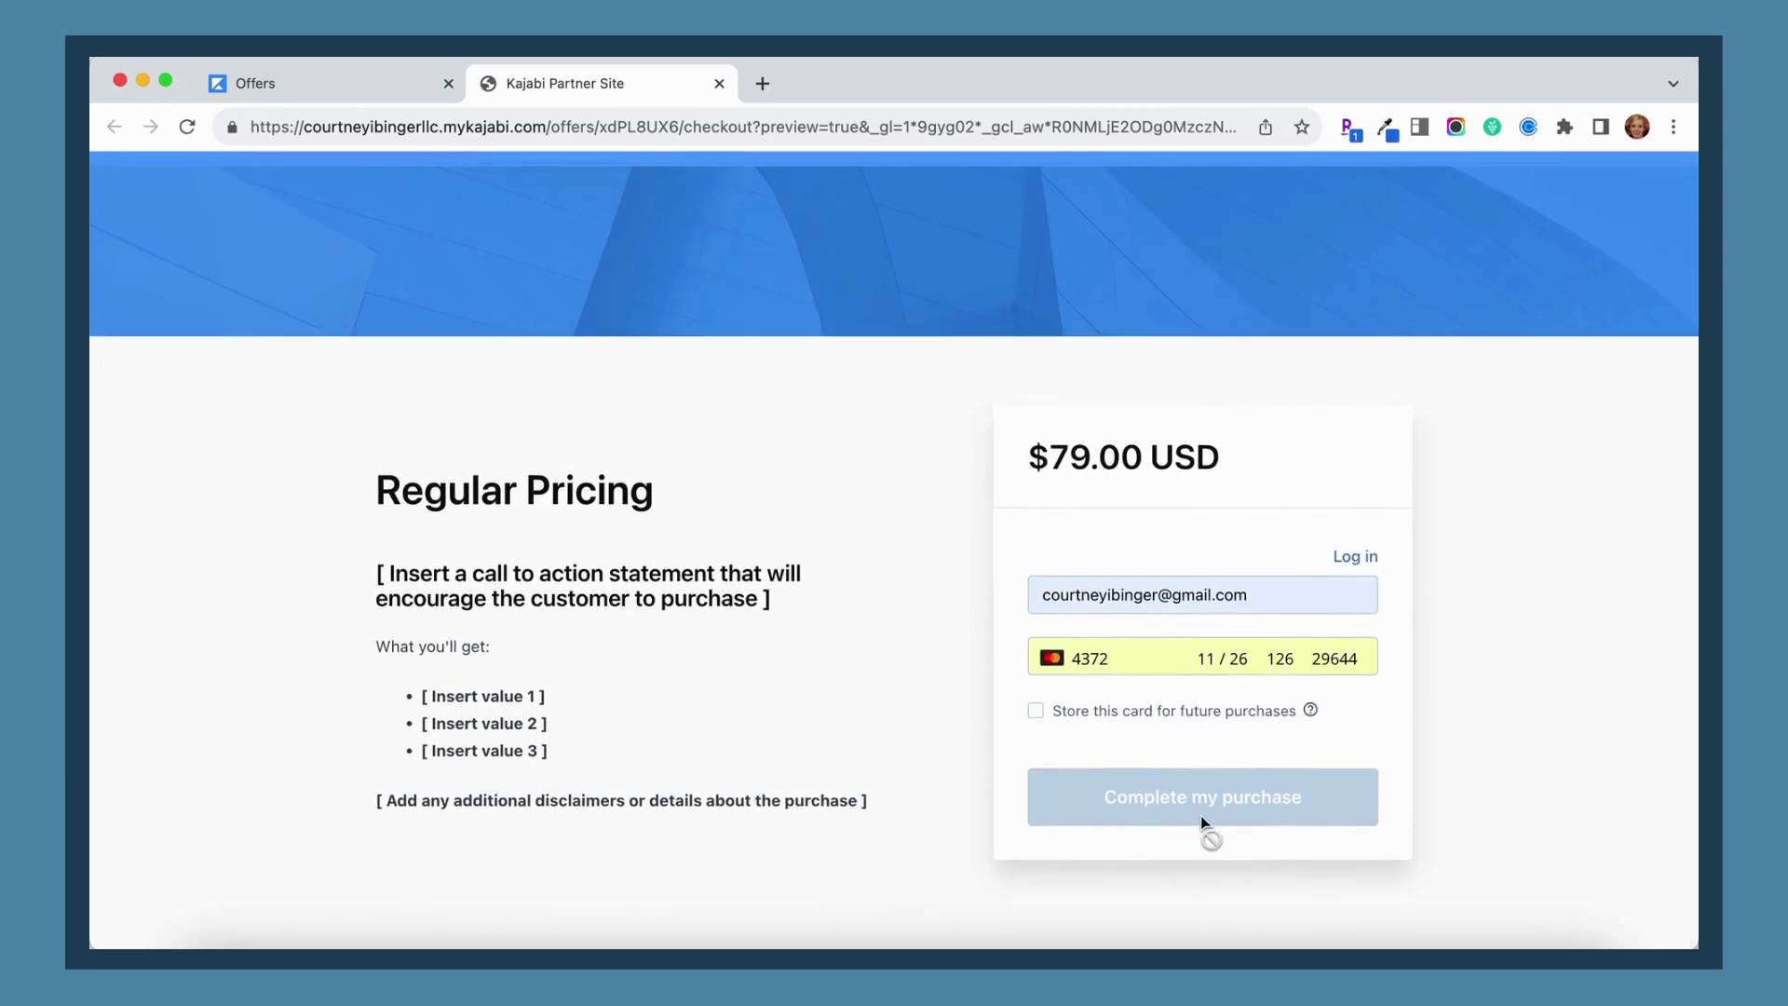
mouse_move(1211, 799)
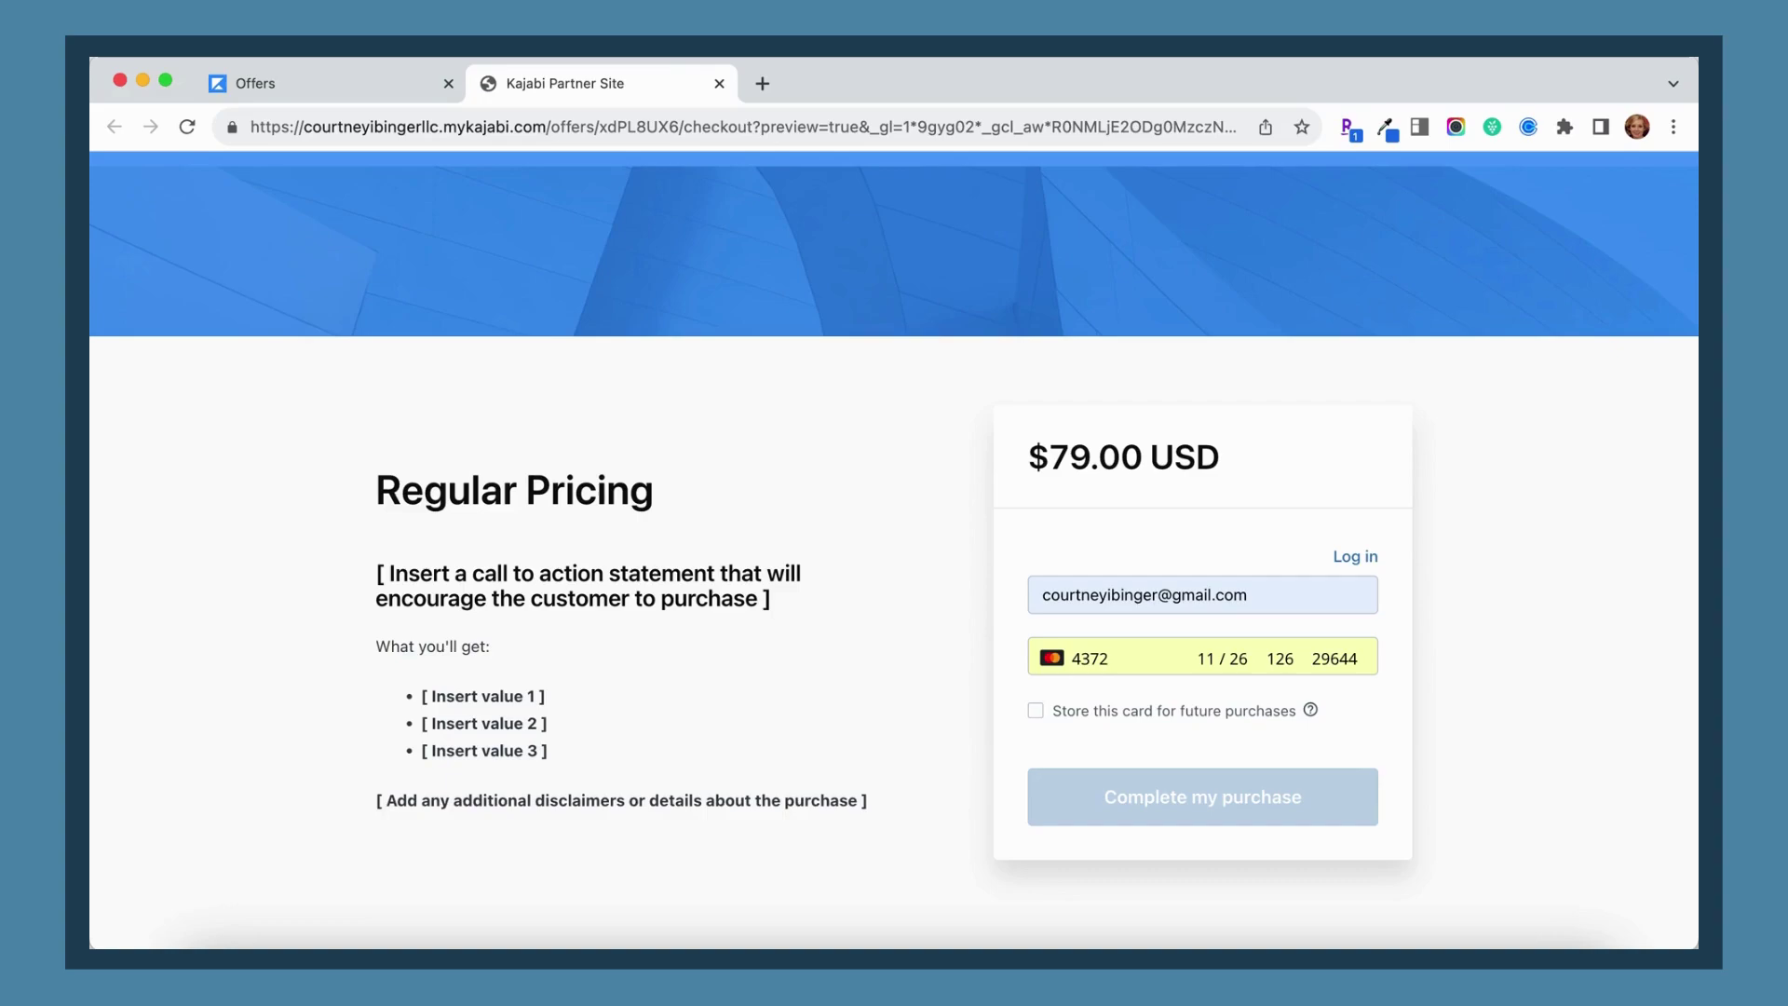
- Close the preview and load the copied Regular Pricing offer link in a new tab
left_click(720, 84)
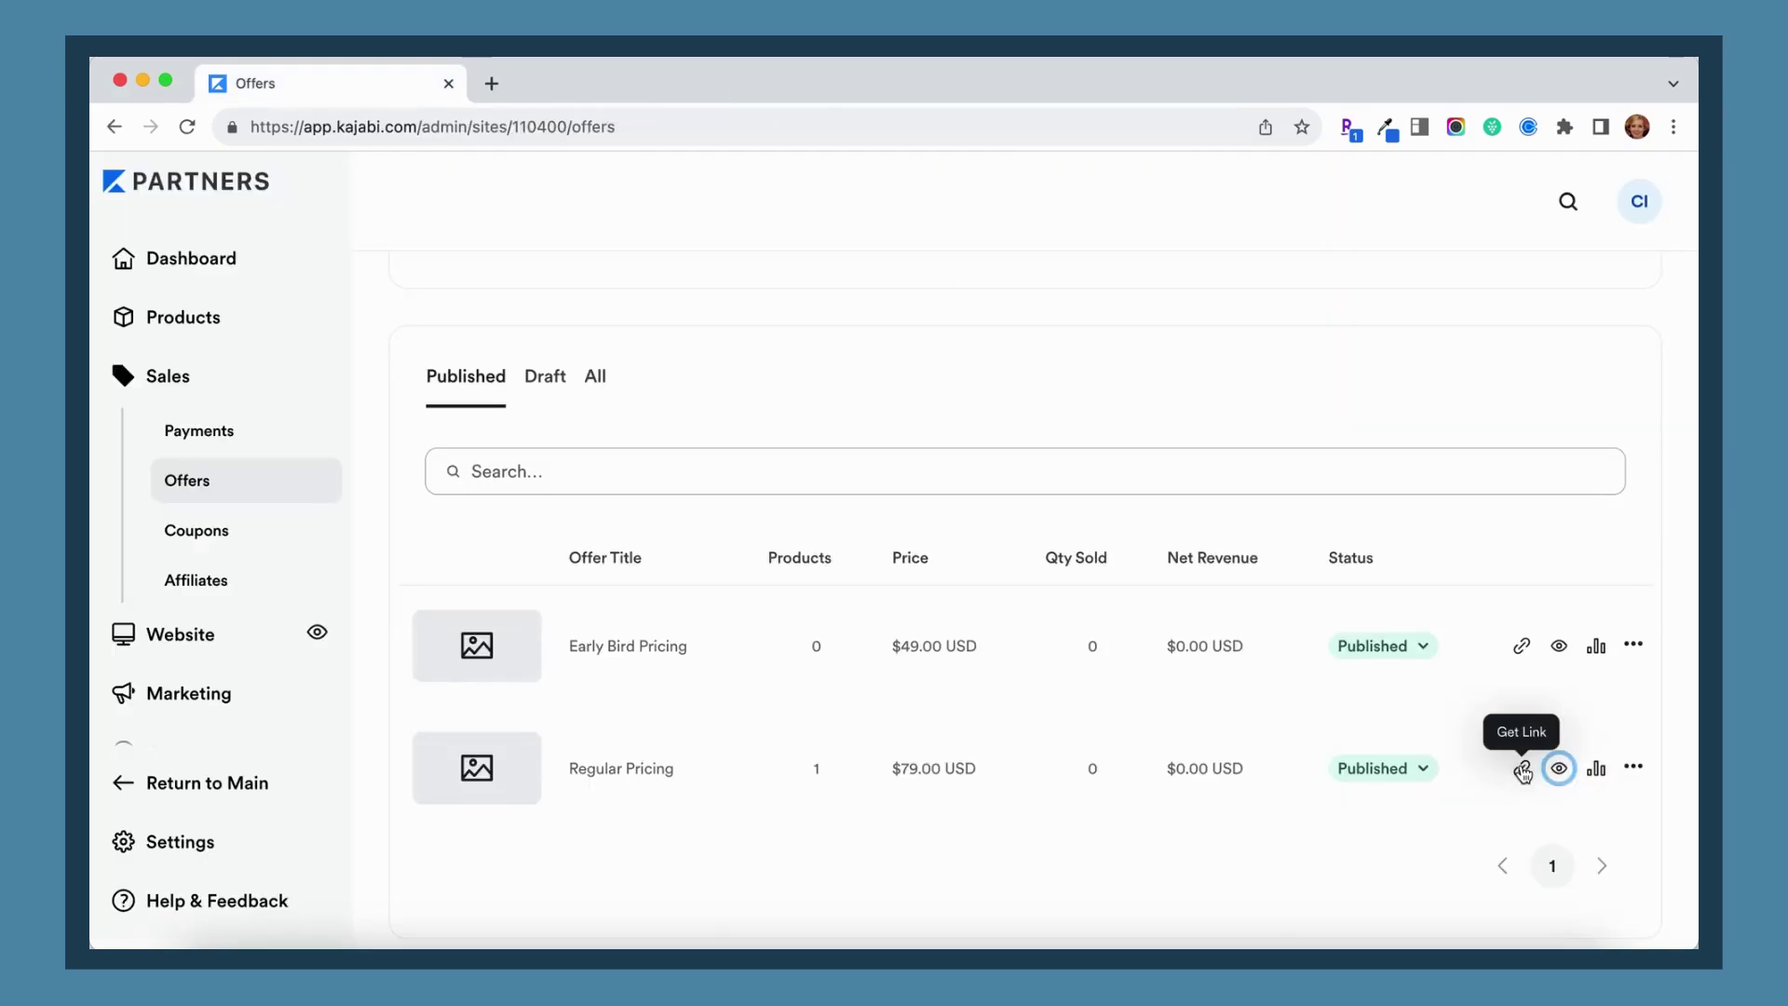
left_click(1523, 772)
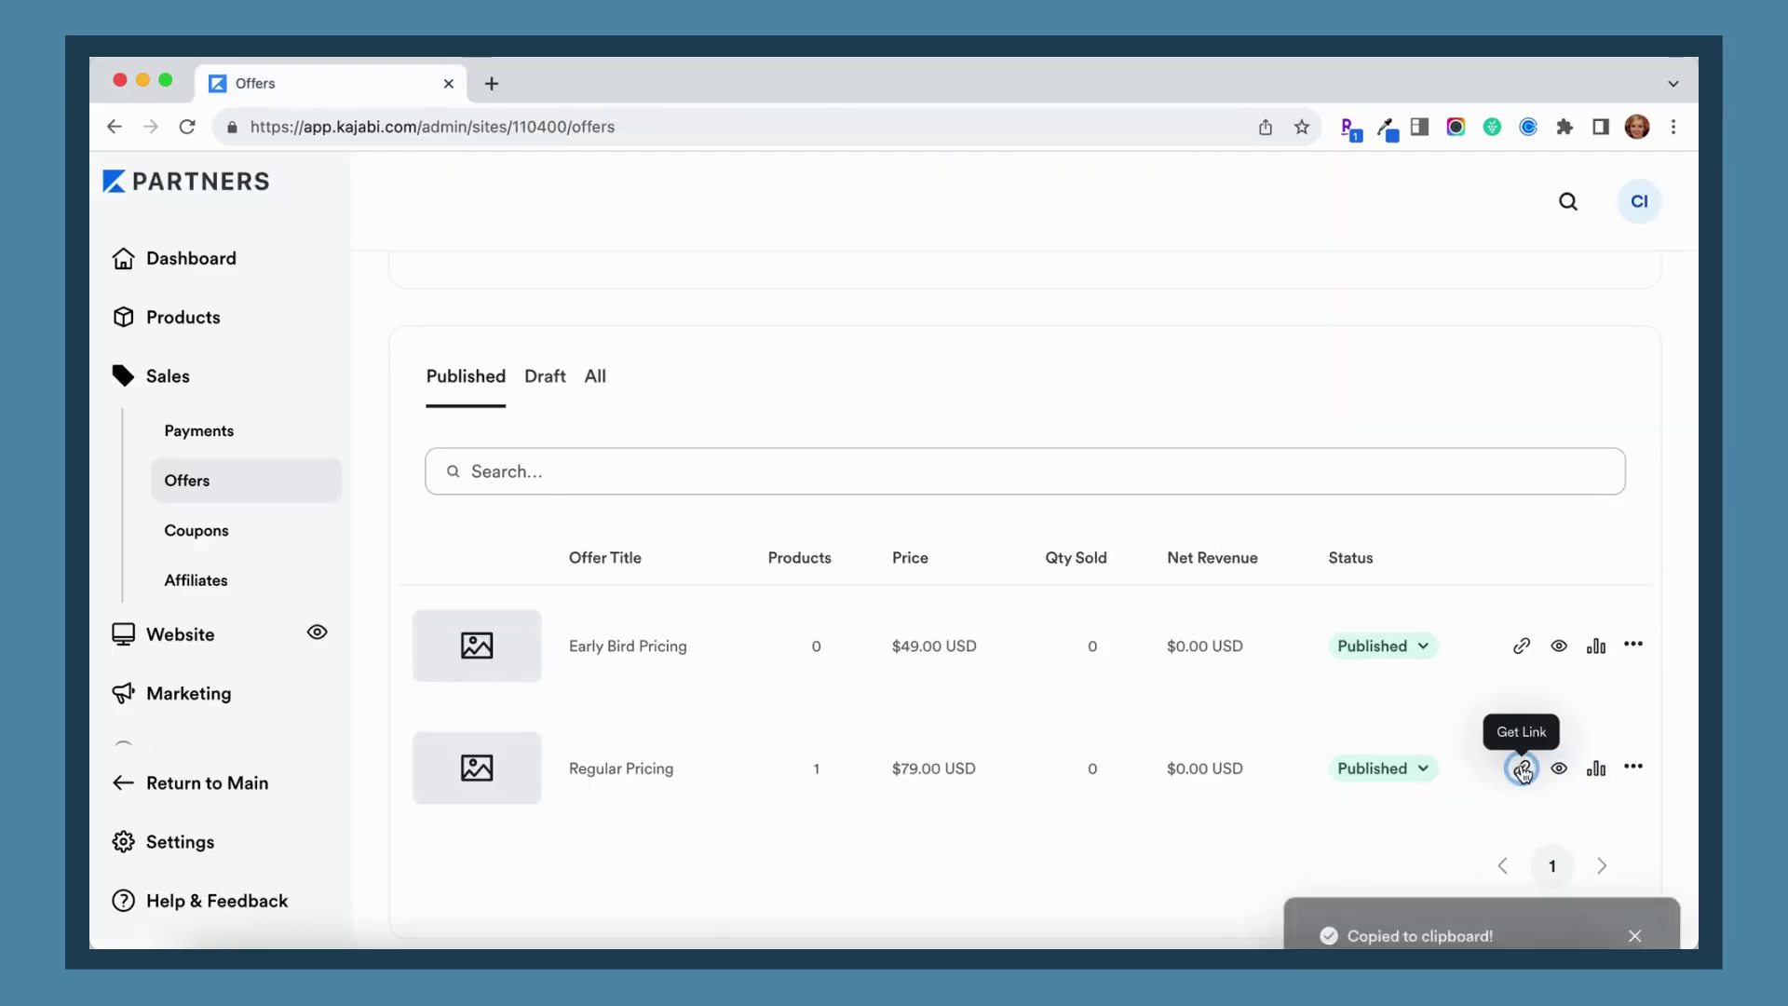
left_click(492, 84)
key("super+v")
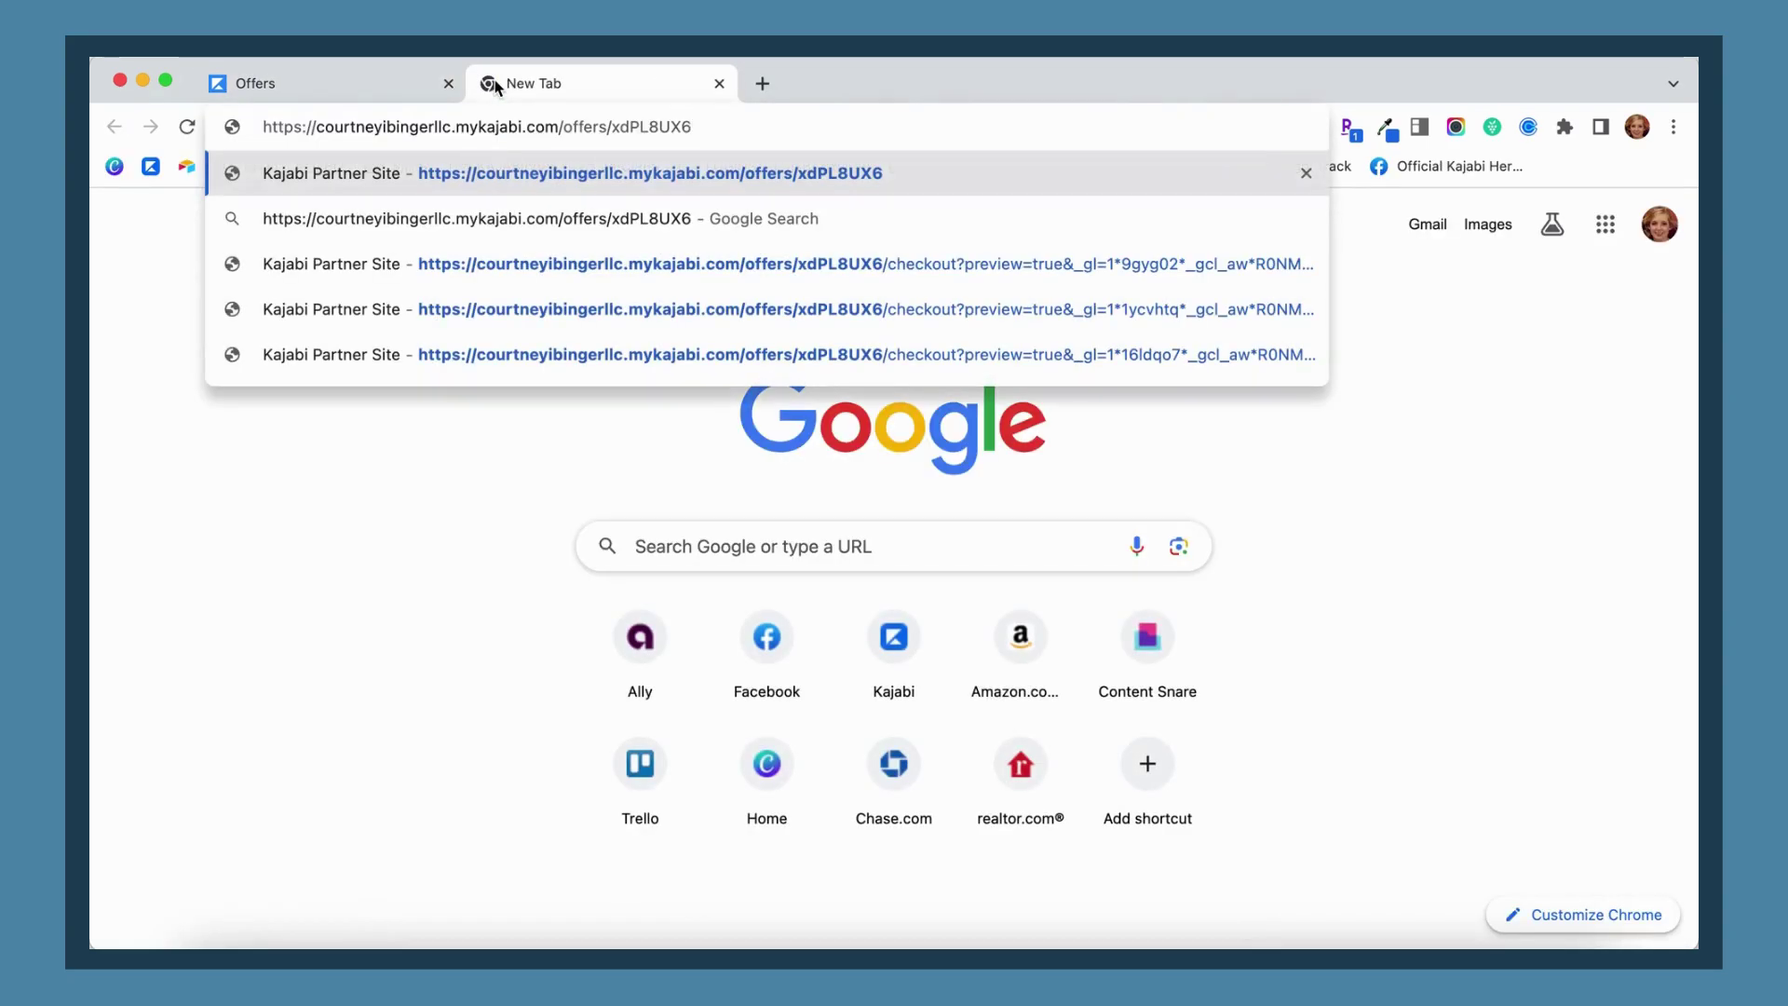
key("Return")
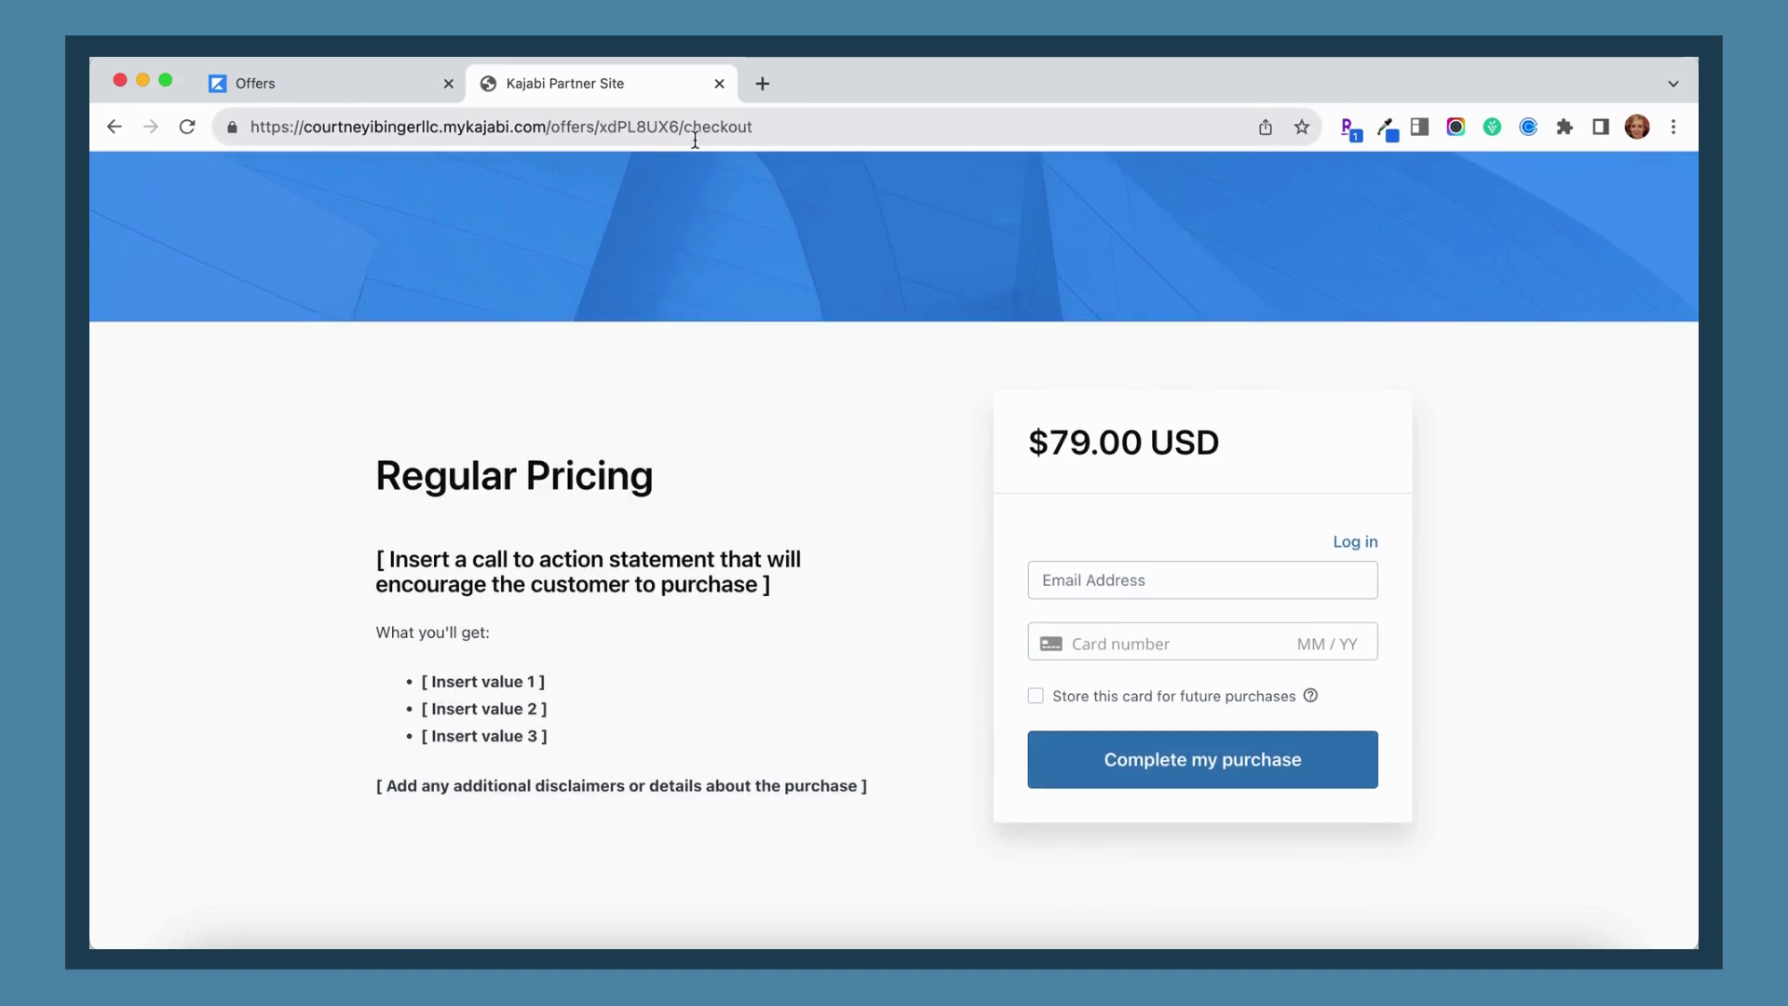
- Autofill email and saved card details, enter CVC and ZIP, and submit the purchase
left_click(1086, 582)
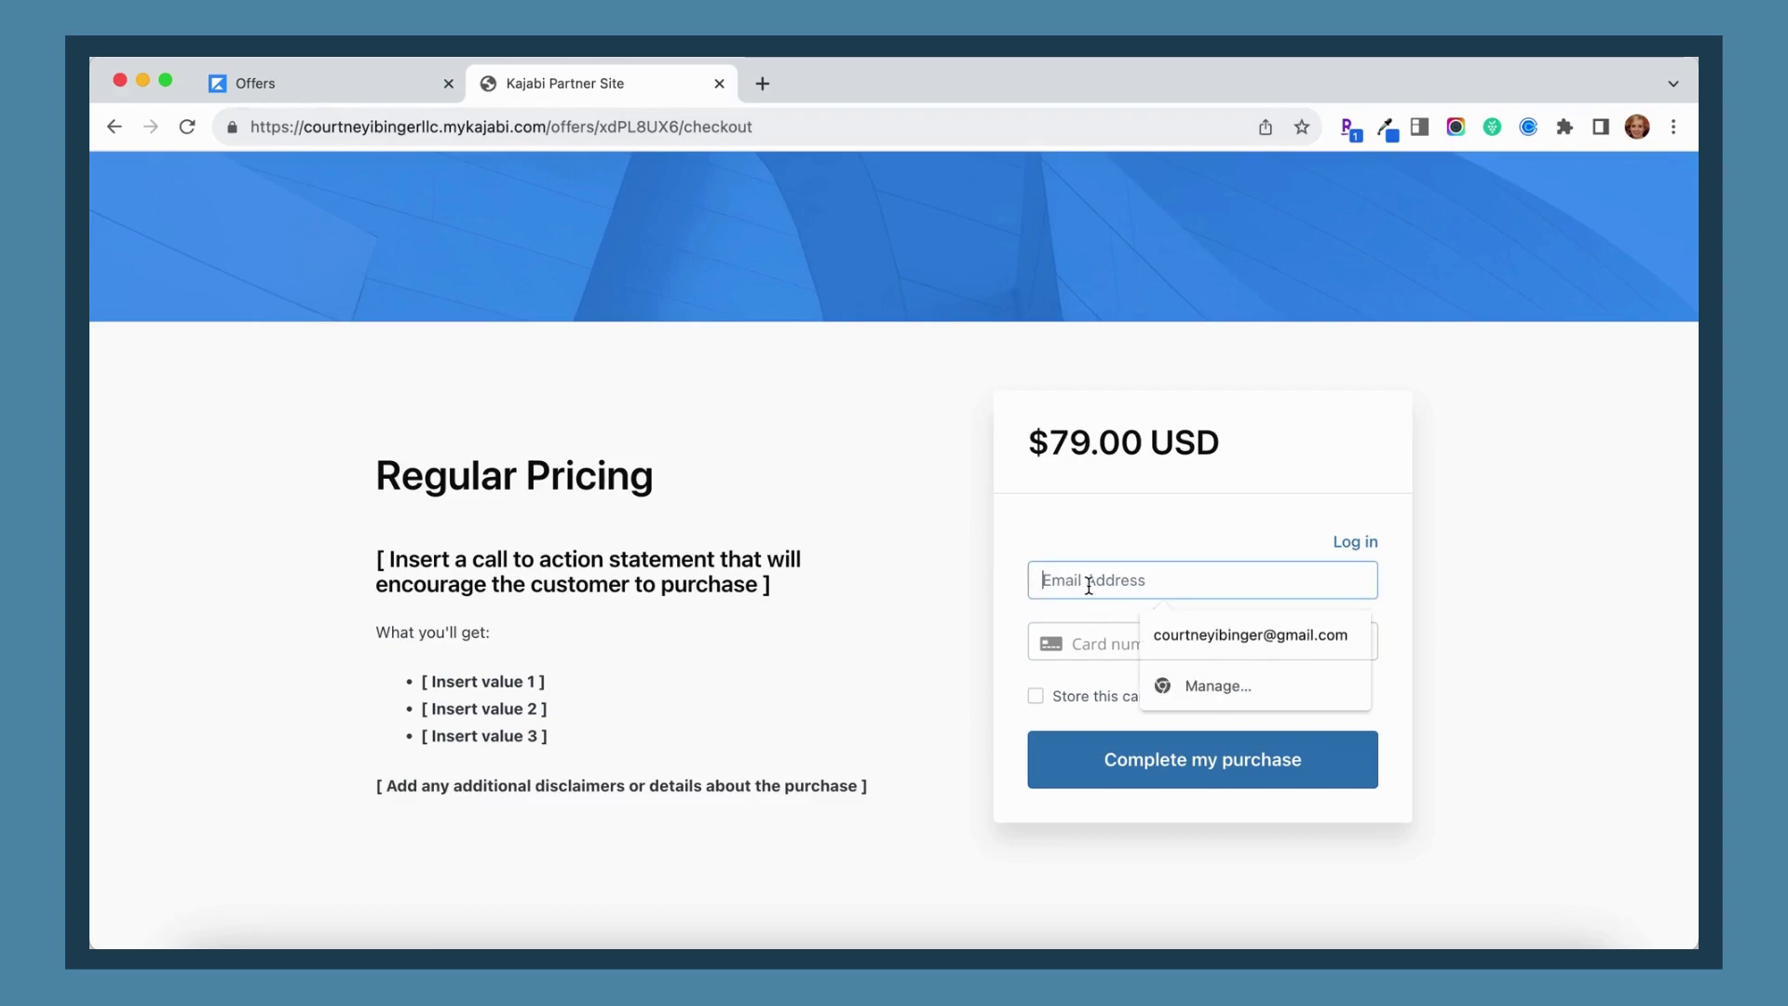
left_click(1216, 633)
left_click(1137, 643)
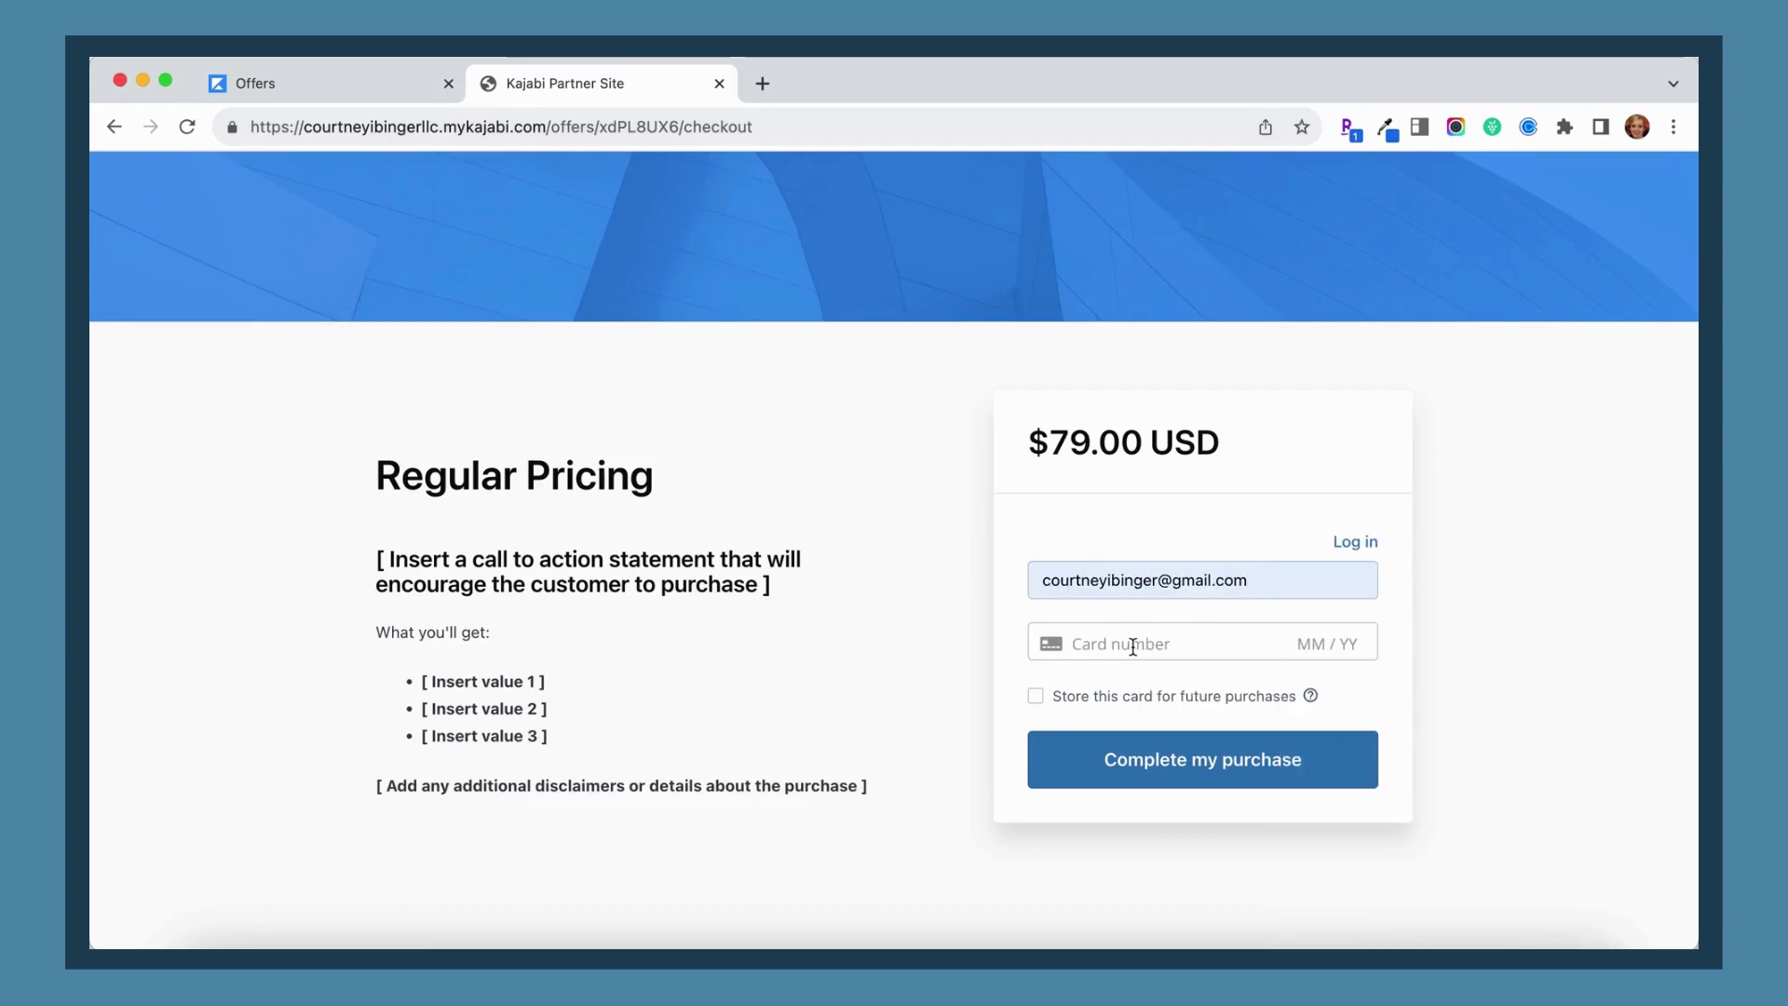
left_click(1378, 512)
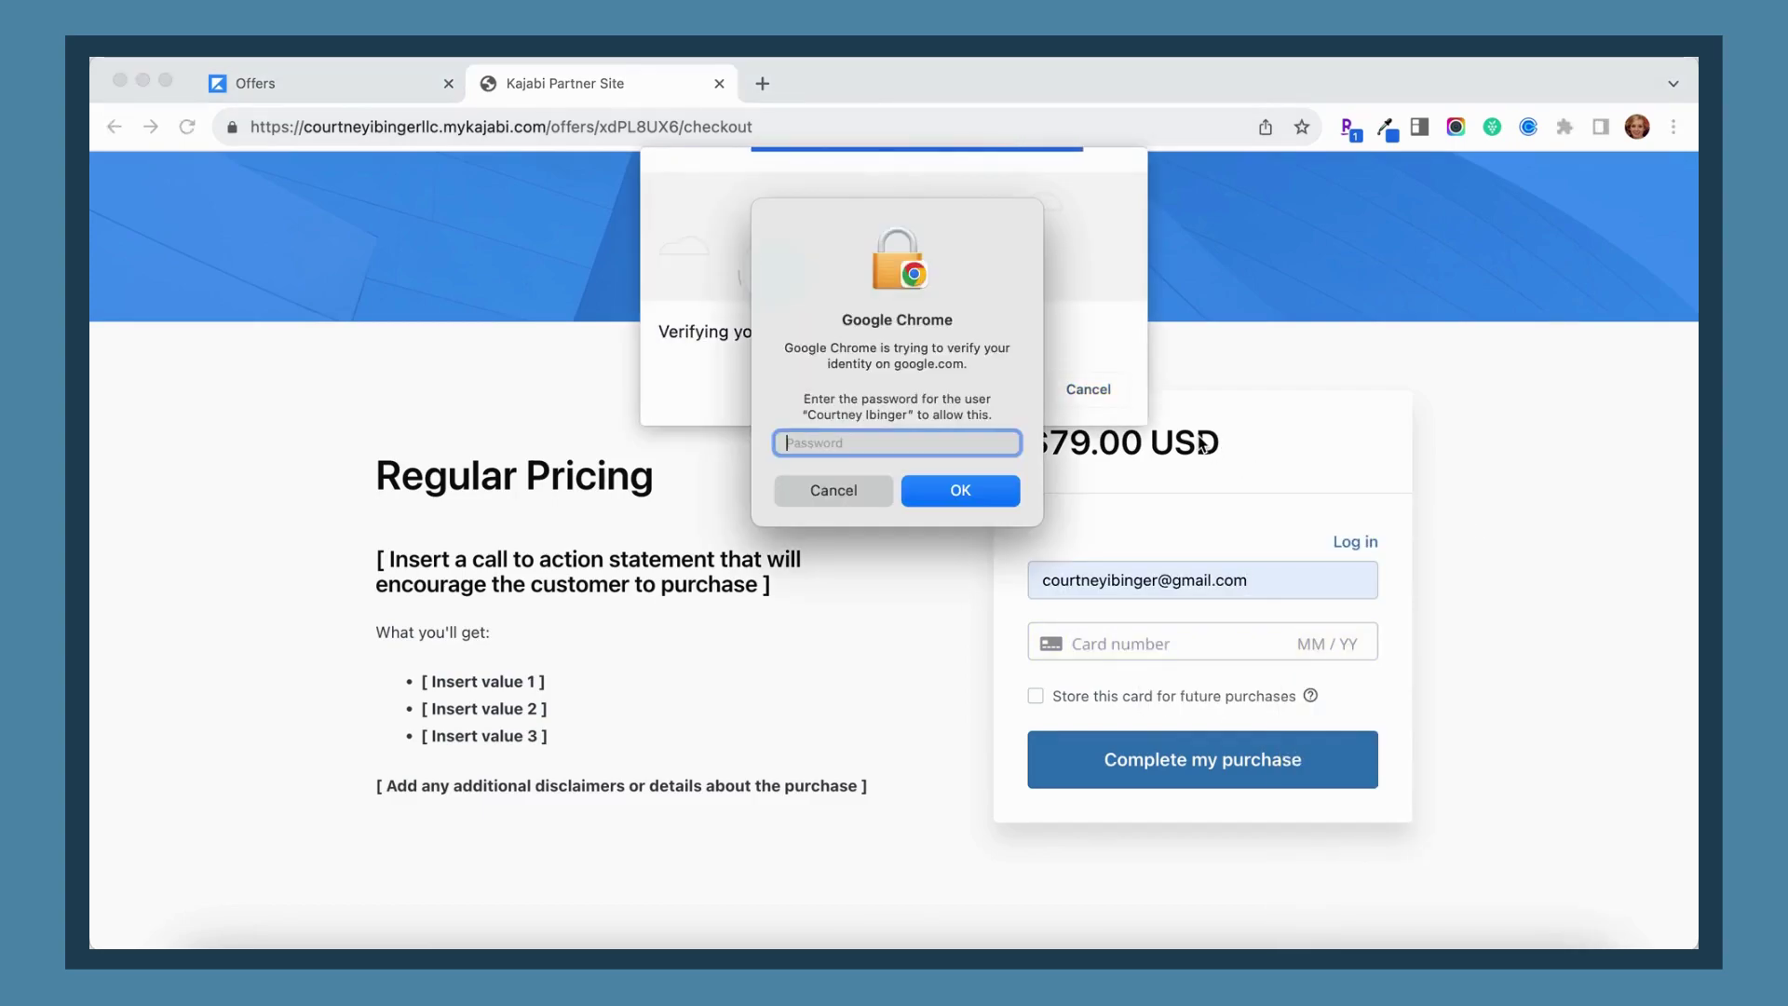
type("•••••••••••")
key("Return")
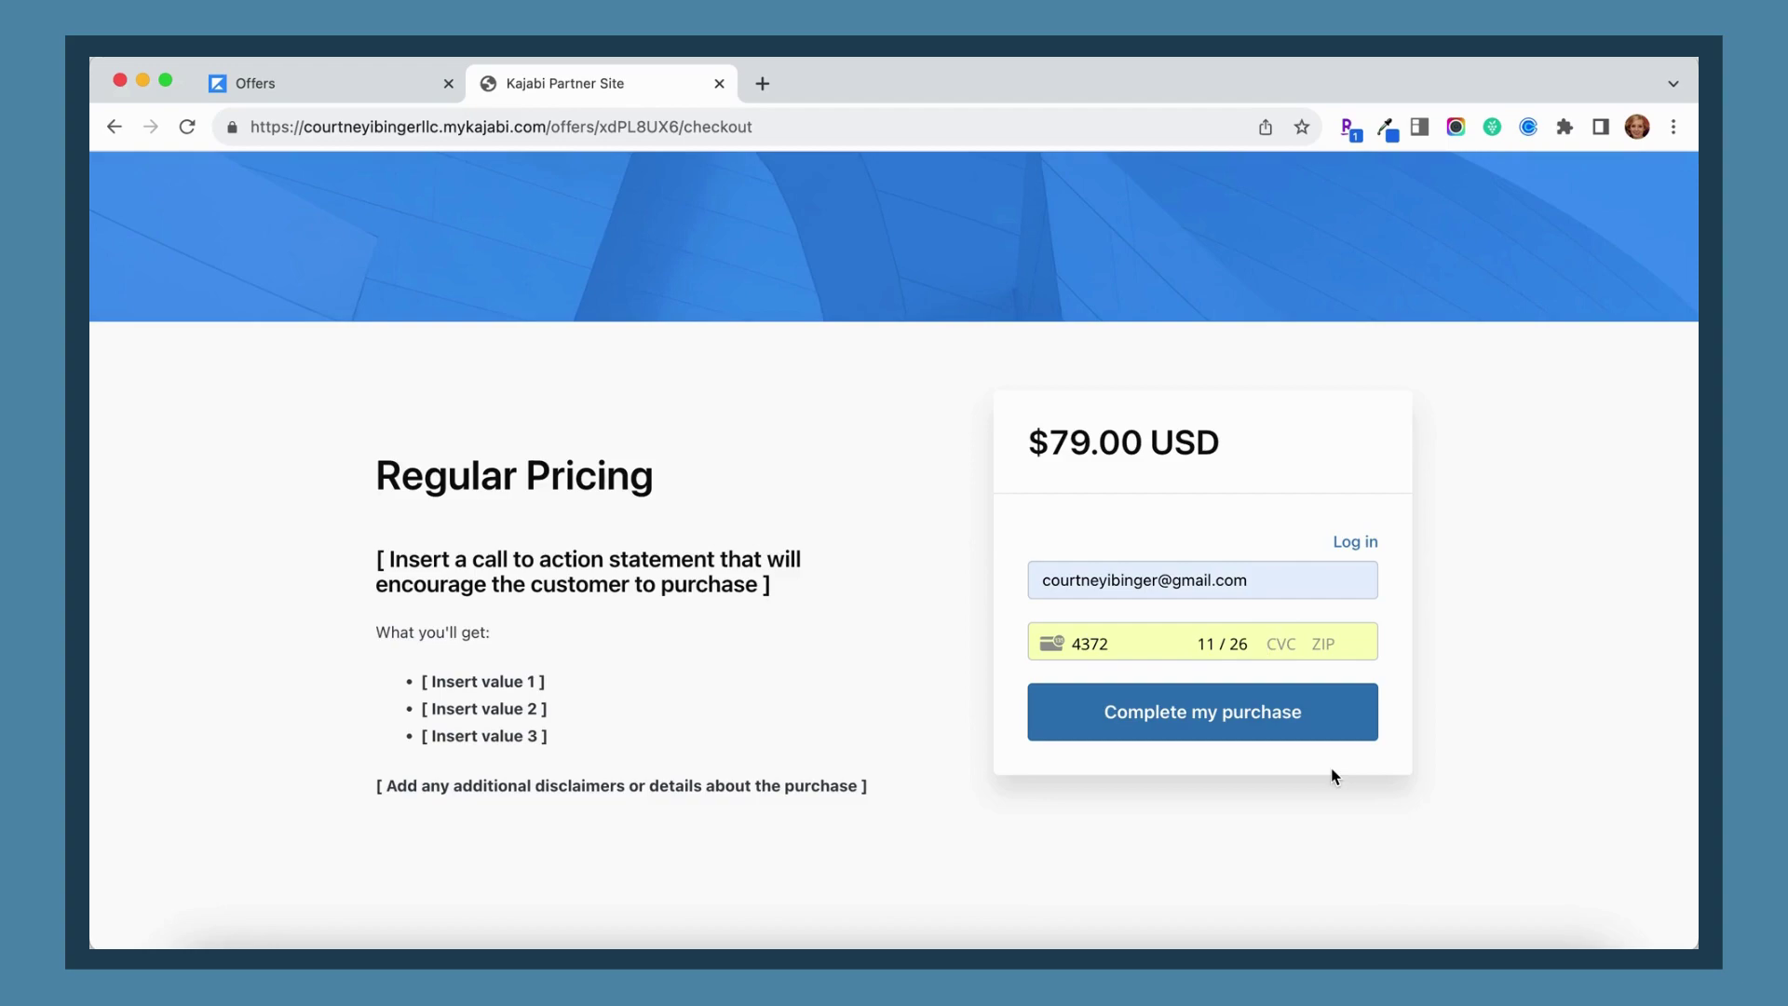
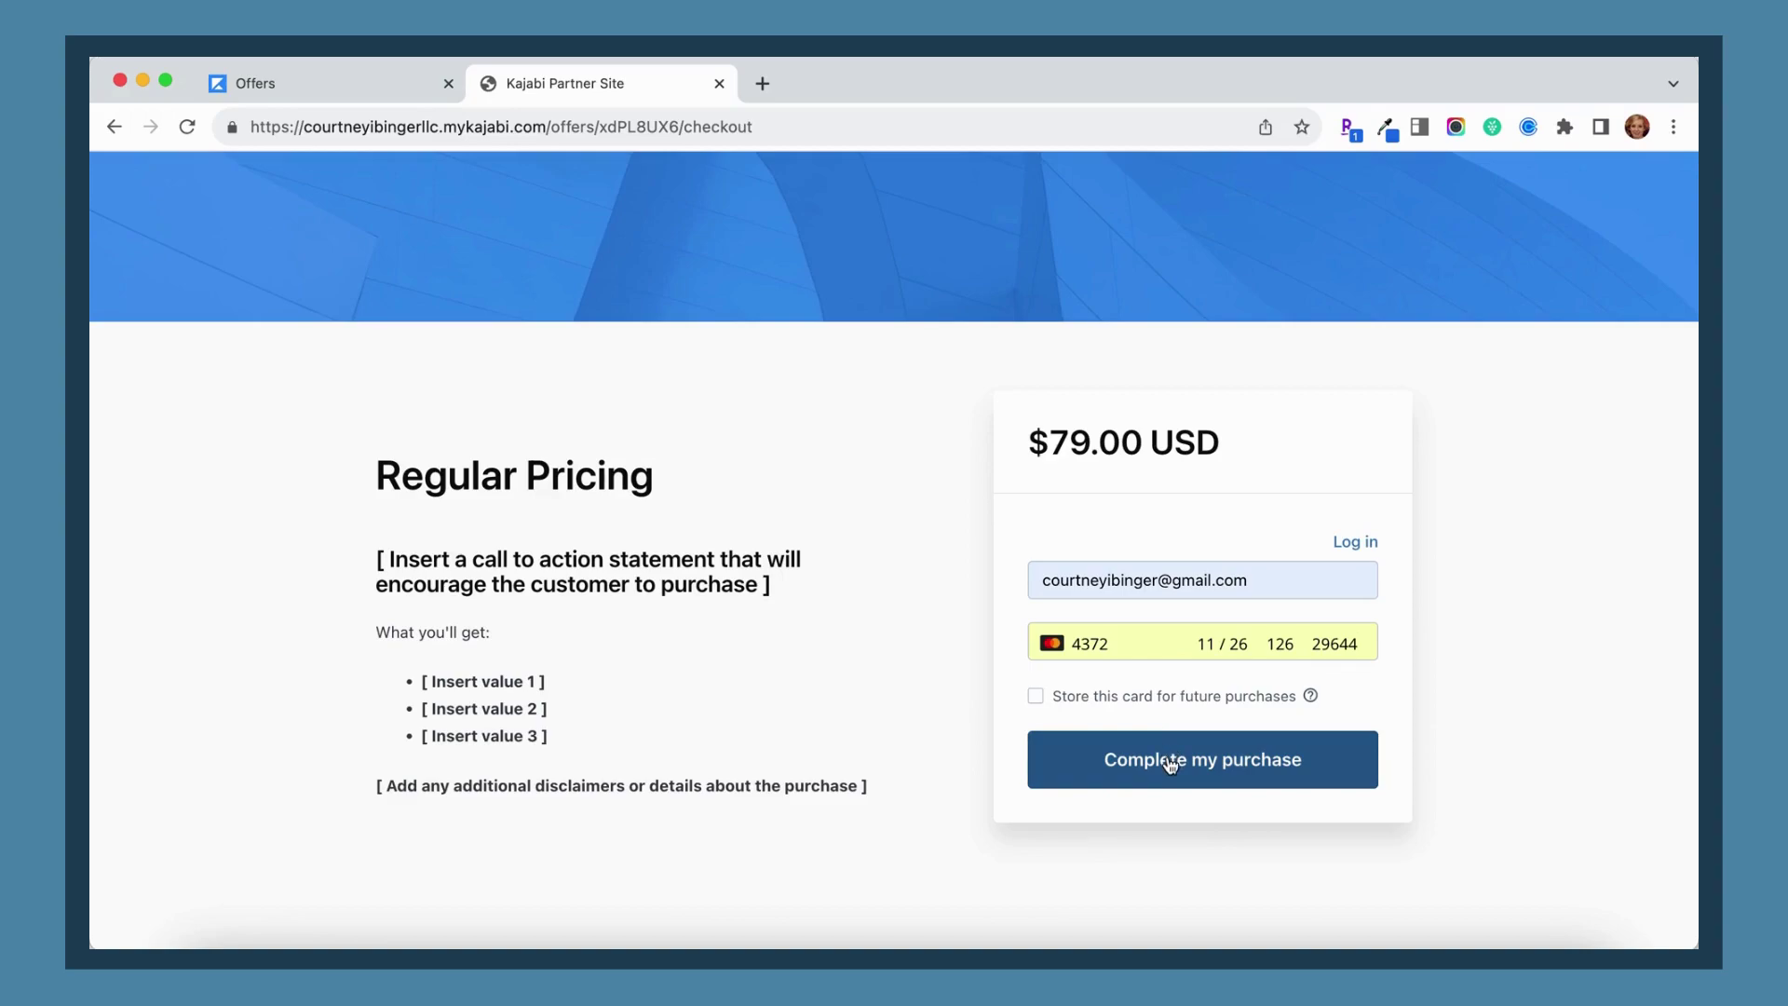
left_click(1163, 762)
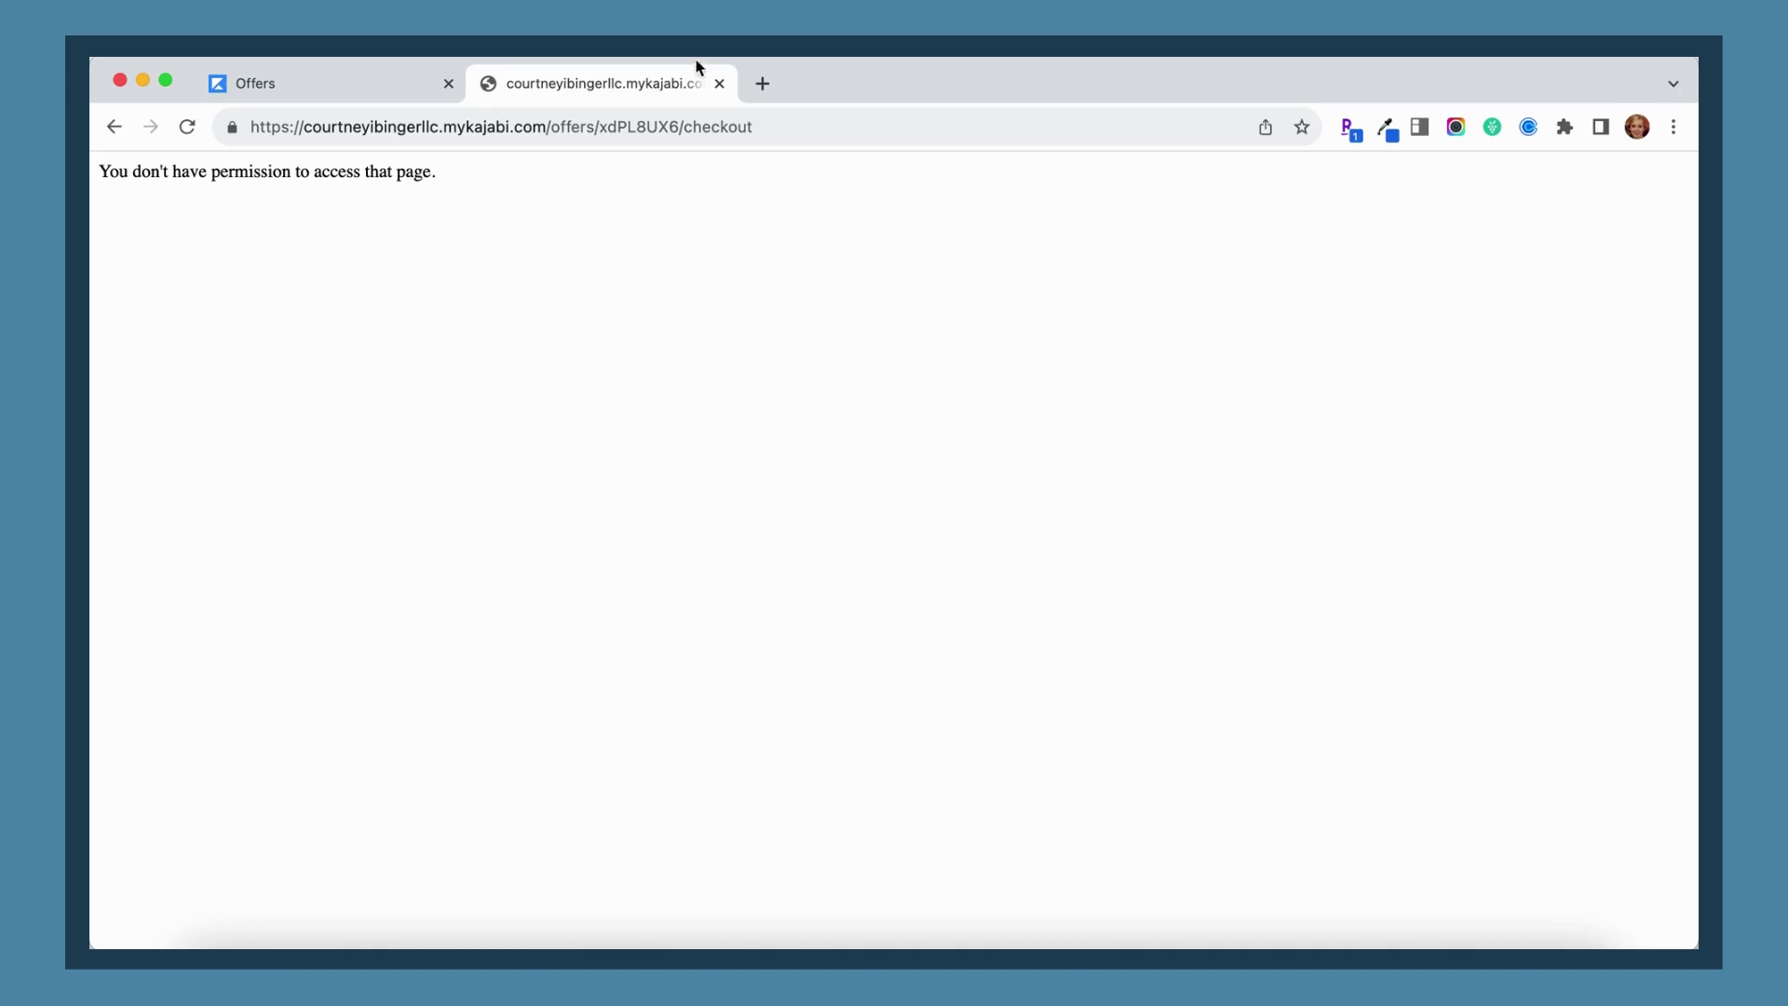
- Close the permission-error tab and copy the Regular Pricing offer link again
left_click(719, 84)
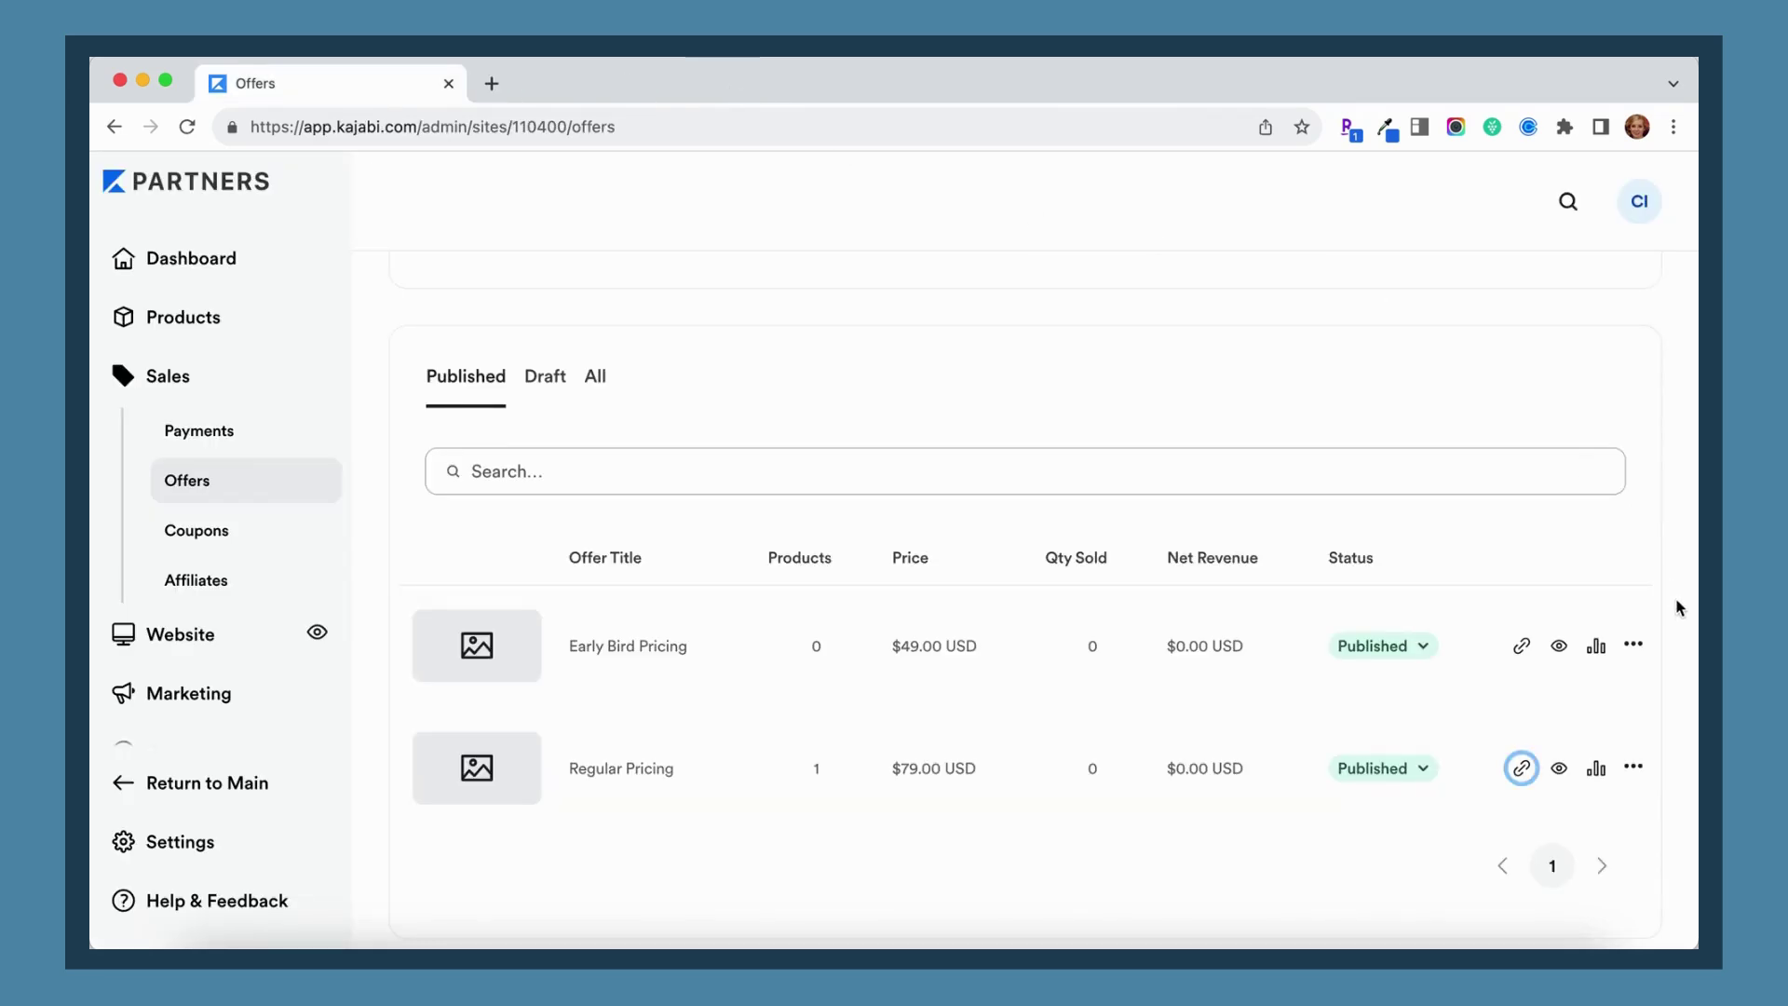
left_click(1522, 771)
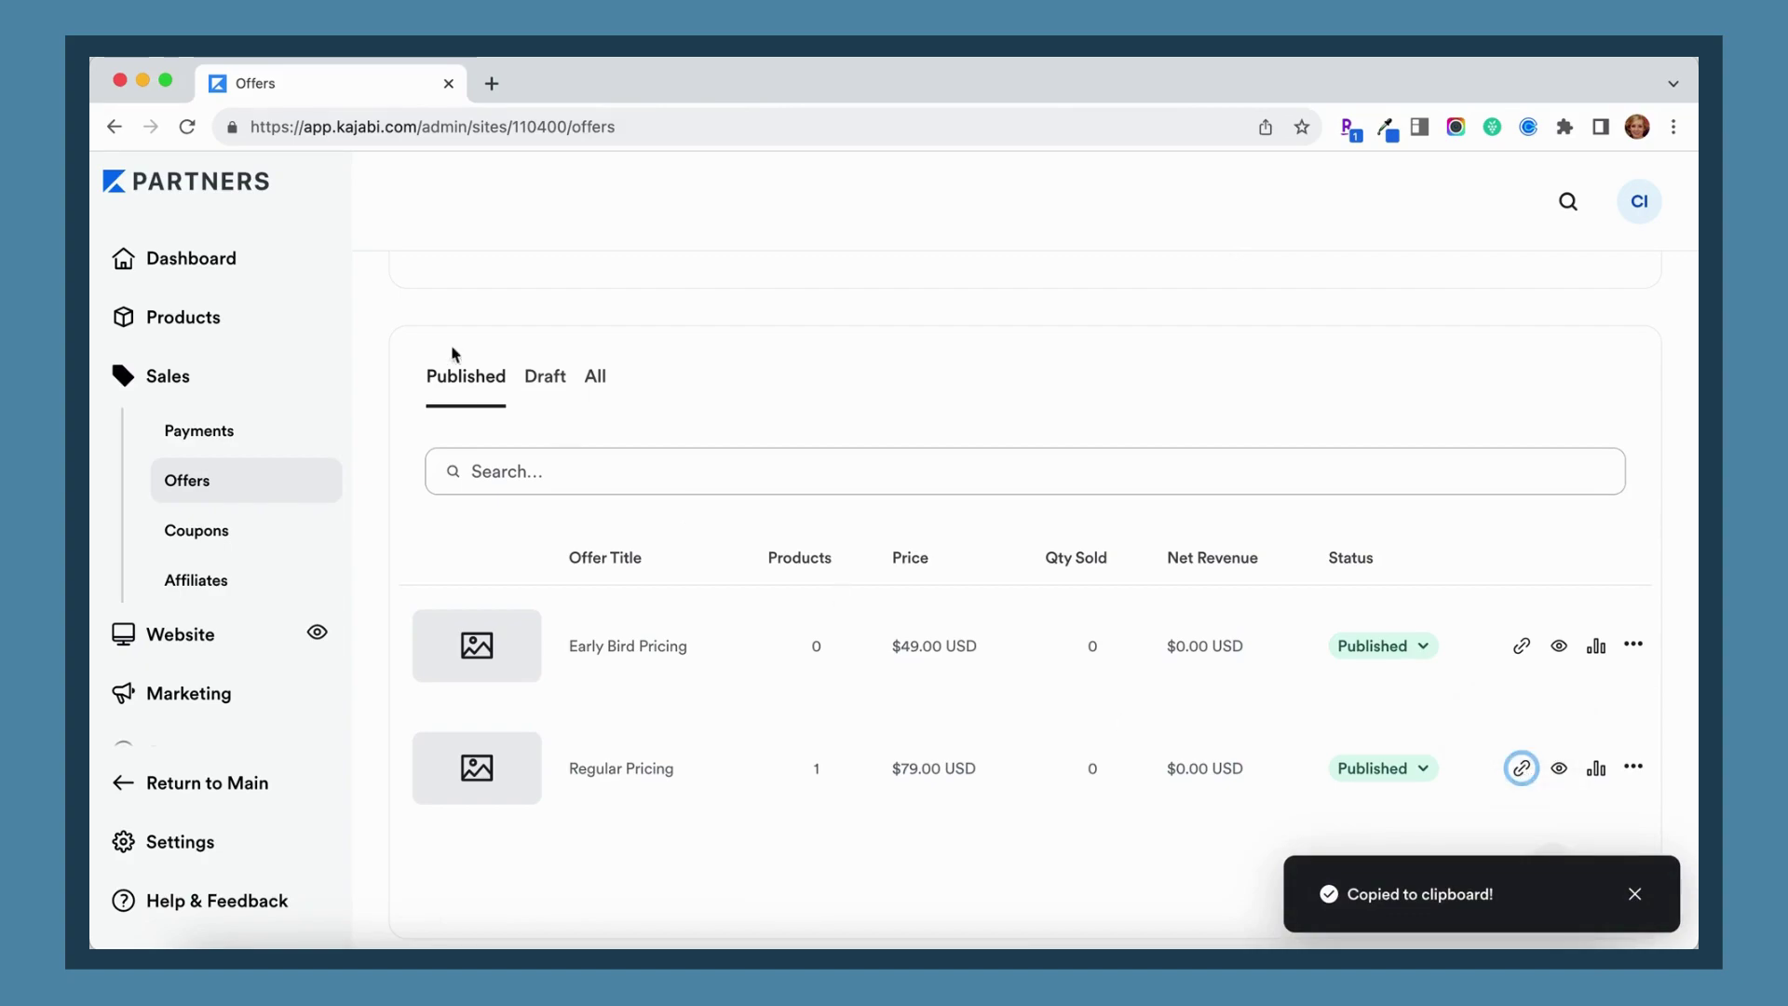
- Load the Regular Pricing offer link in a new incognito window and try the email and card fields
left_click(225, 58)
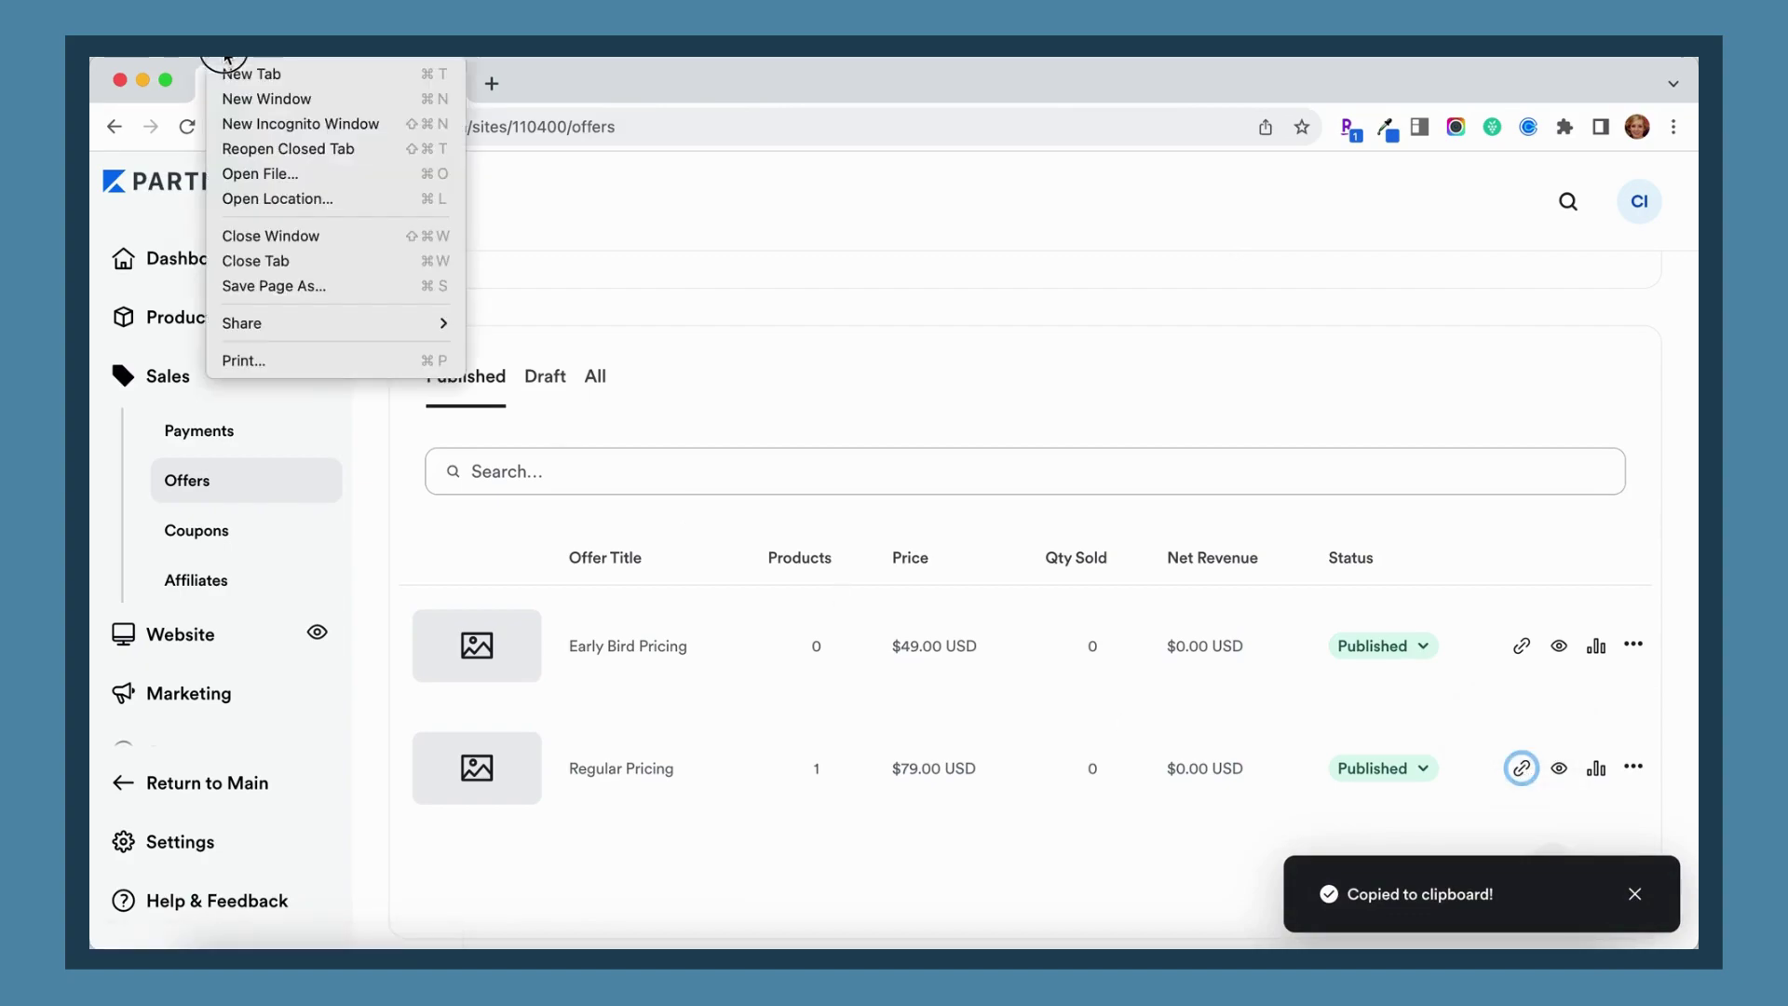
left_click(272, 126)
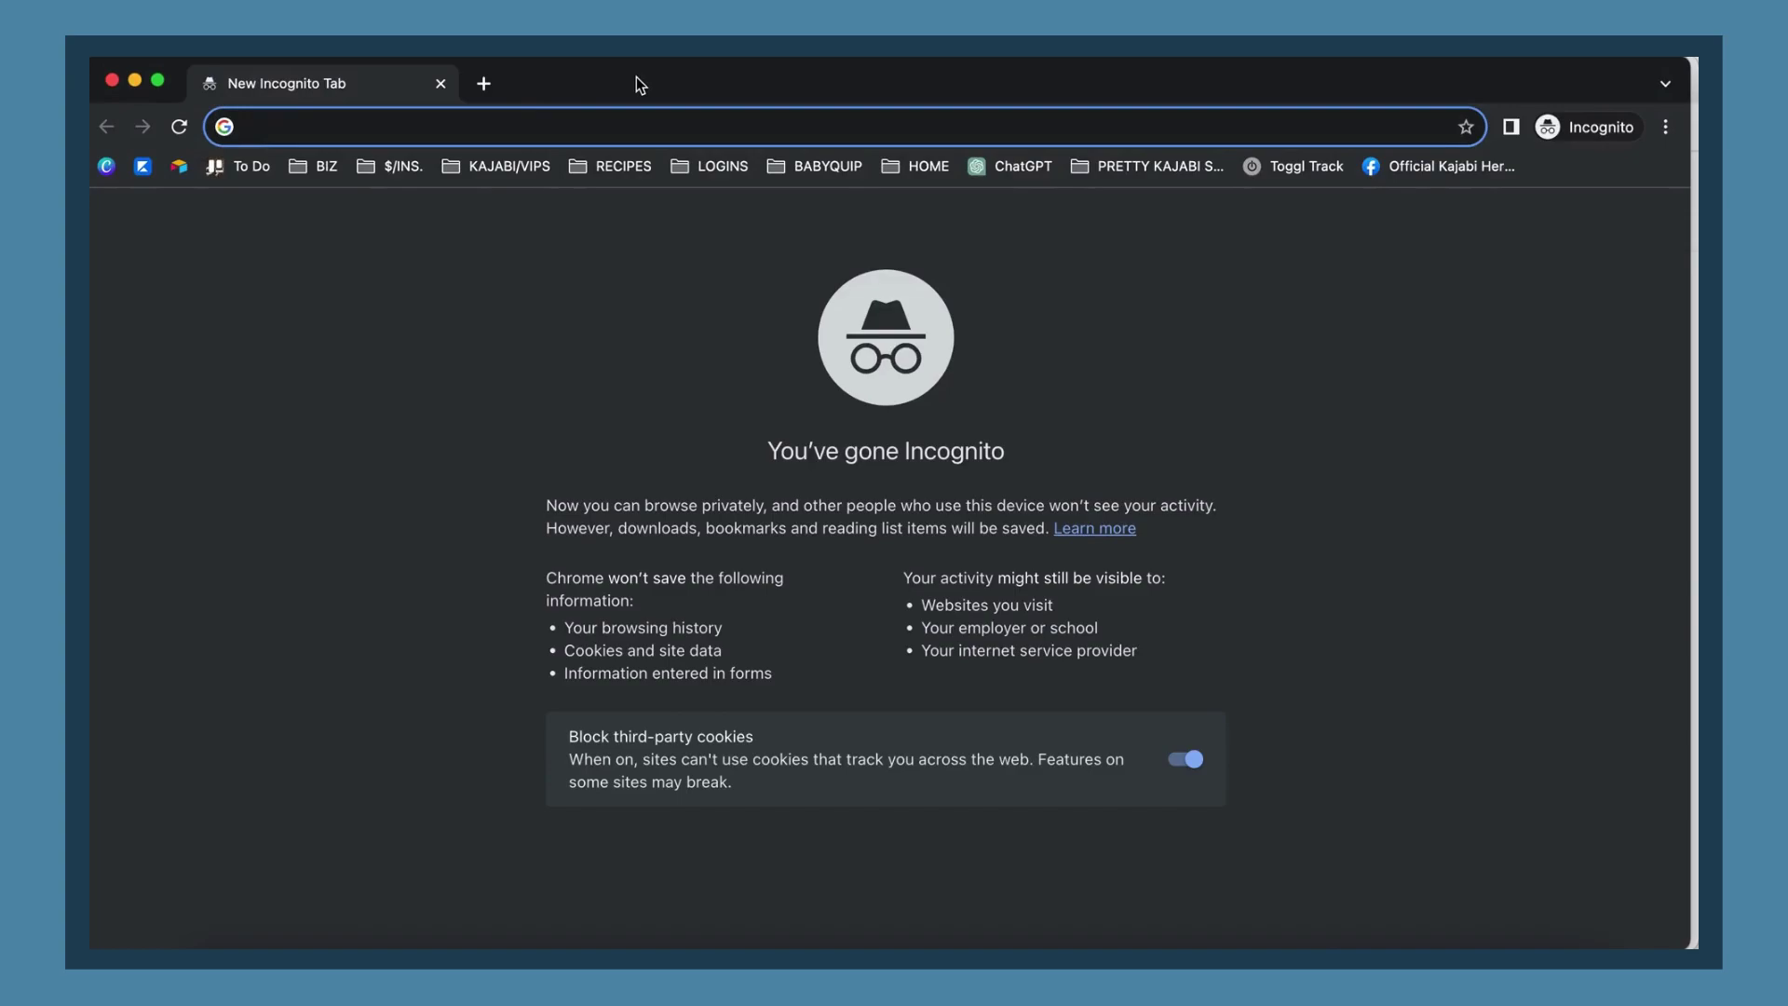
key("super+v")
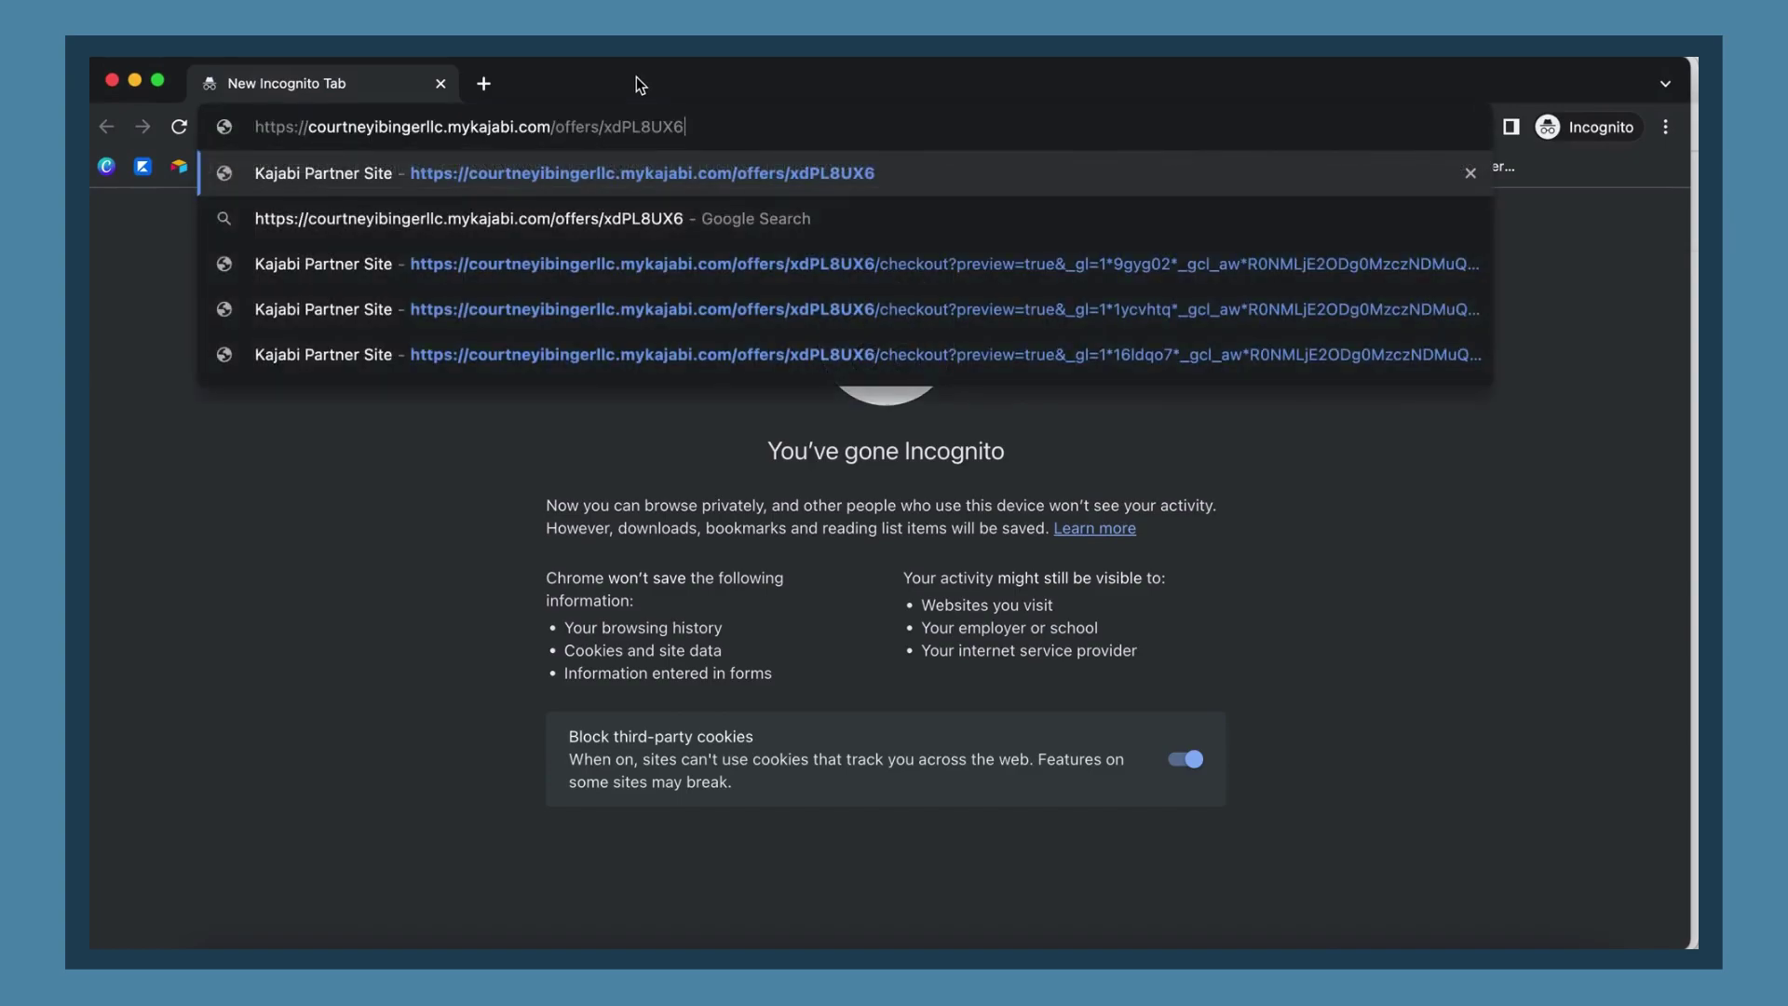
key("Return")
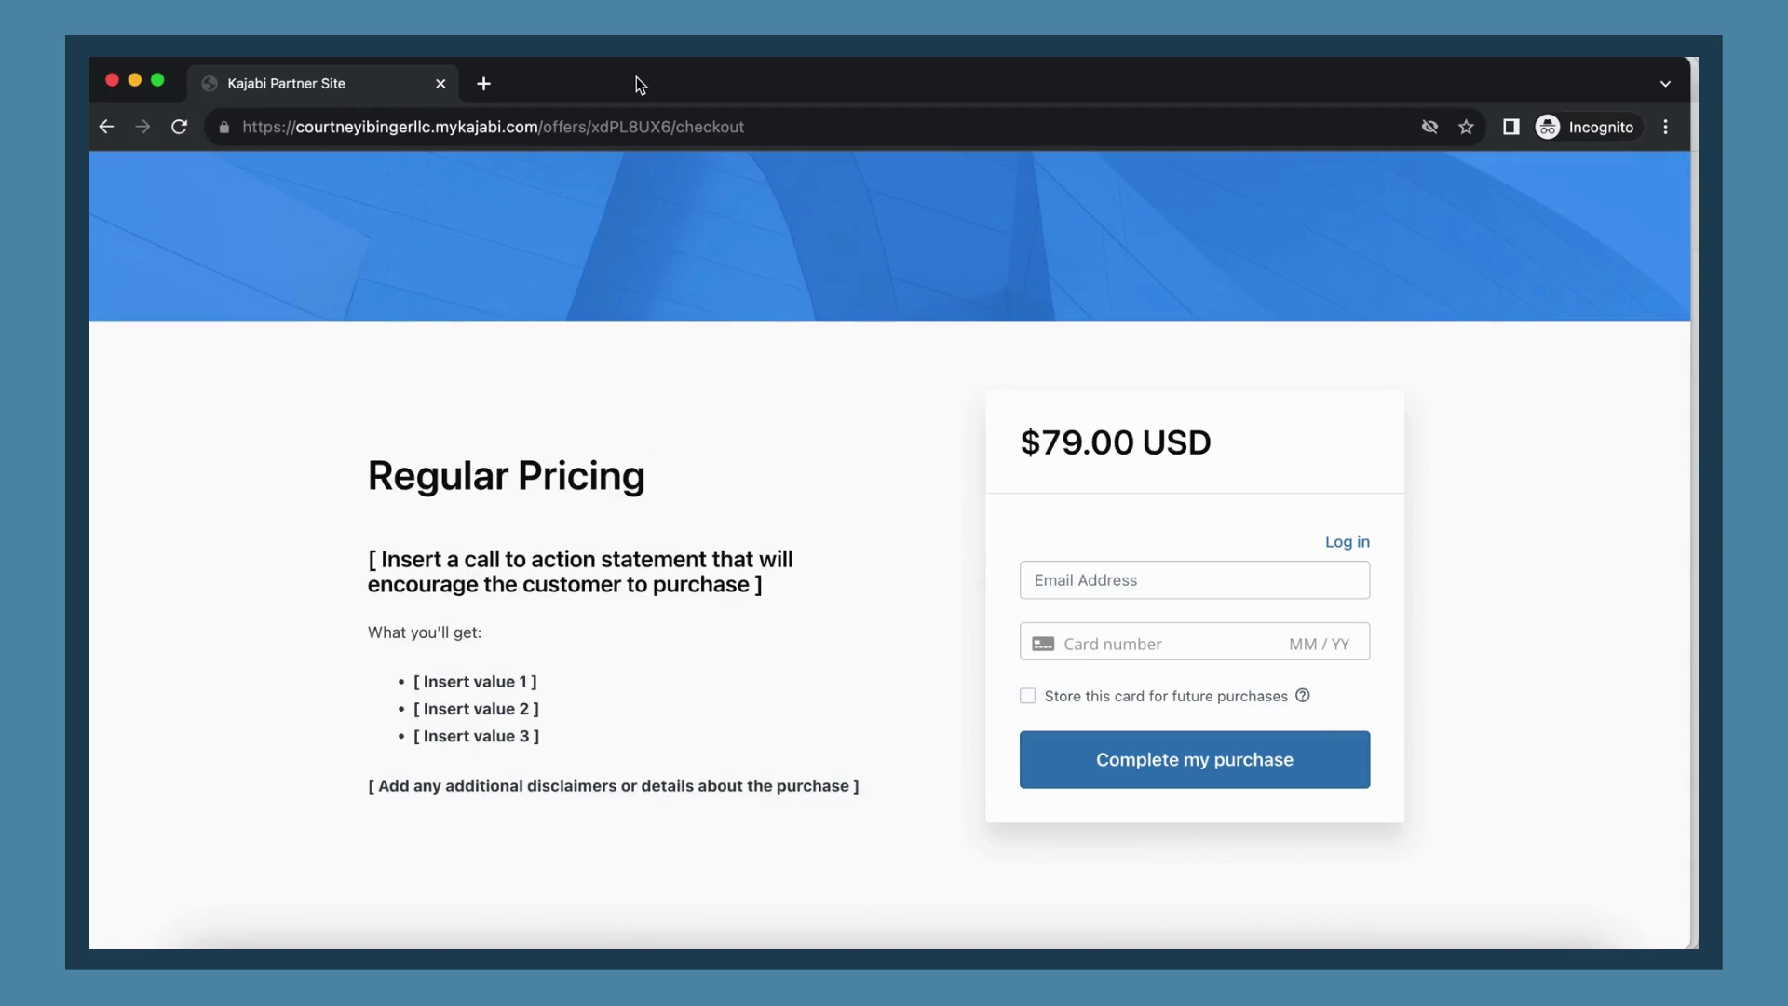
left_click(1132, 580)
left_click(1104, 643)
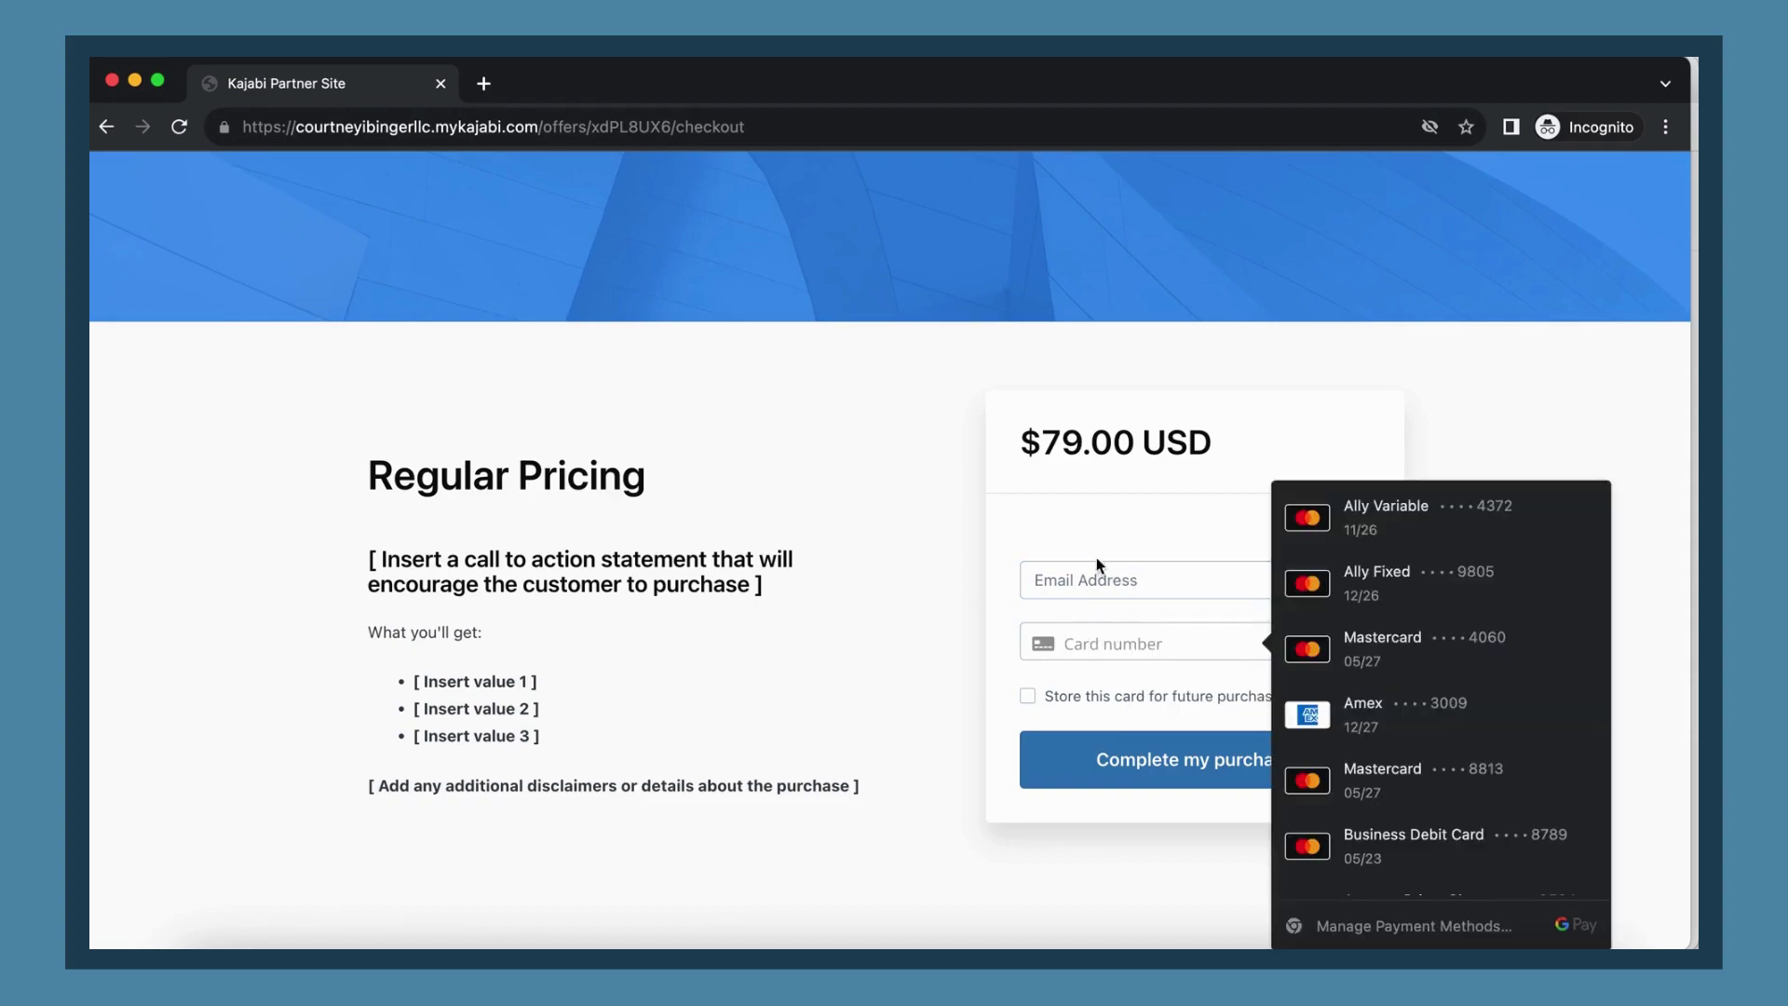
left_click(945, 605)
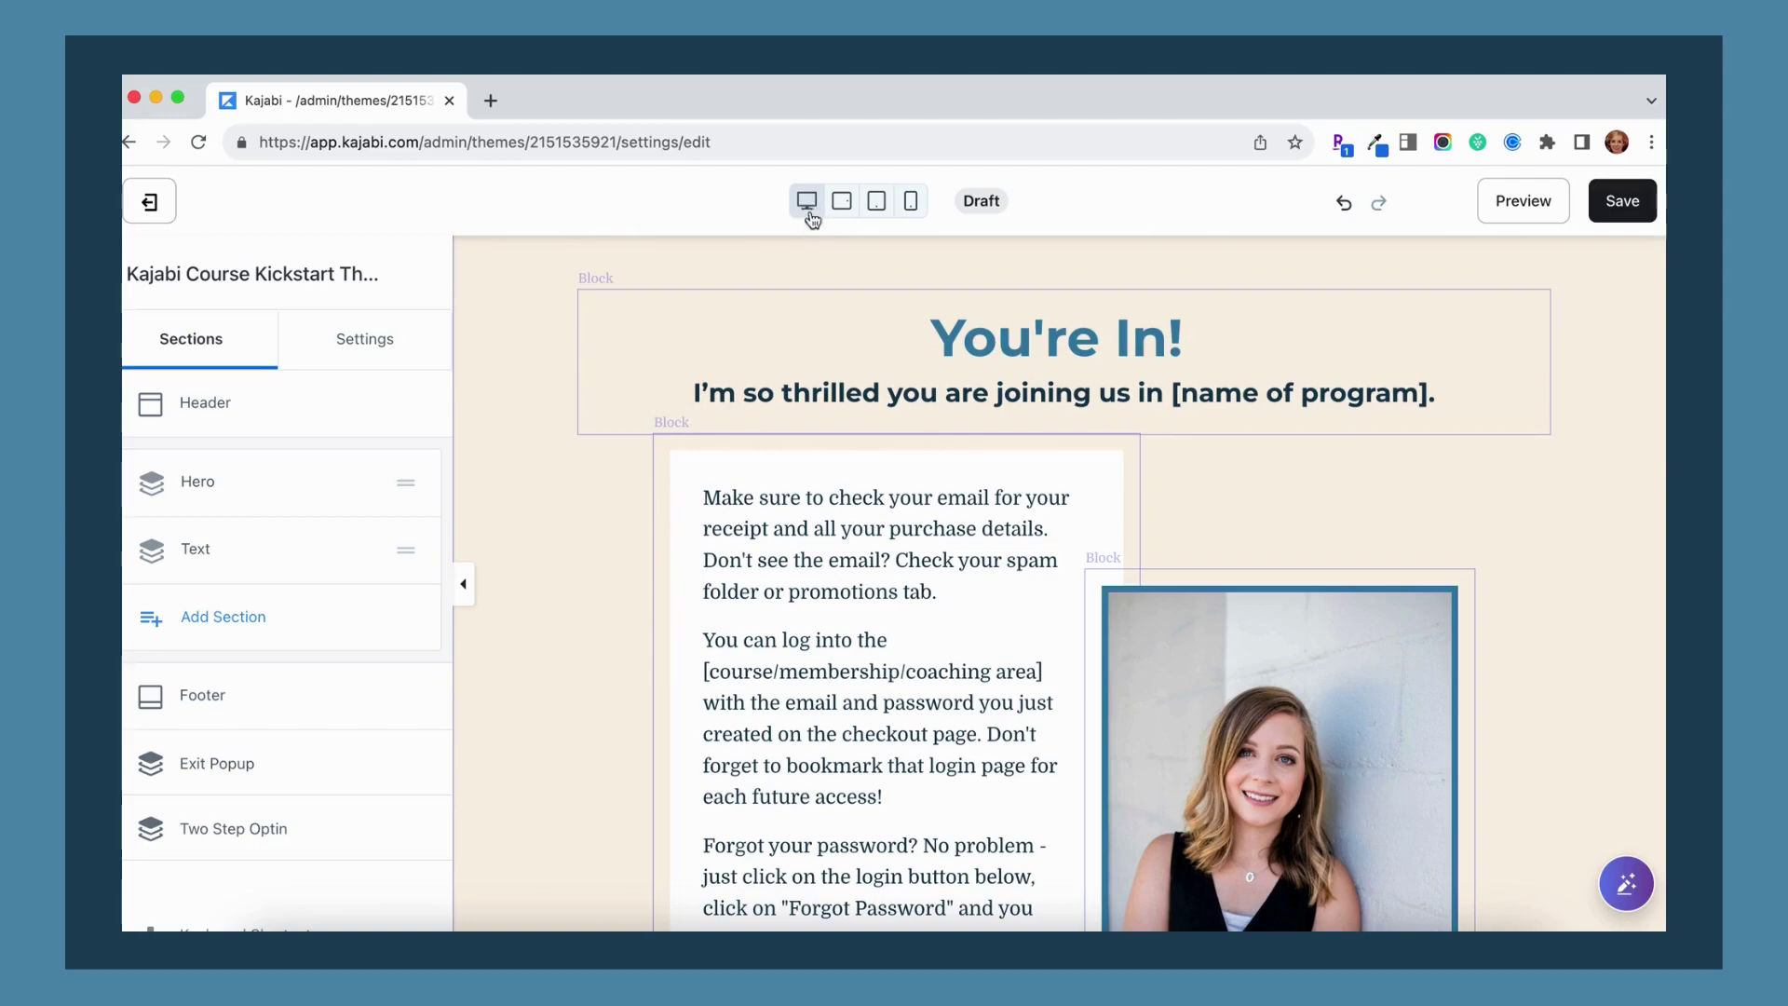
scroll(566, 438, "down", 1)
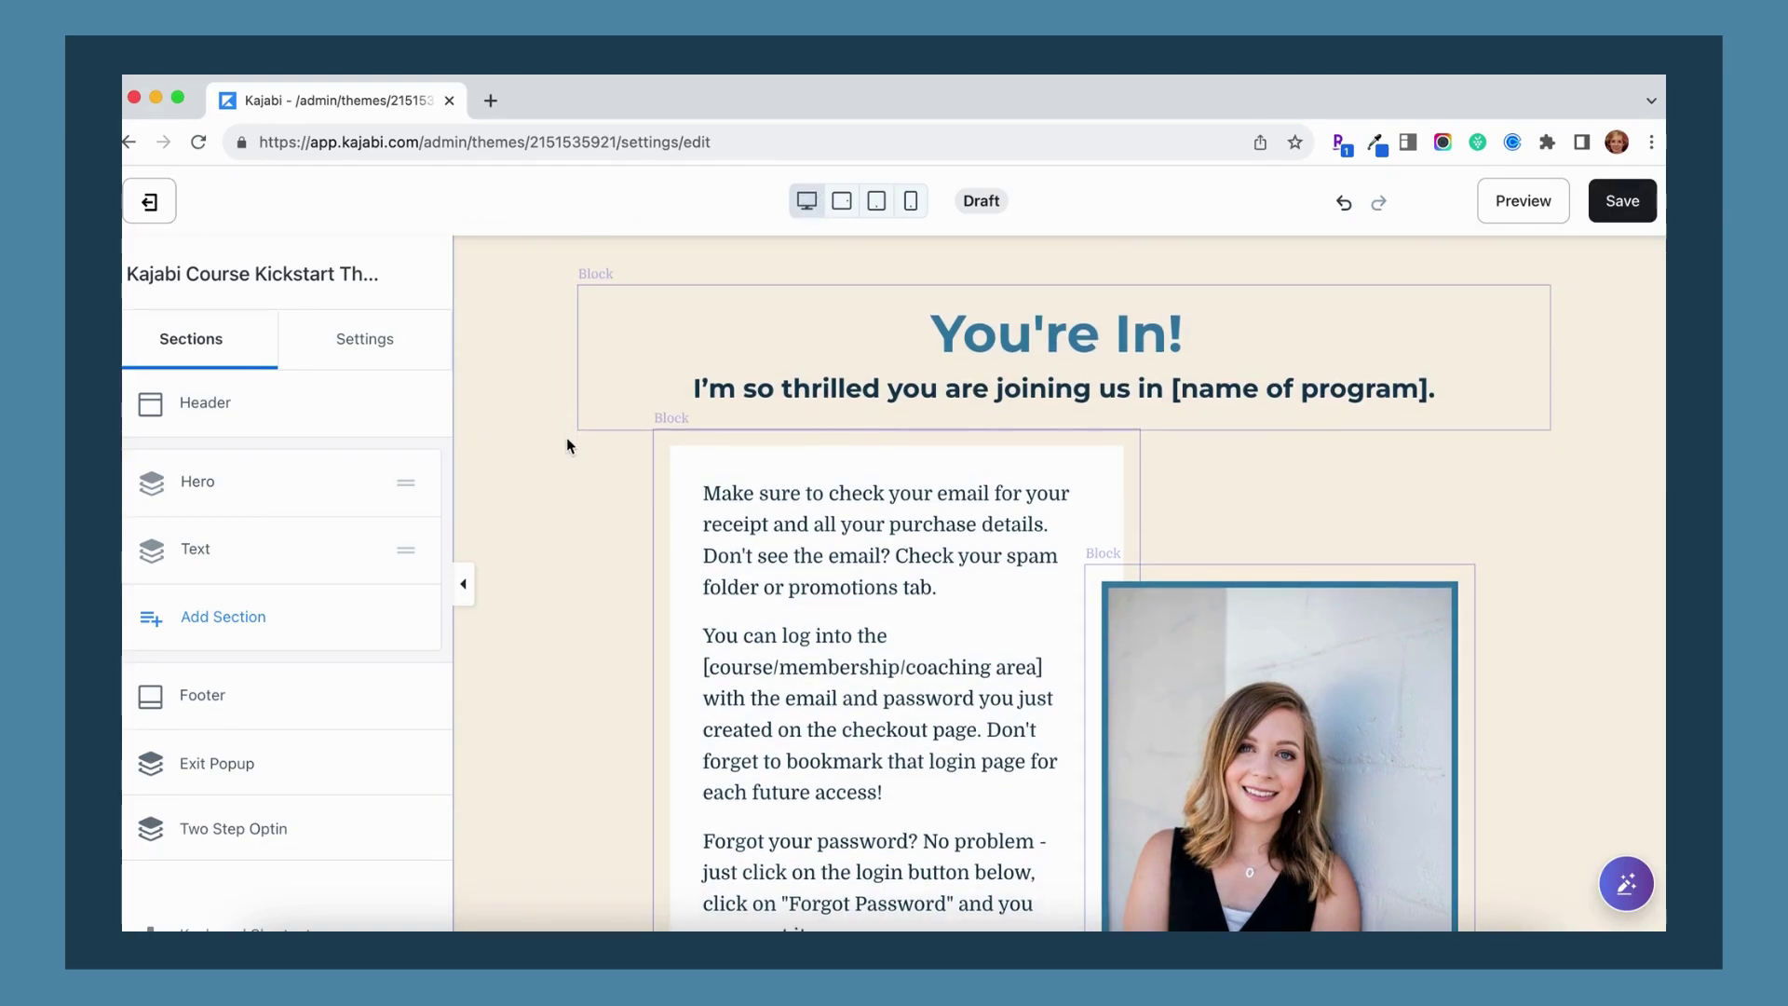
scroll(848, 373, "down", 4)
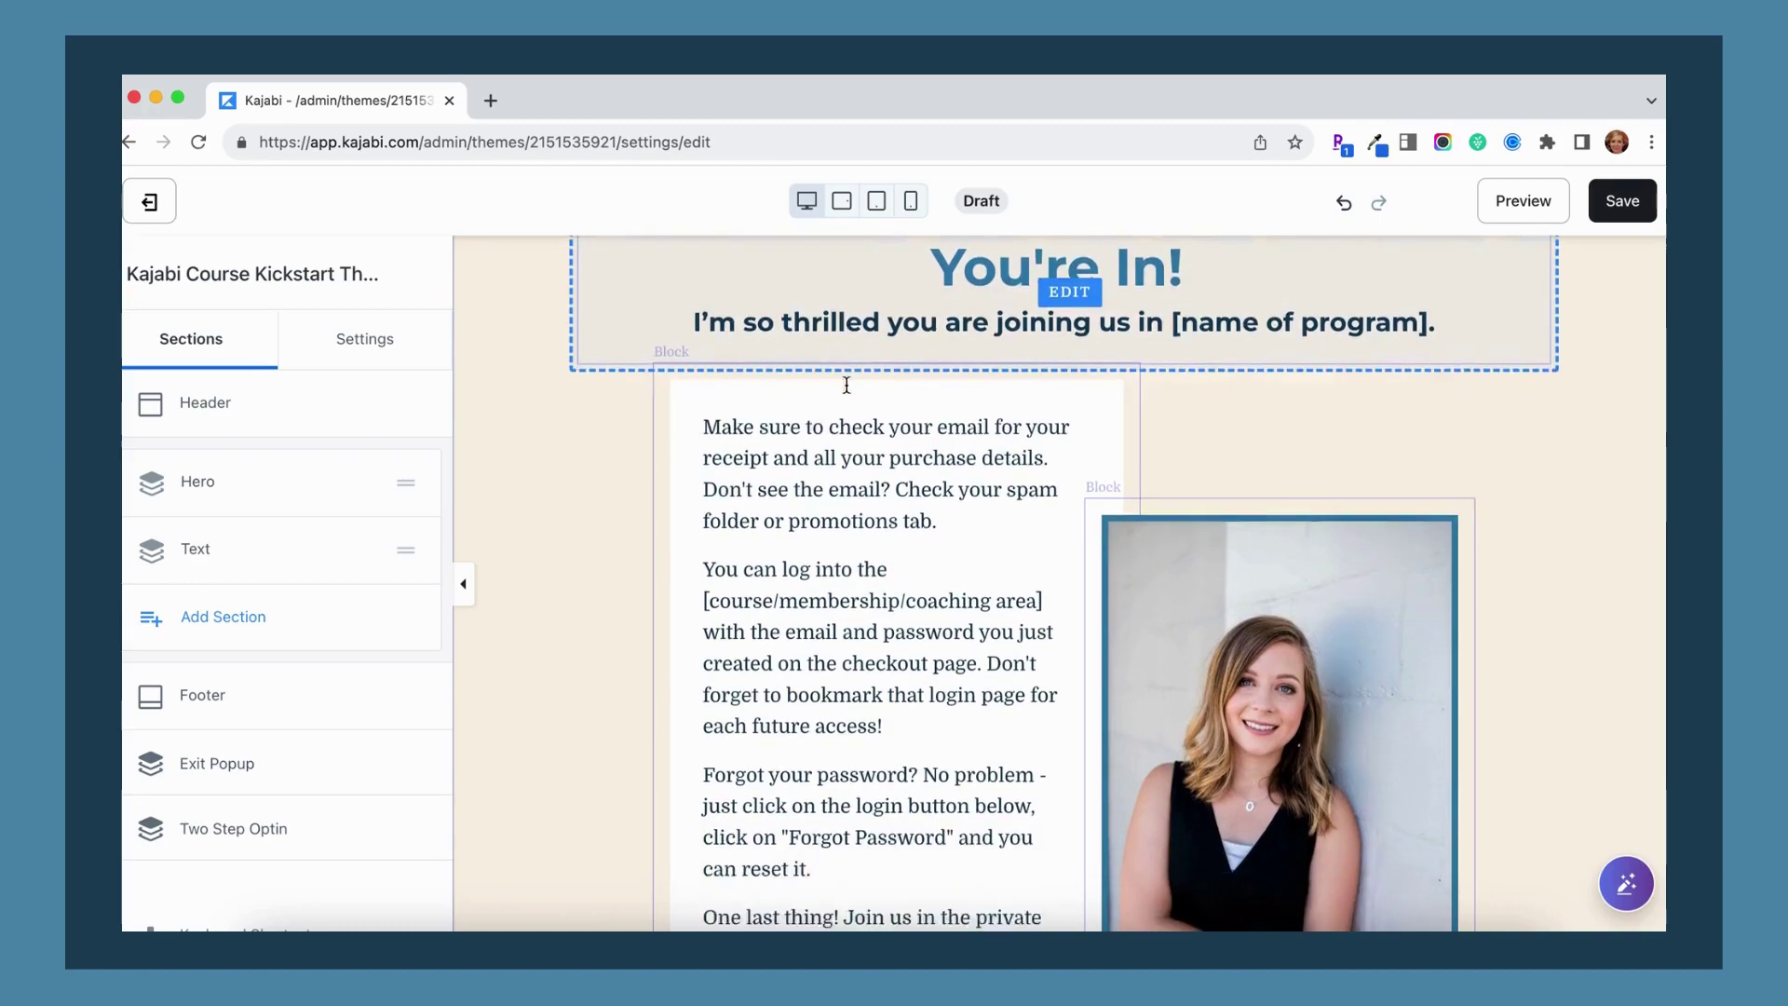
scroll(1327, 456, "down", 2)
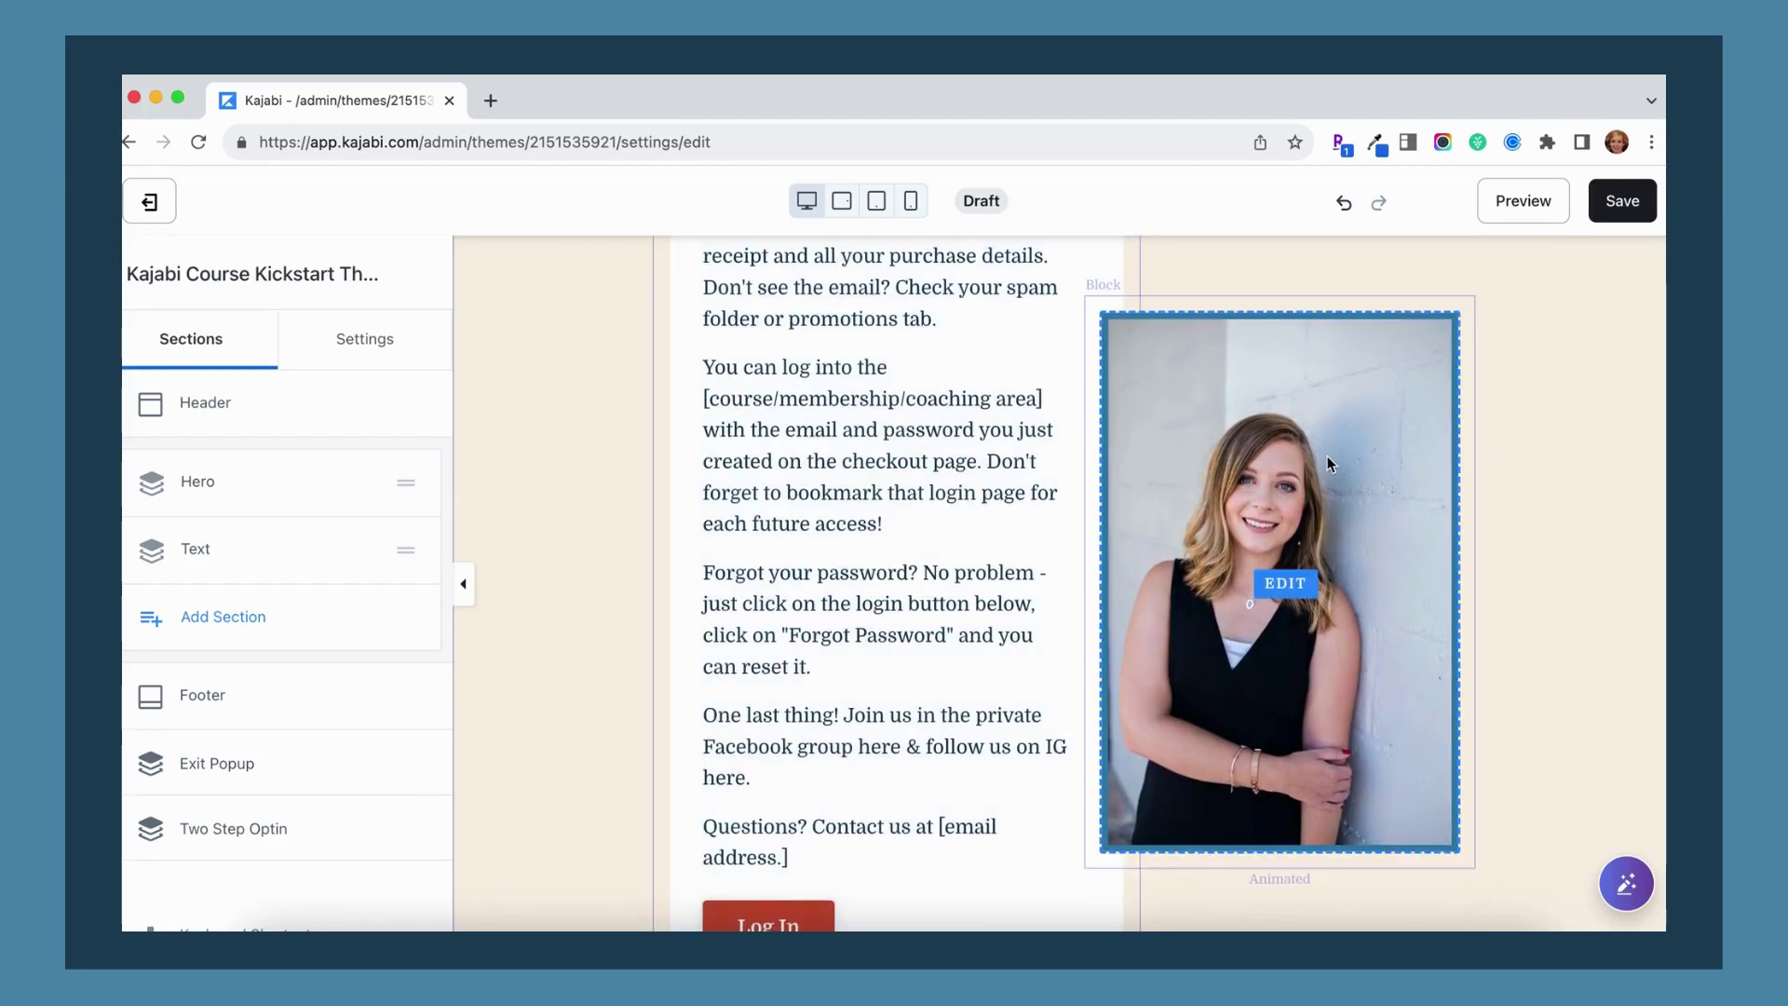
scroll(1327, 456, "down", 6)
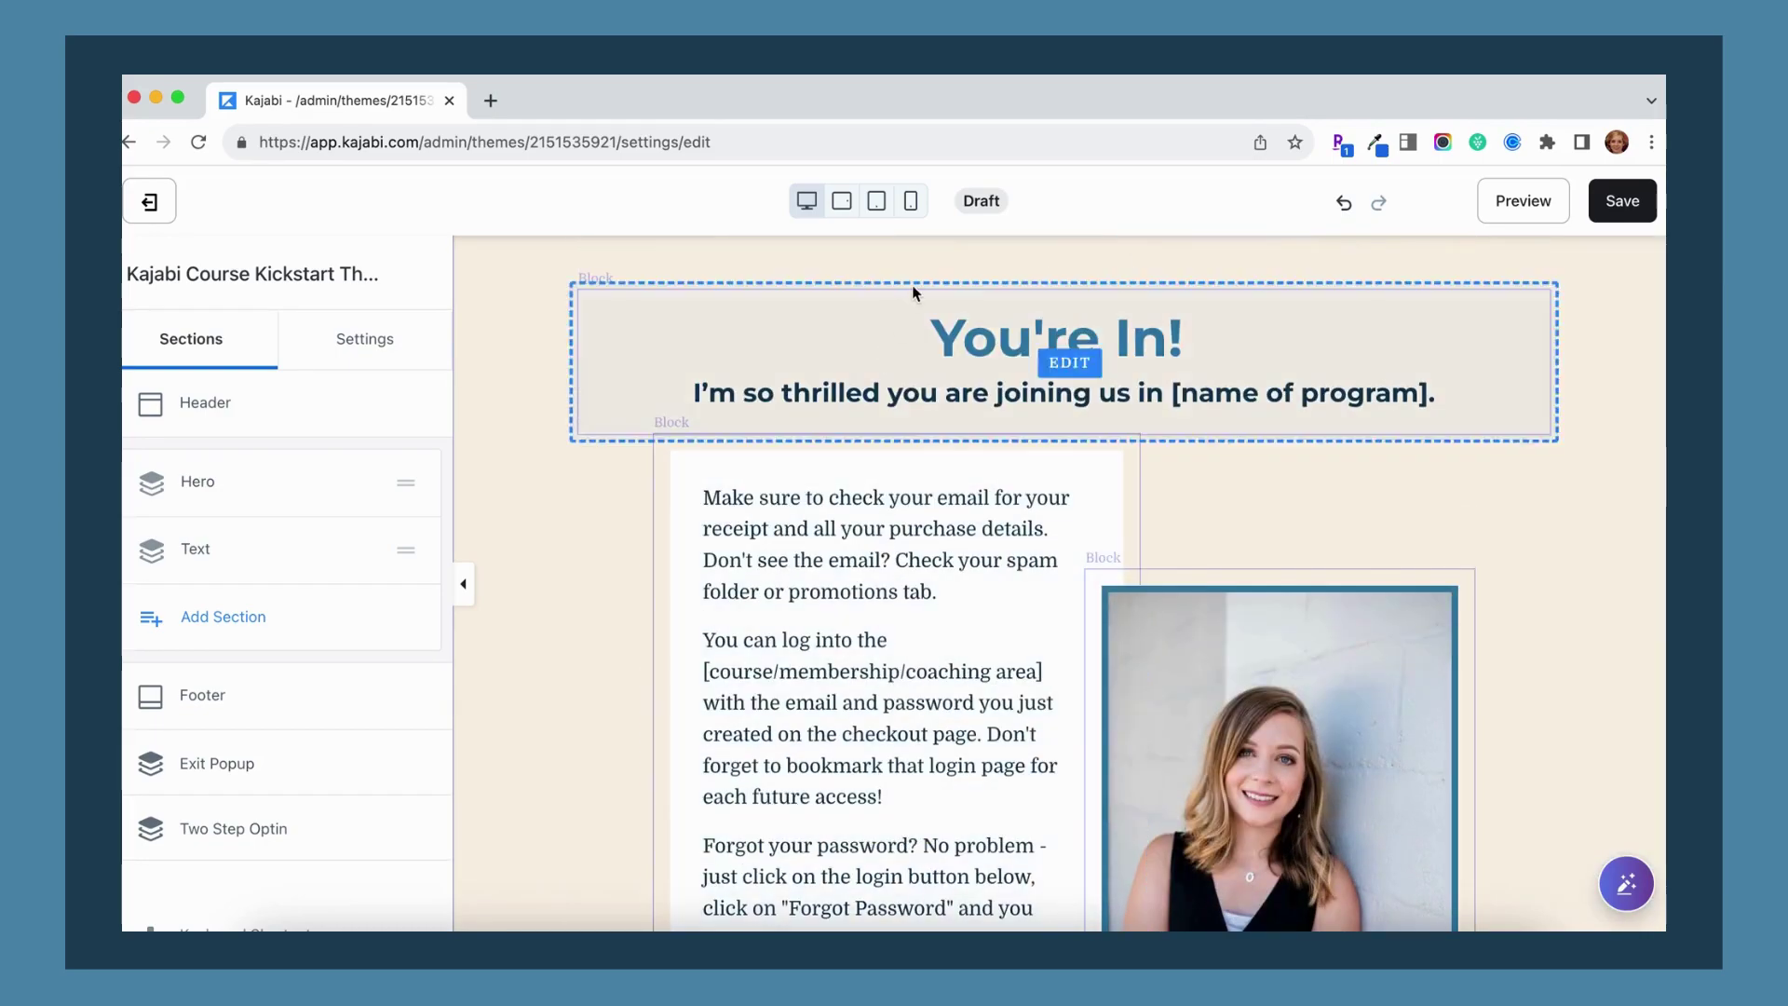
left_click(912, 202)
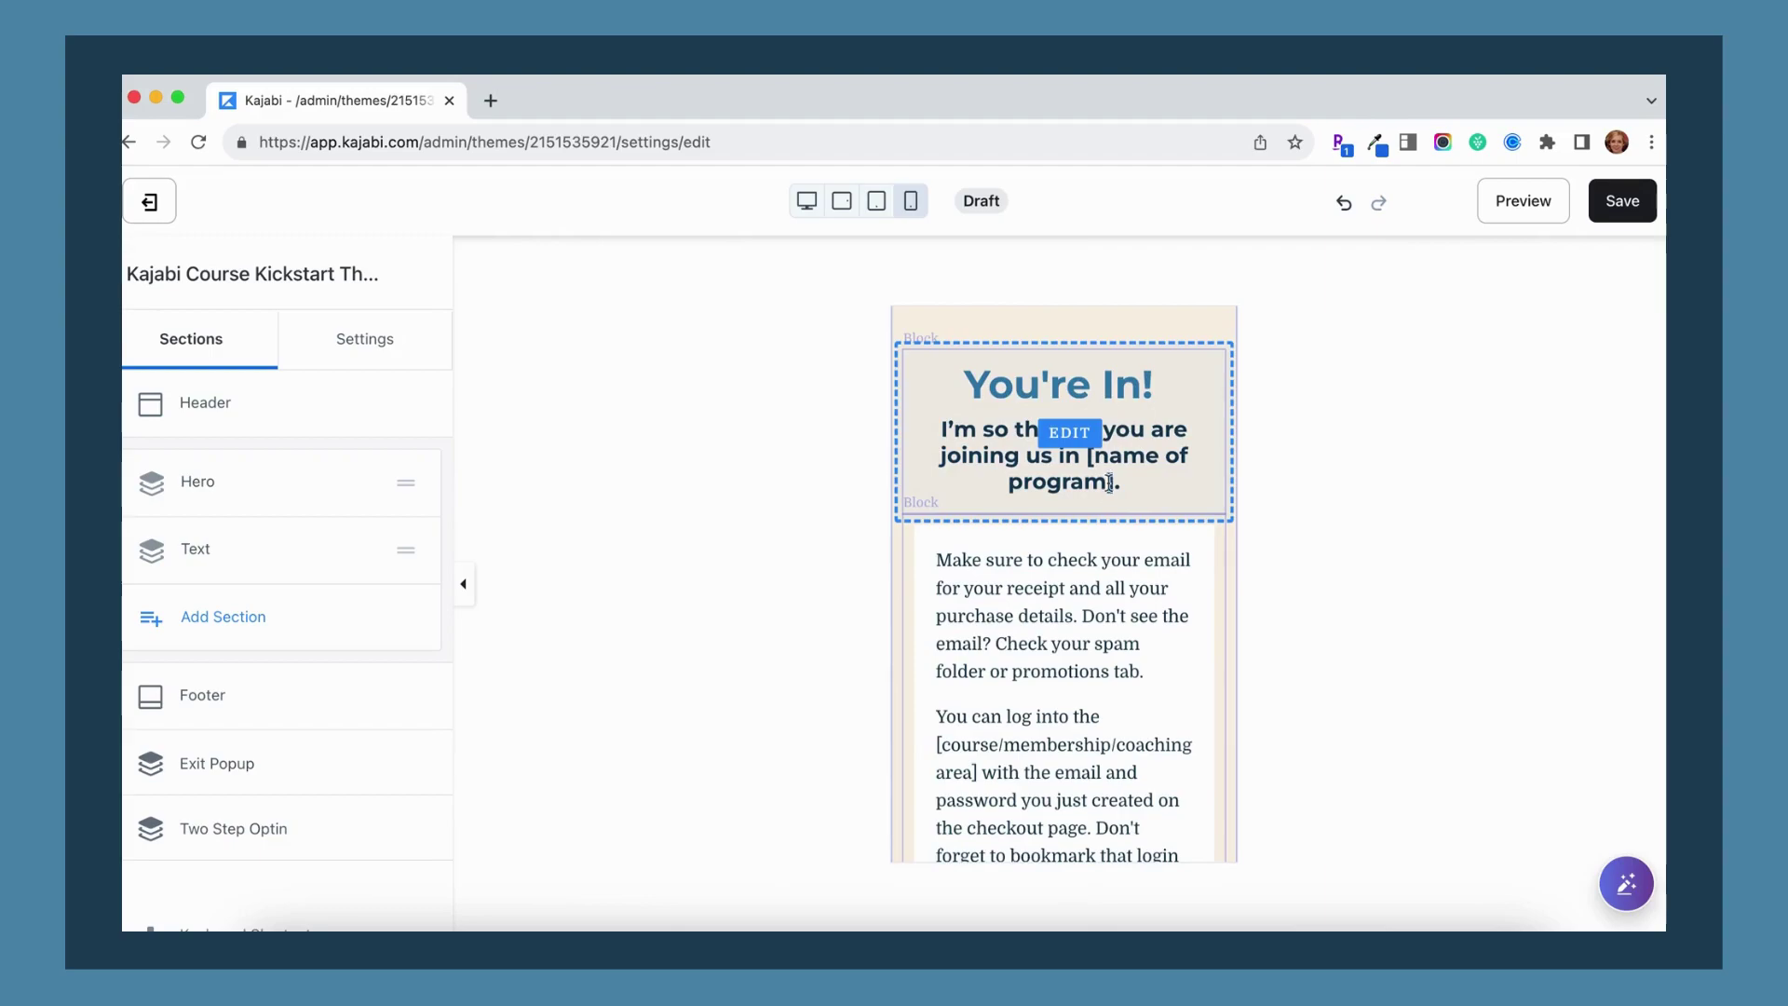
scroll(1110, 507, "down", 10)
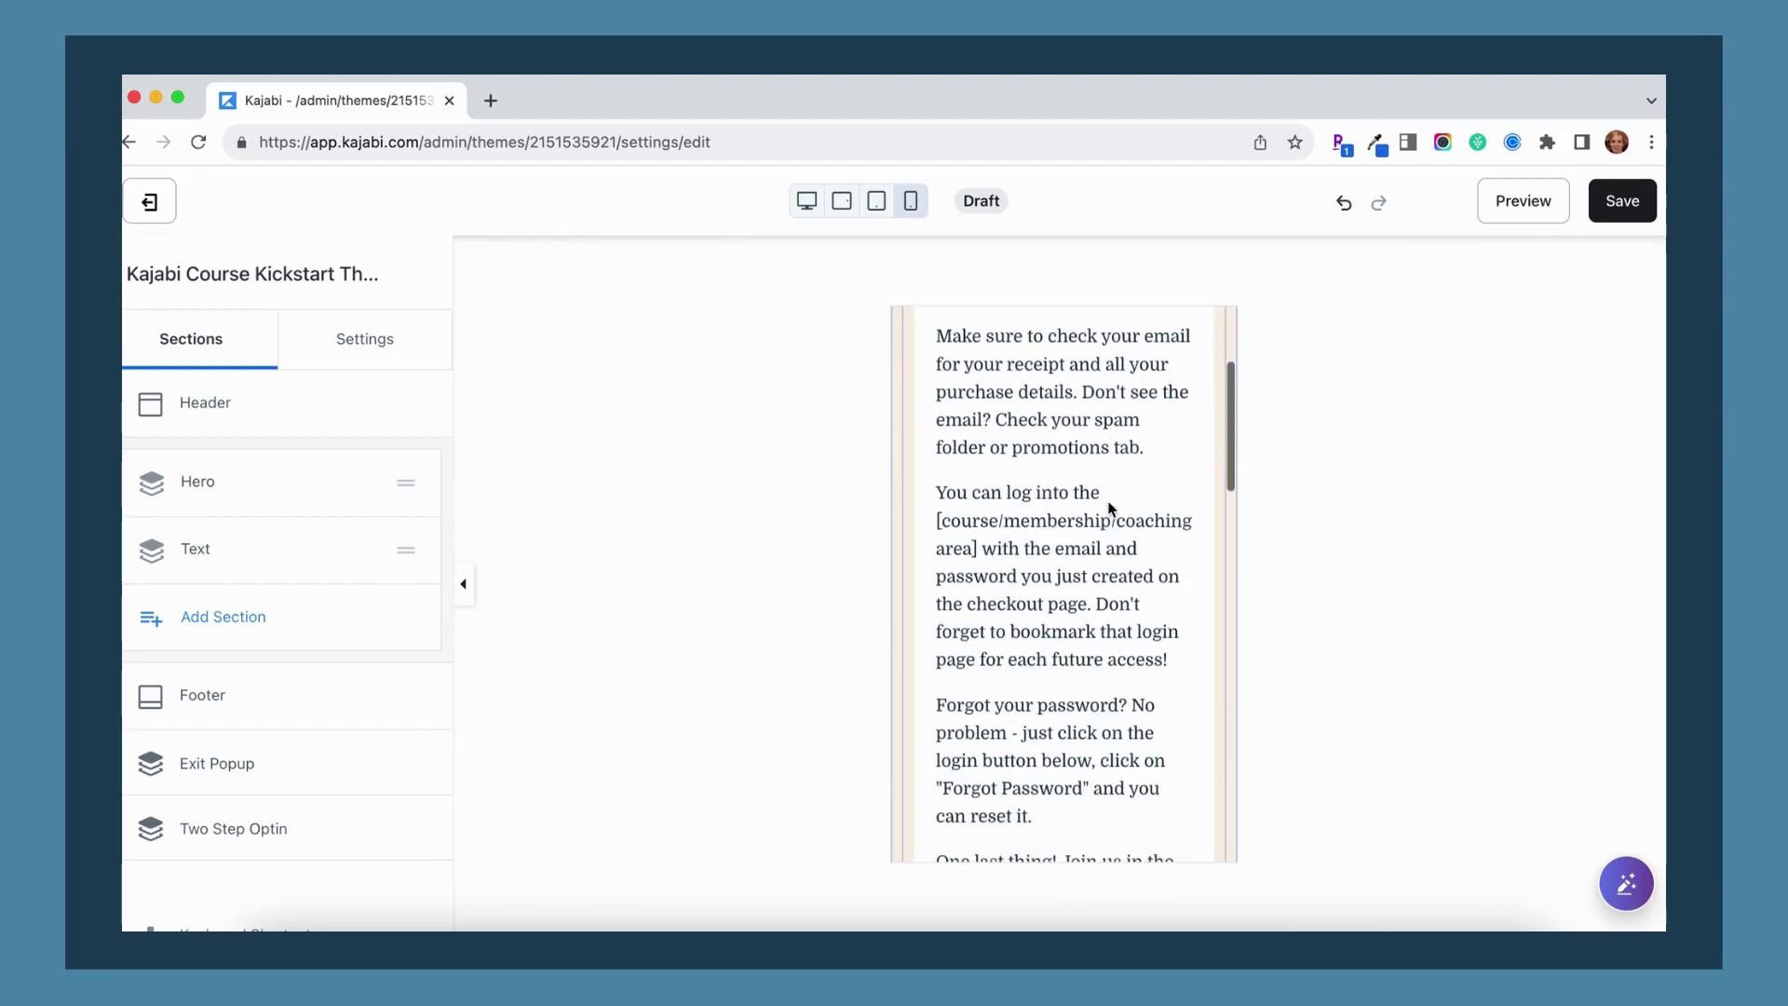
scroll(1110, 508, "down", 3)
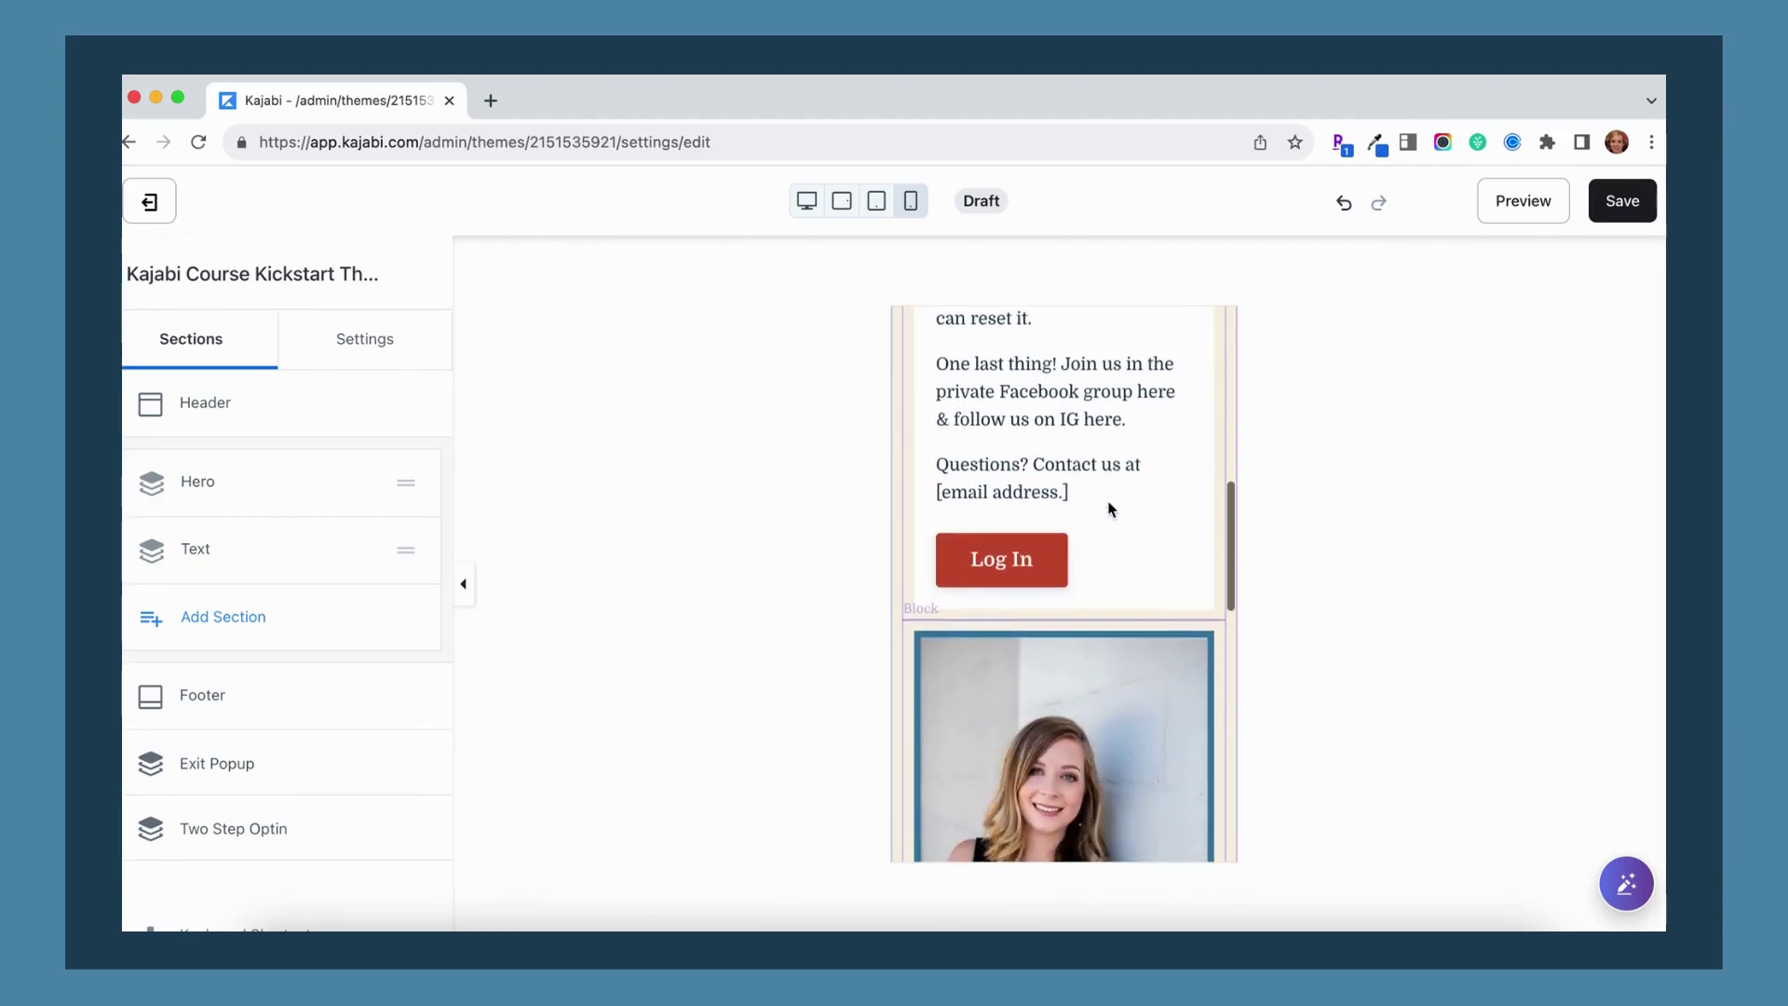
scroll(1110, 508, "down", 6)
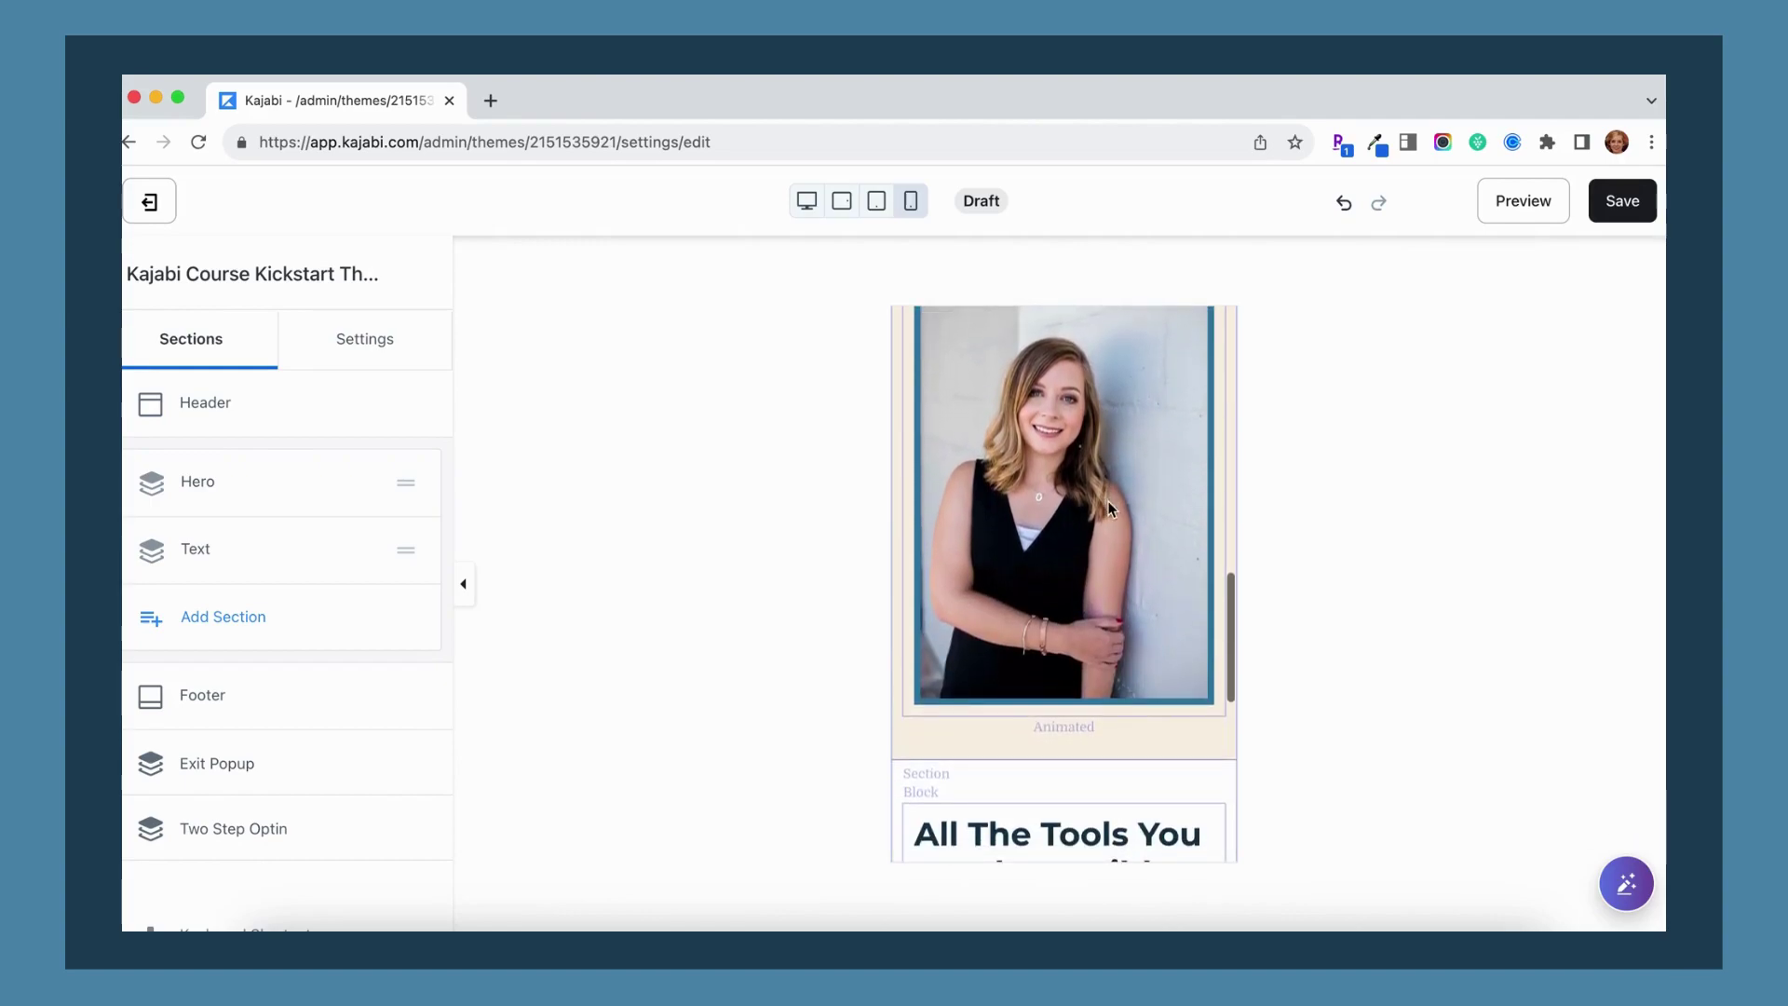
scroll(1109, 507, "down", 5)
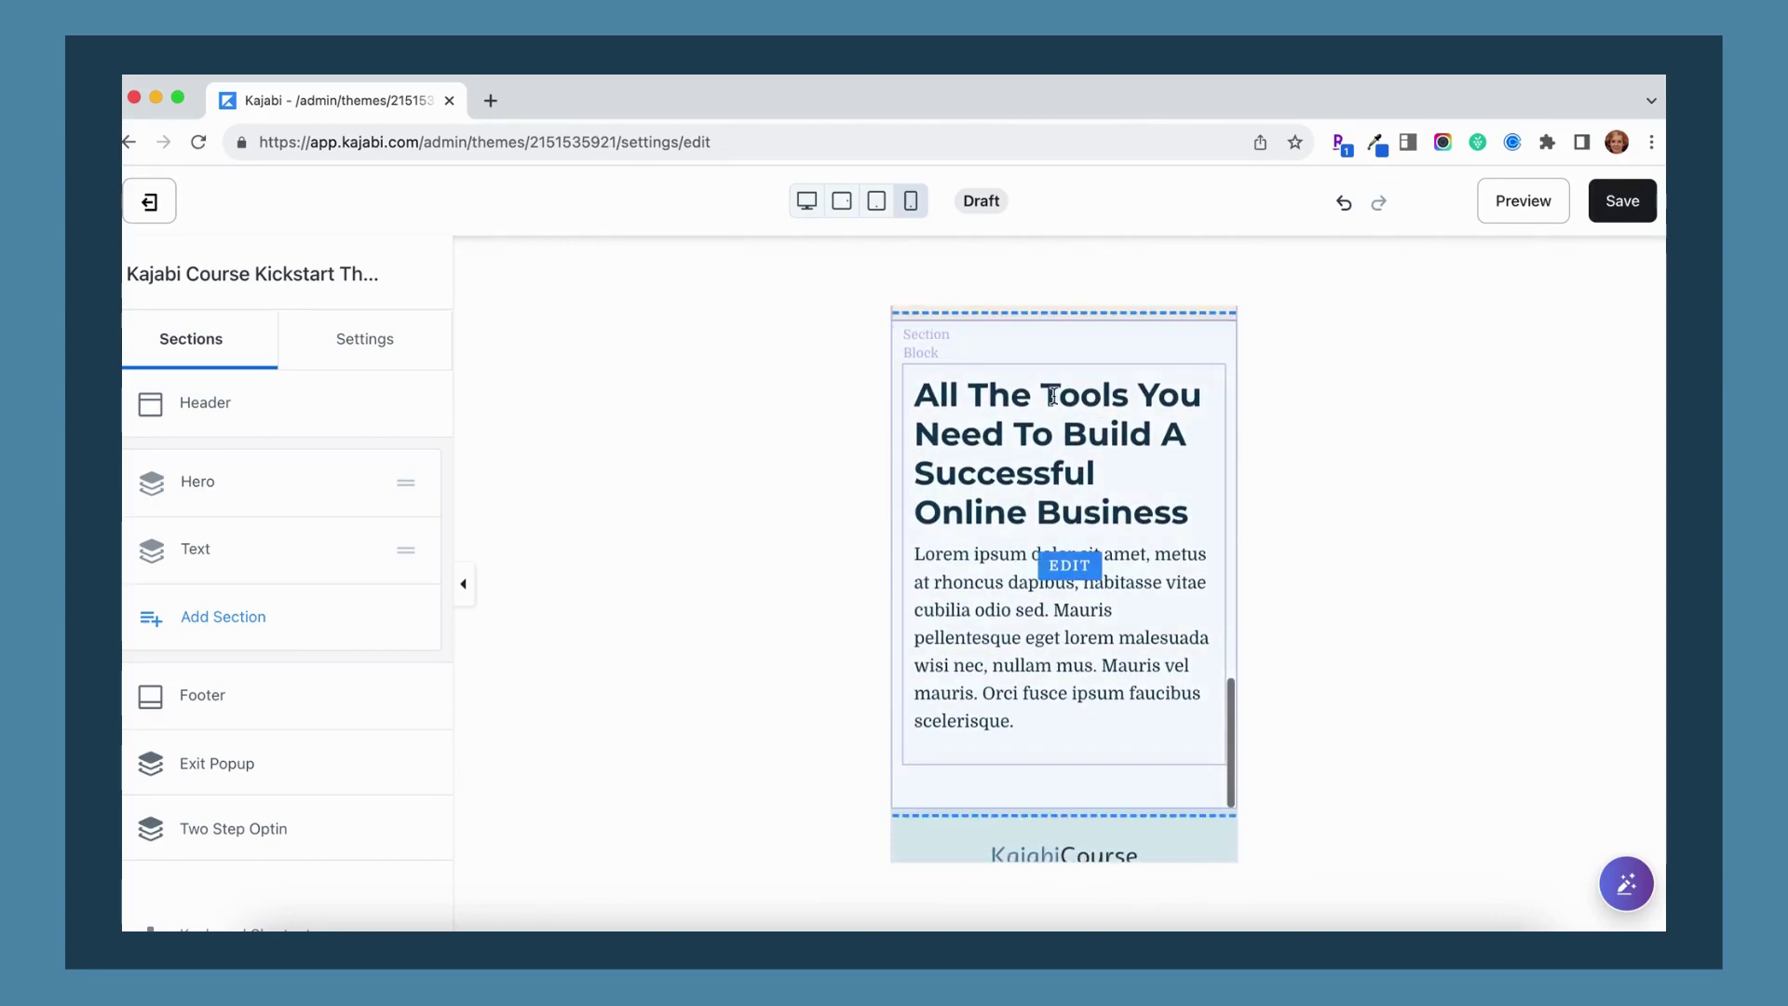
scroll(1051, 614, "down", 2)
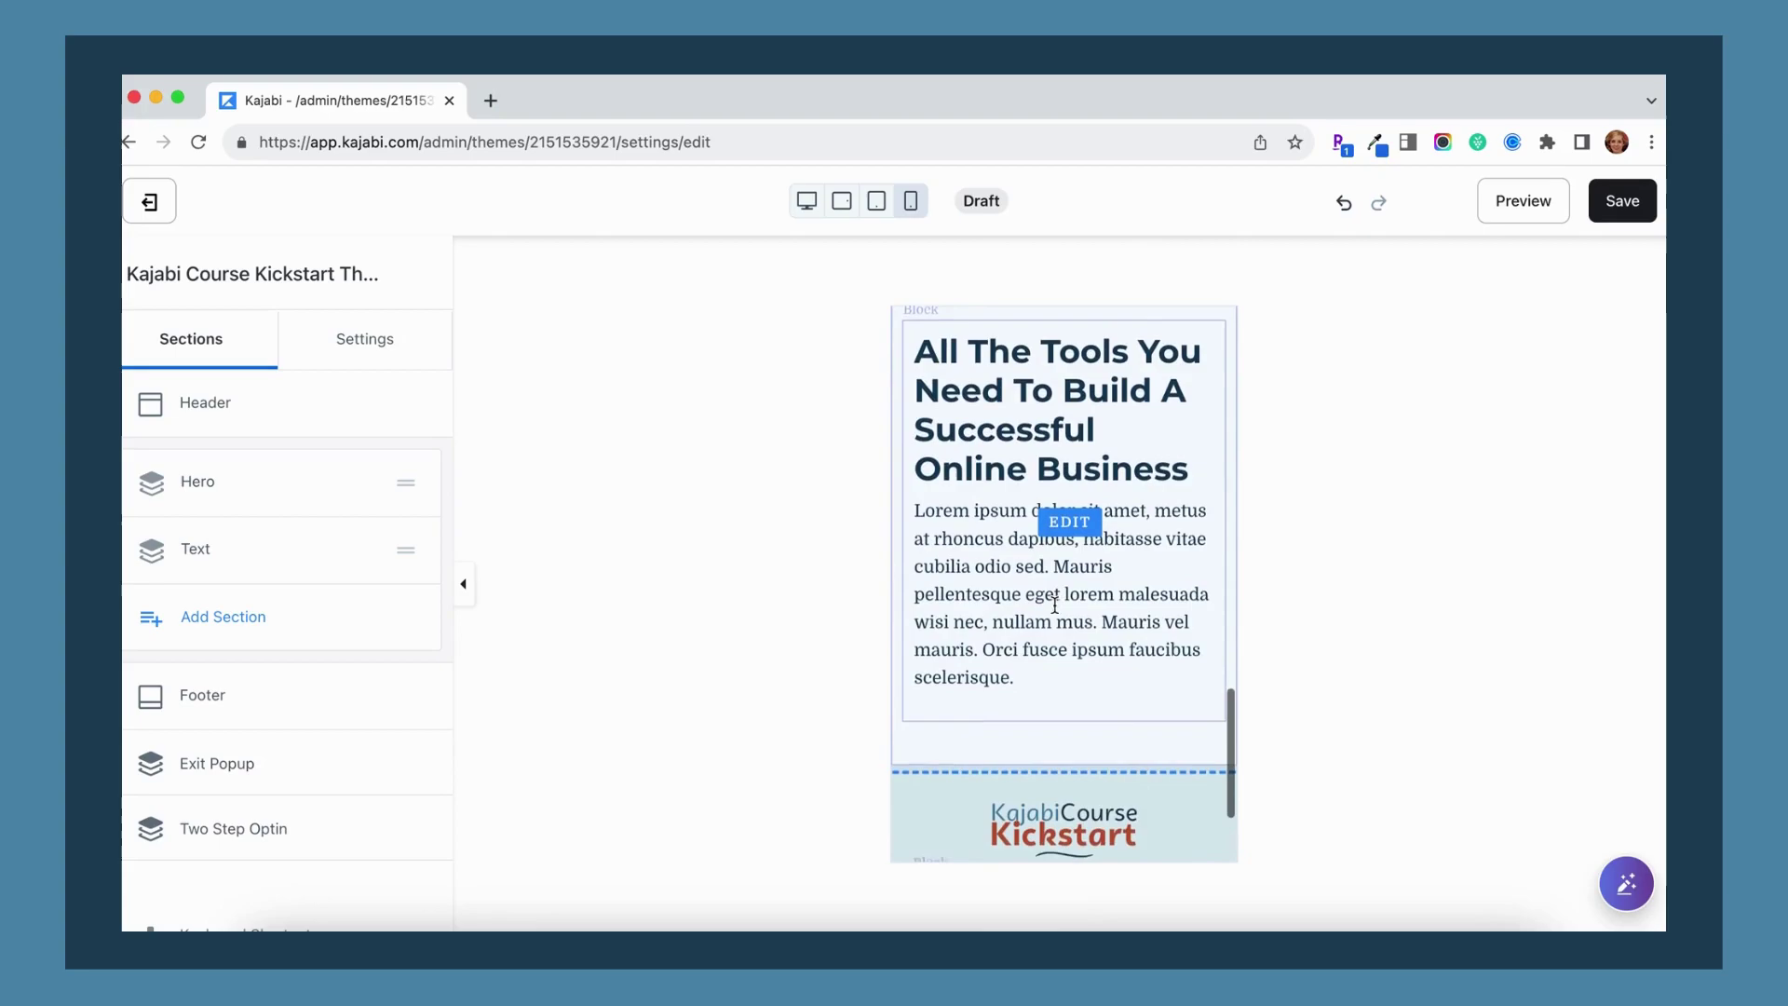
scroll(1054, 605, "up", 3)
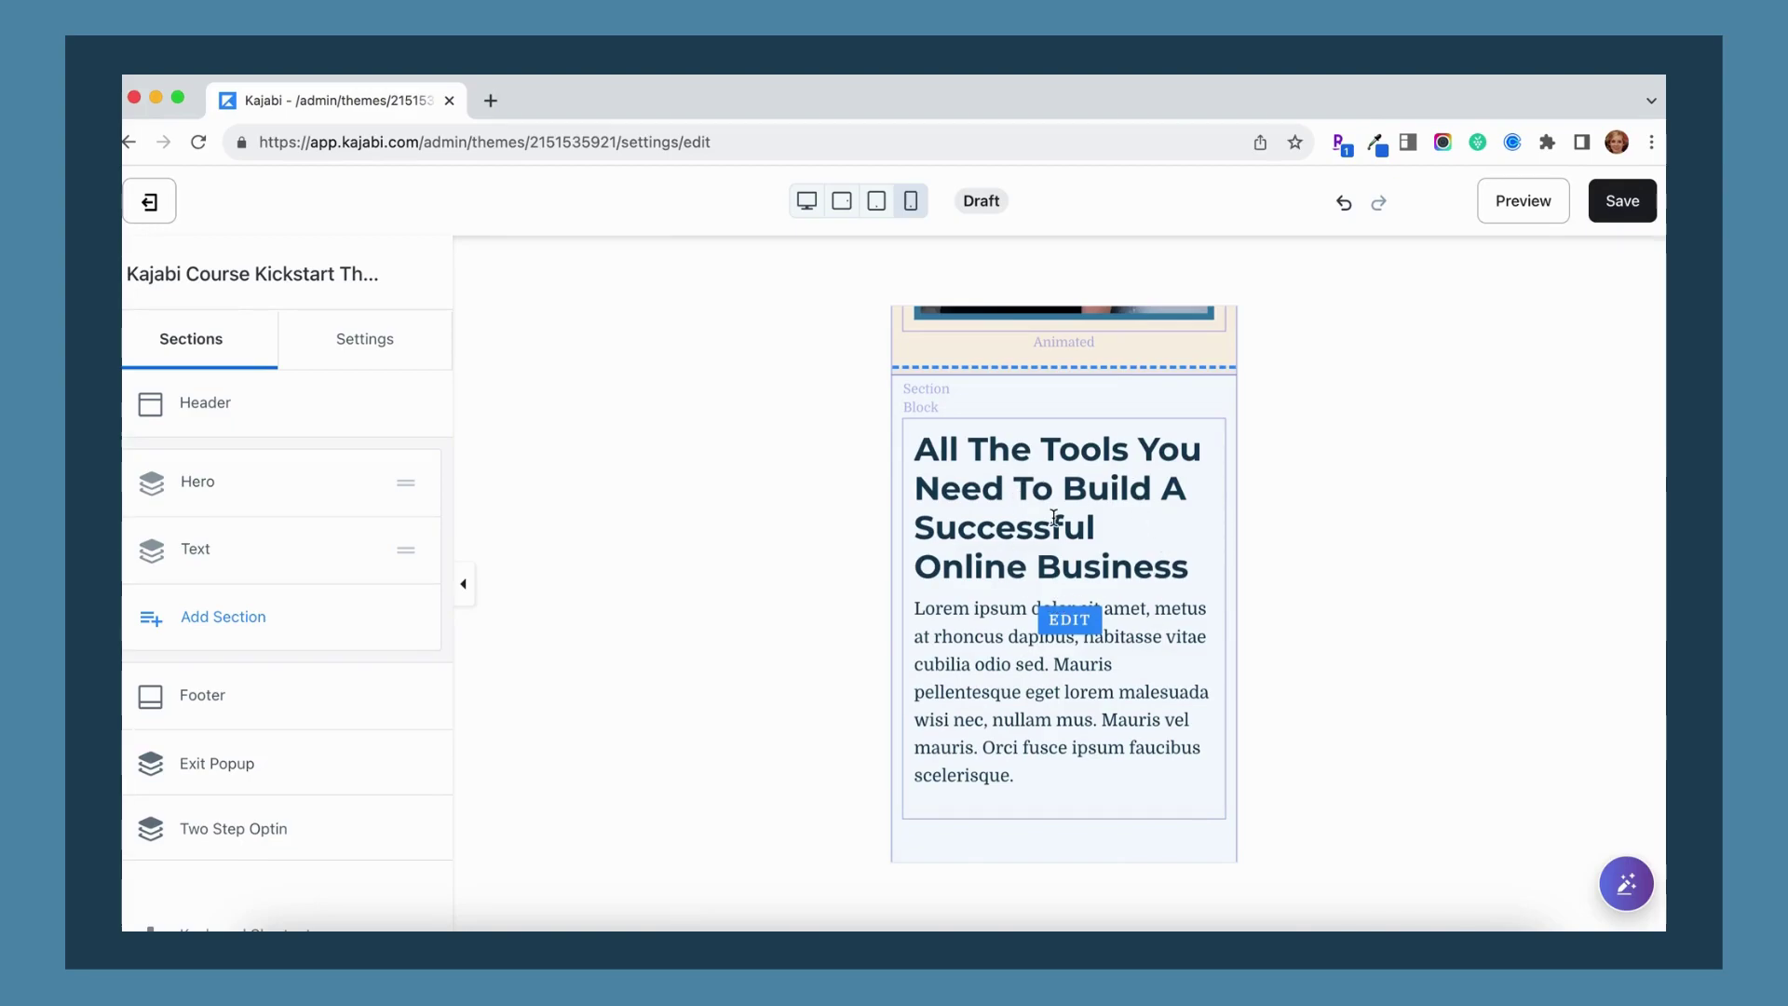
left_click(806, 200)
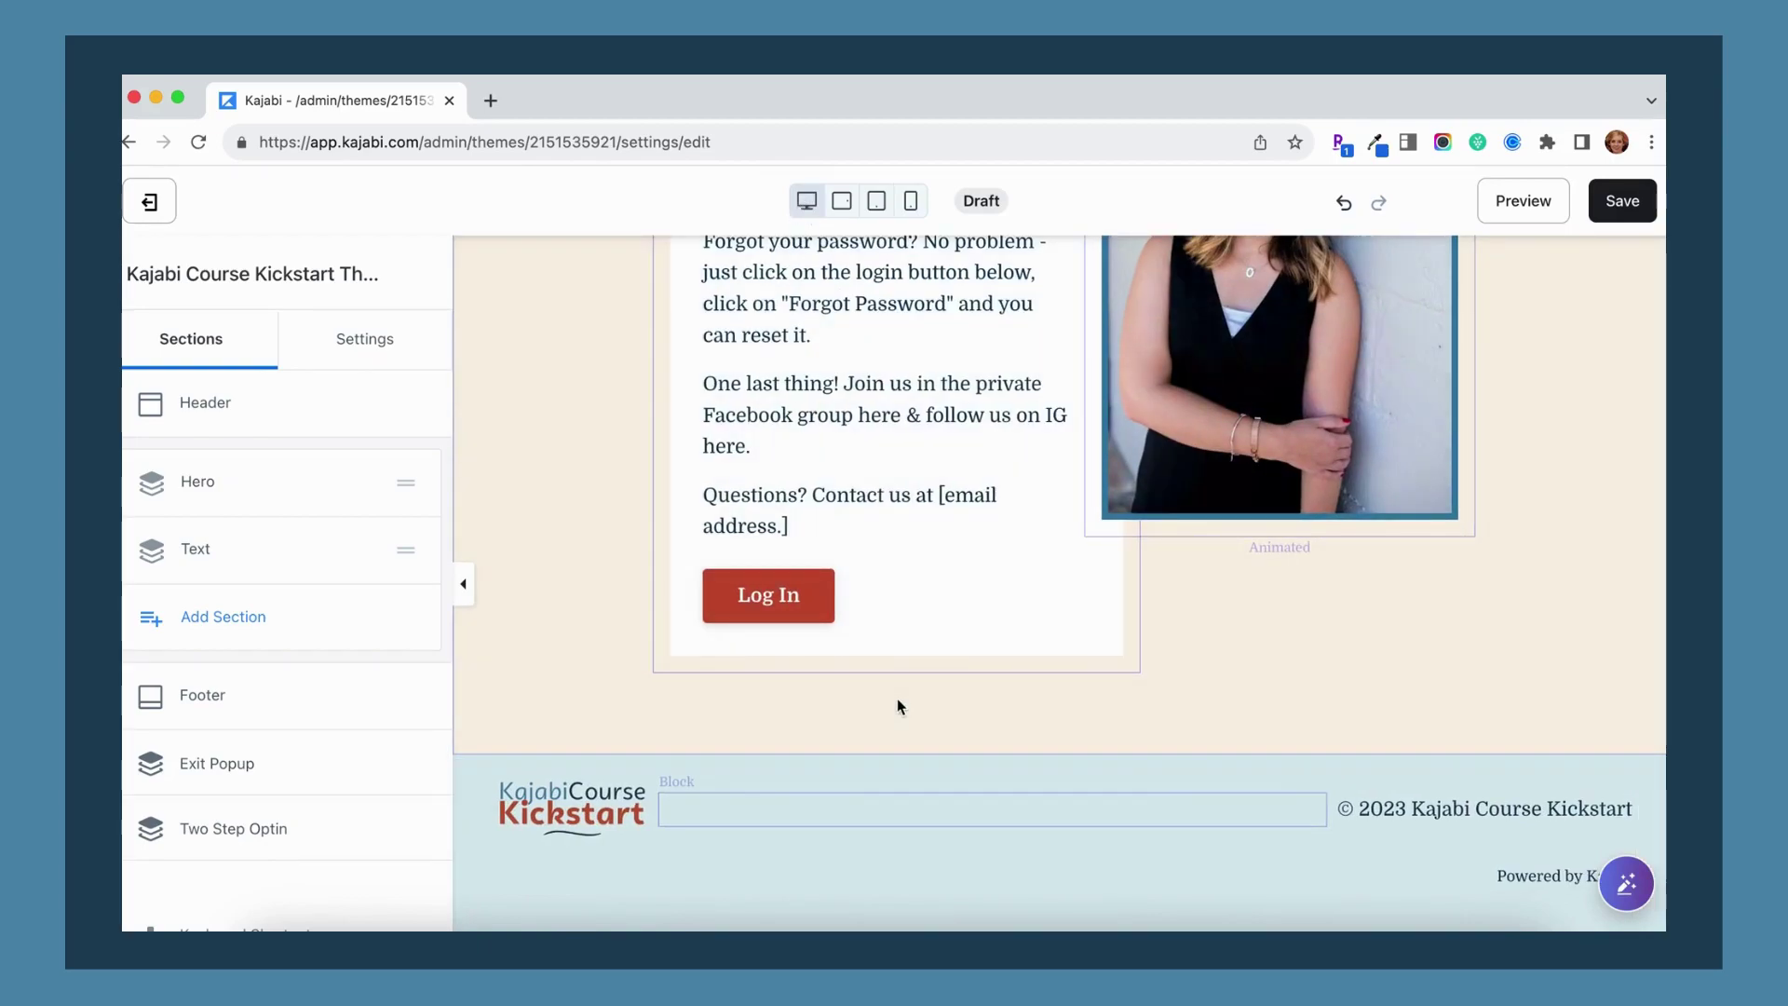
scroll(897, 769, "up", 2)
scroll(901, 820, "up", 8)
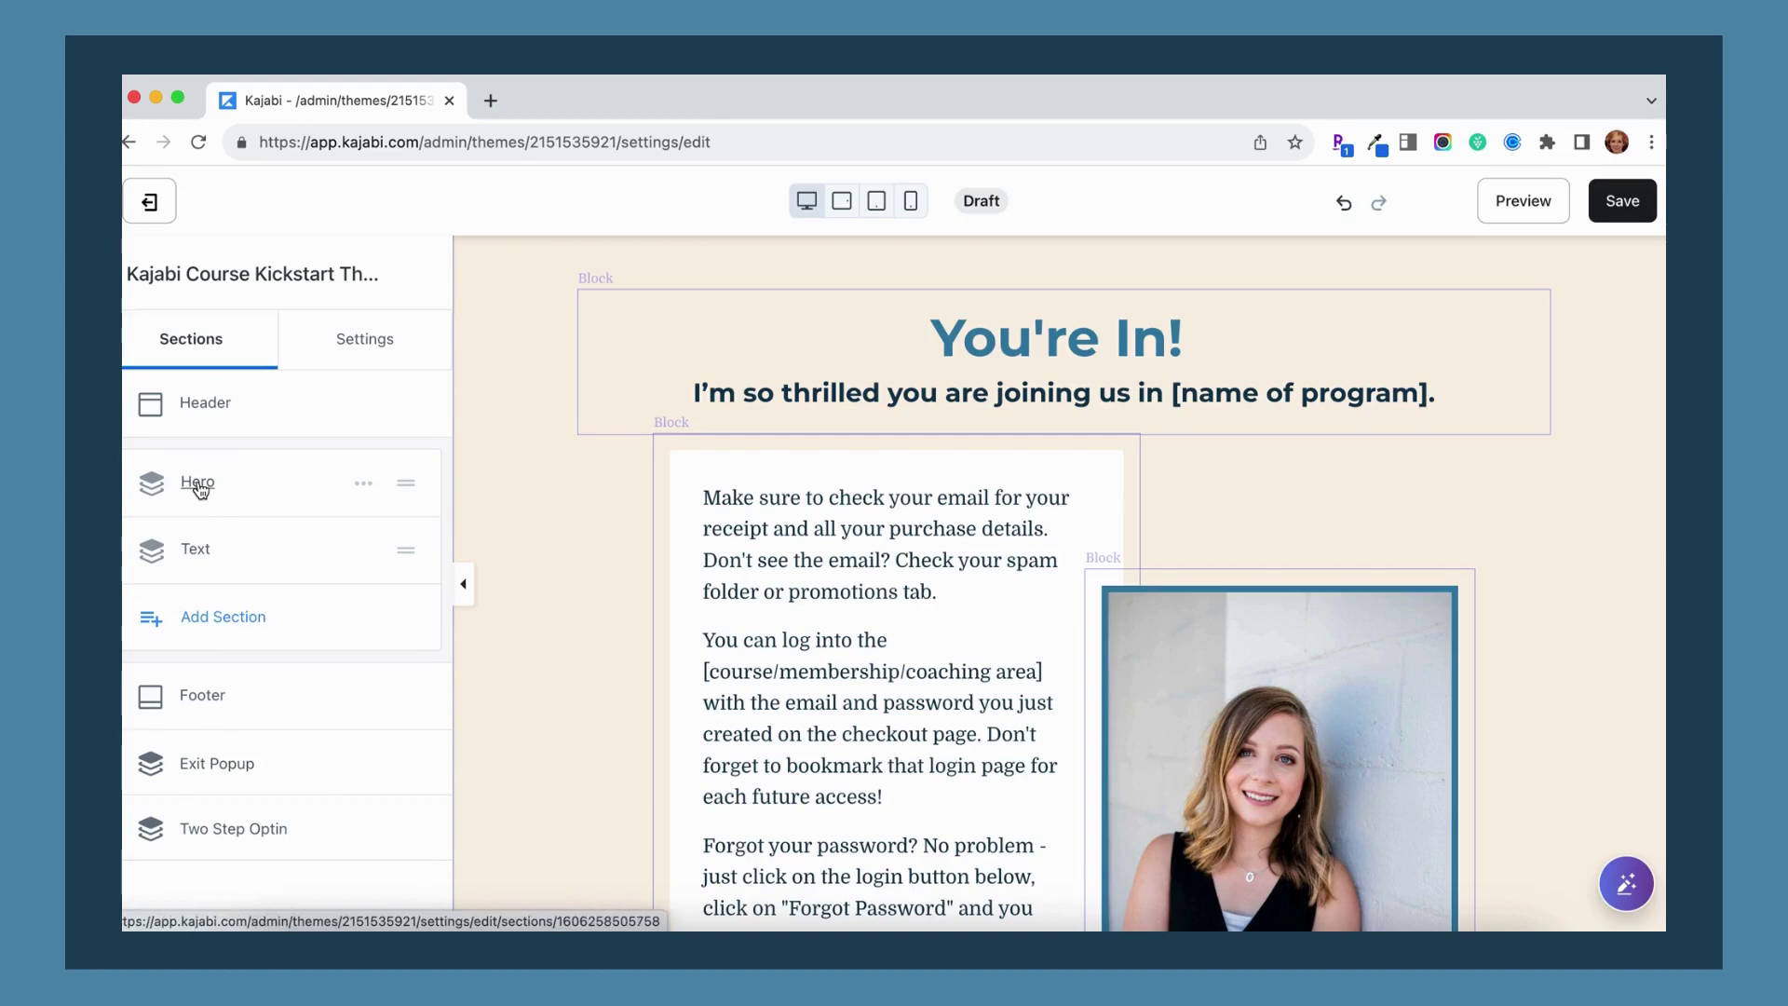
- Open the Hero section and tick Hide Section under its Desktop Layout
left_click(197, 486)
scroll(550, 427, "up", 2)
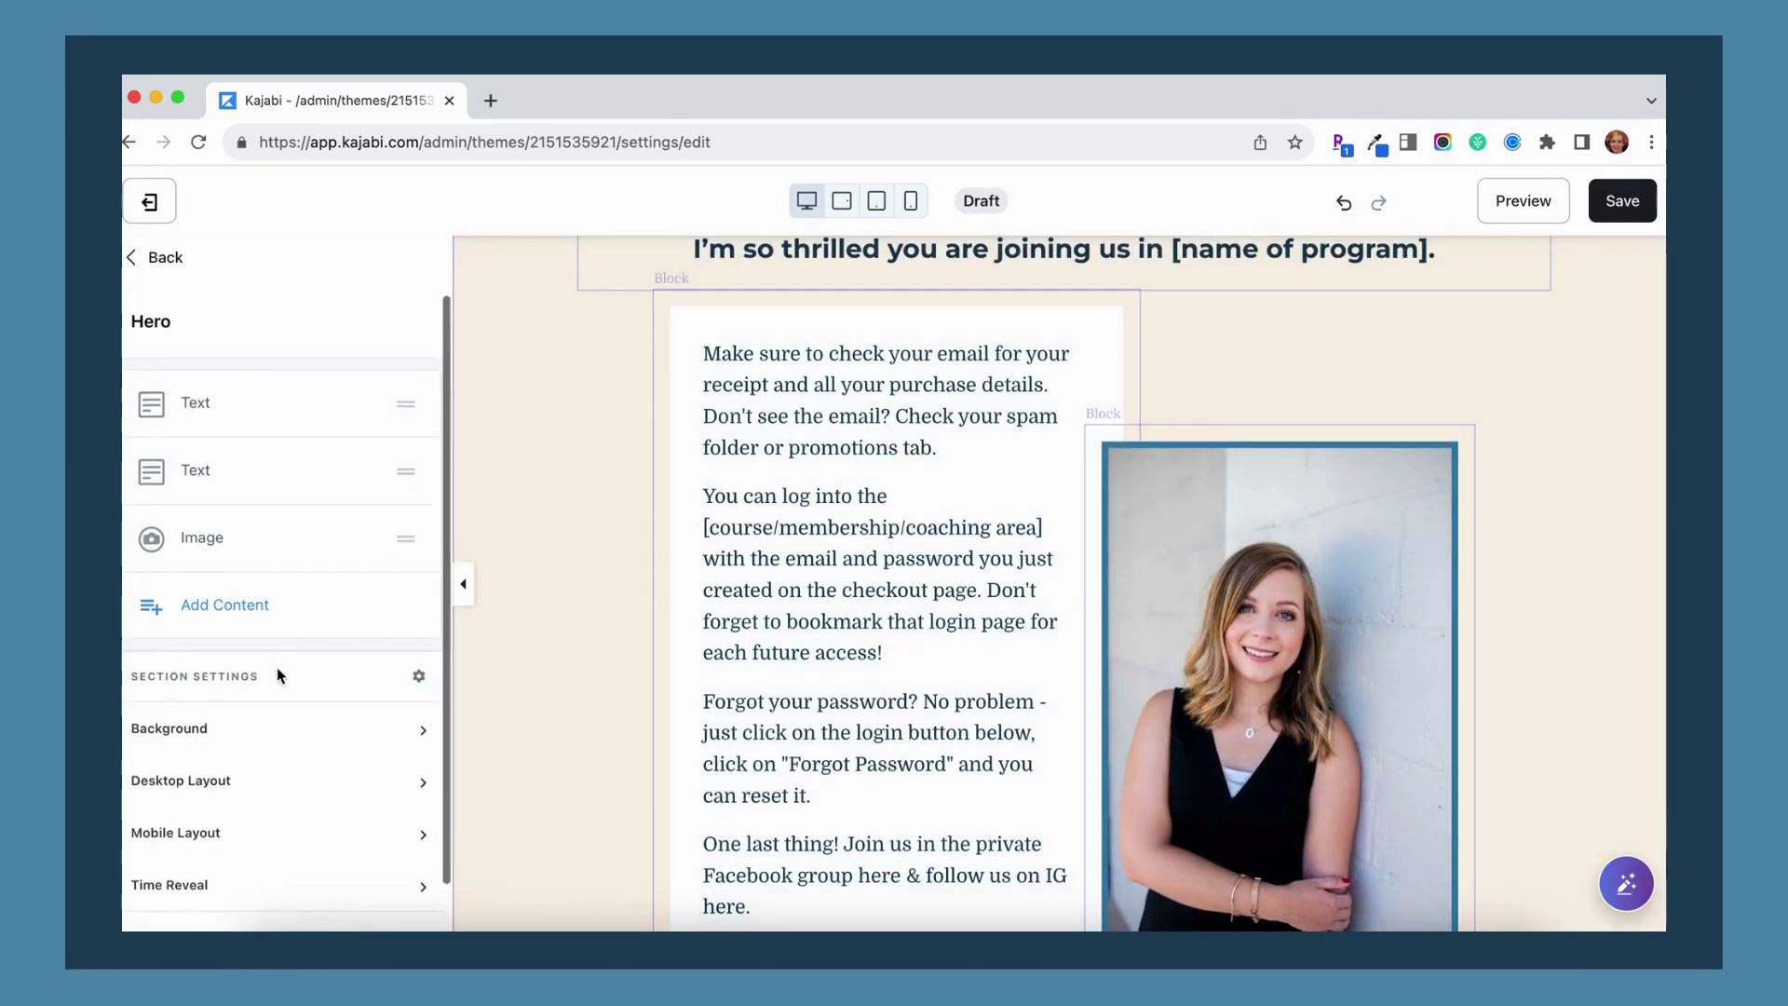
scroll(277, 667, "down", 2)
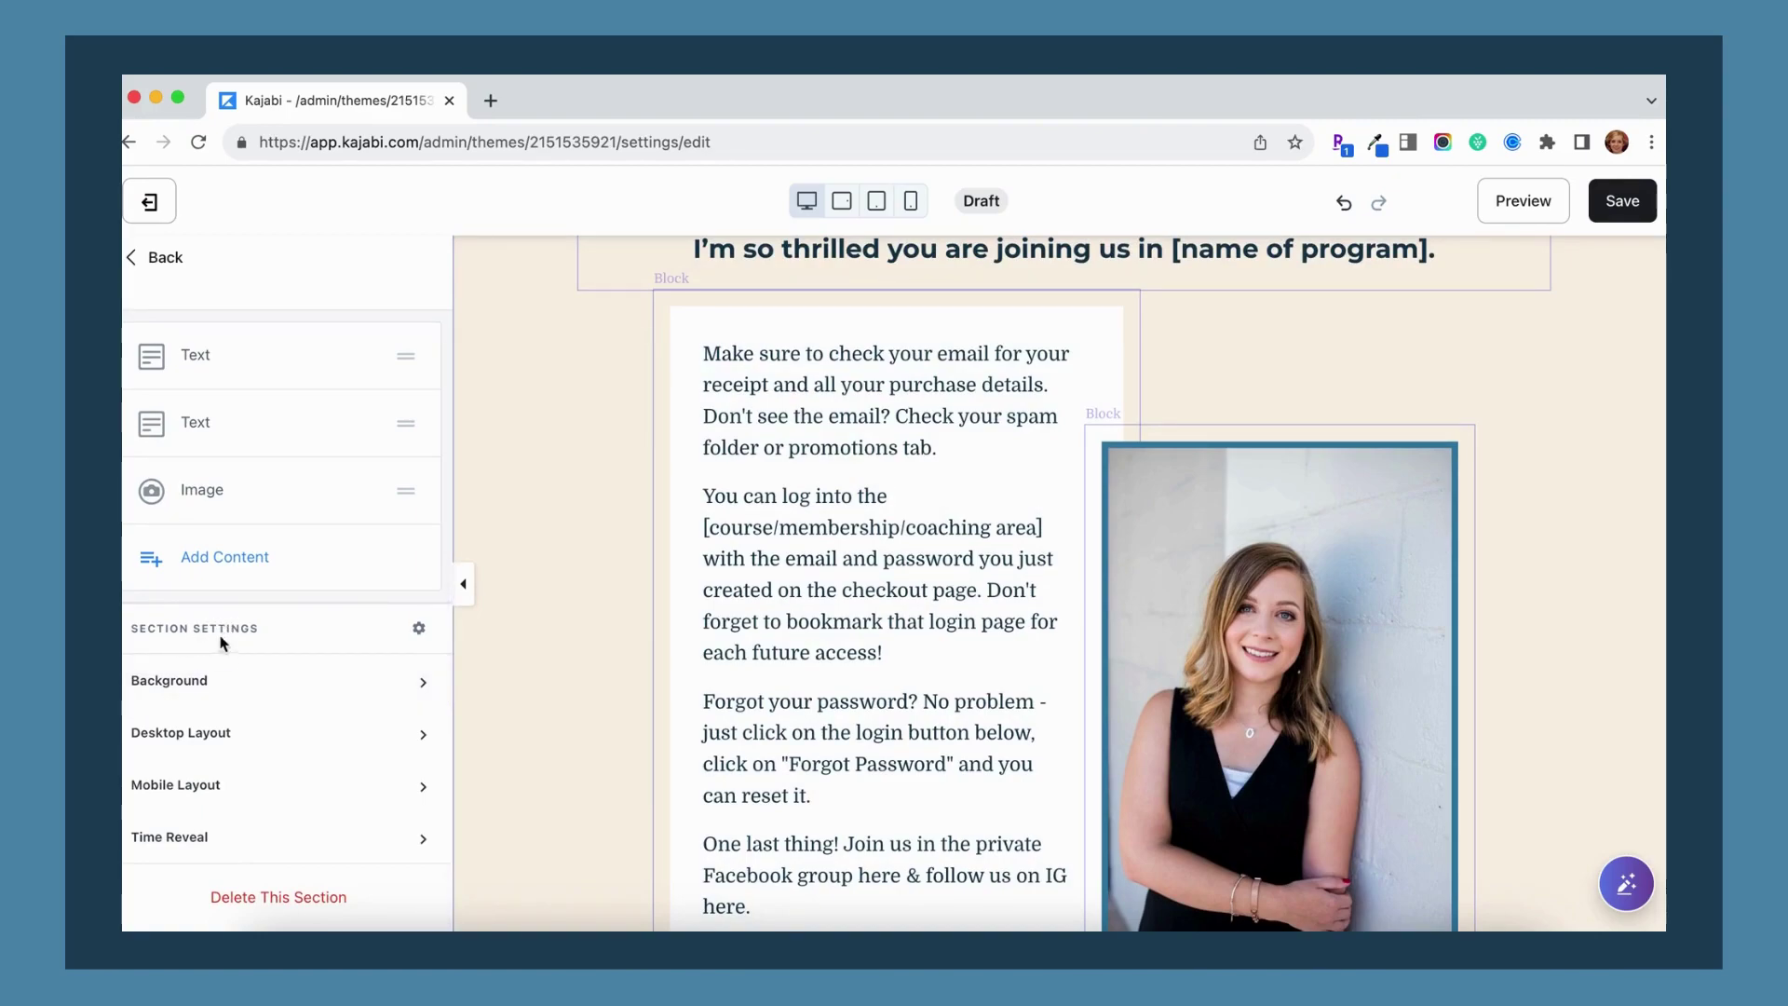
left_click(229, 732)
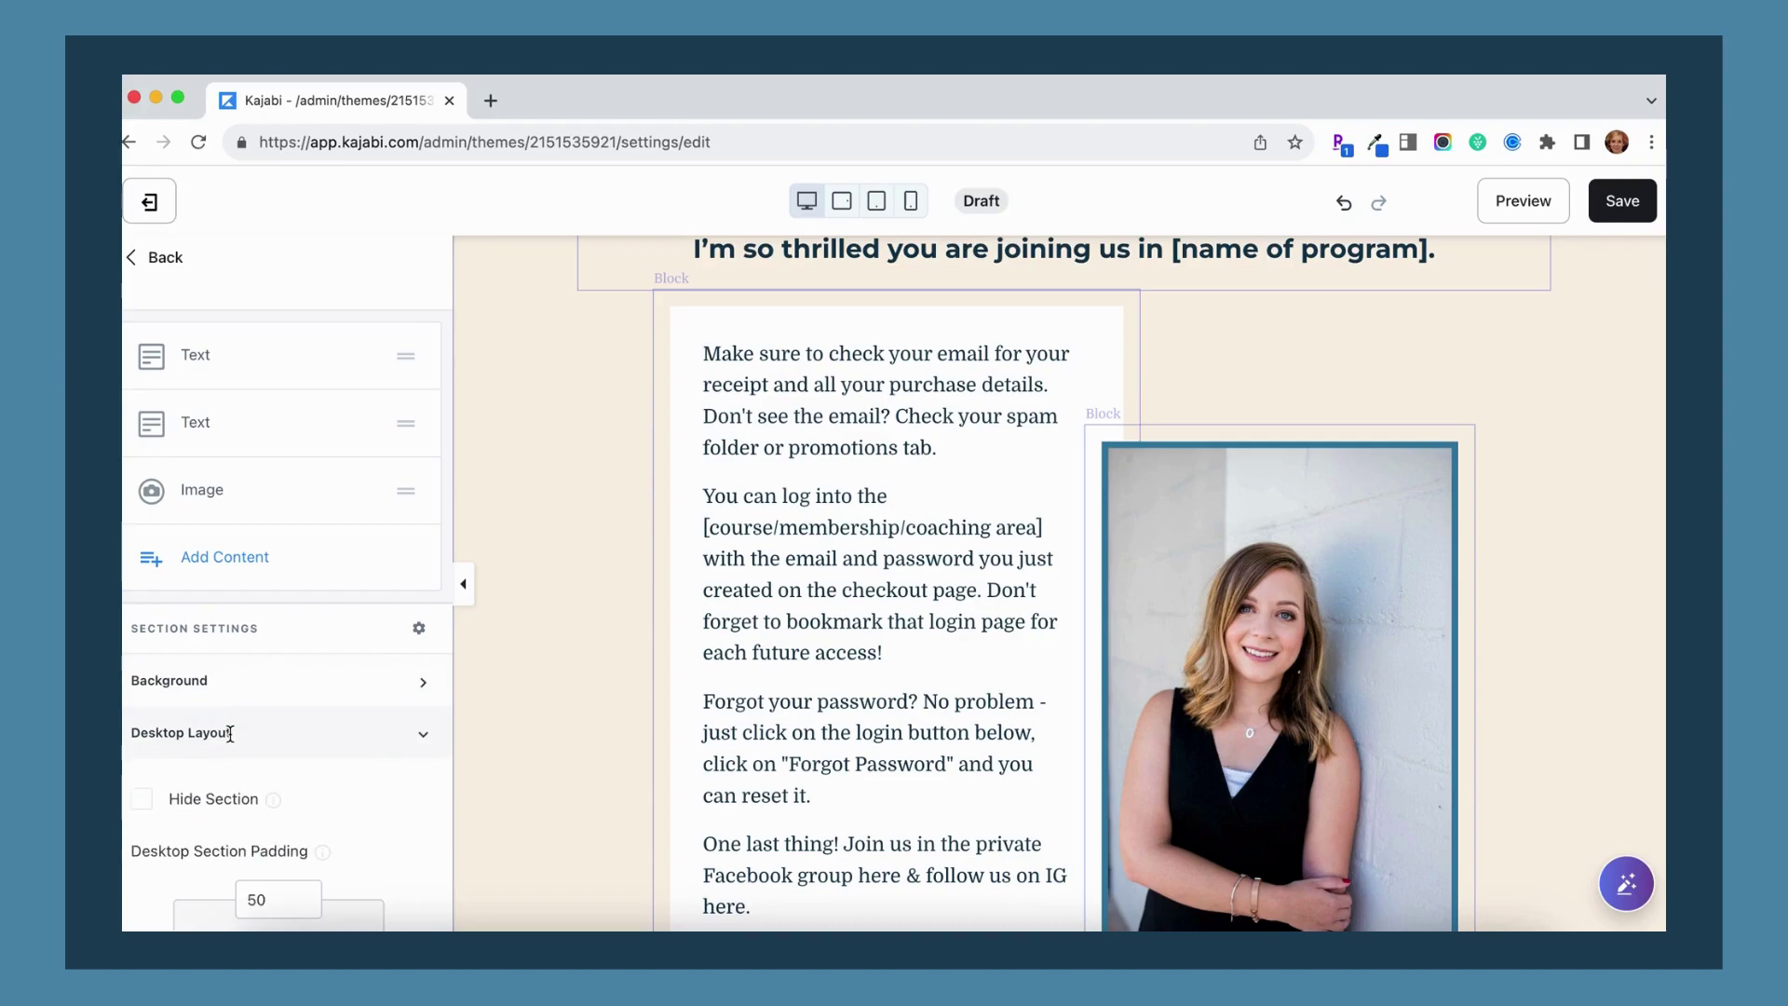
scroll(233, 742, "down", 1)
scroll(233, 741, "down", 3)
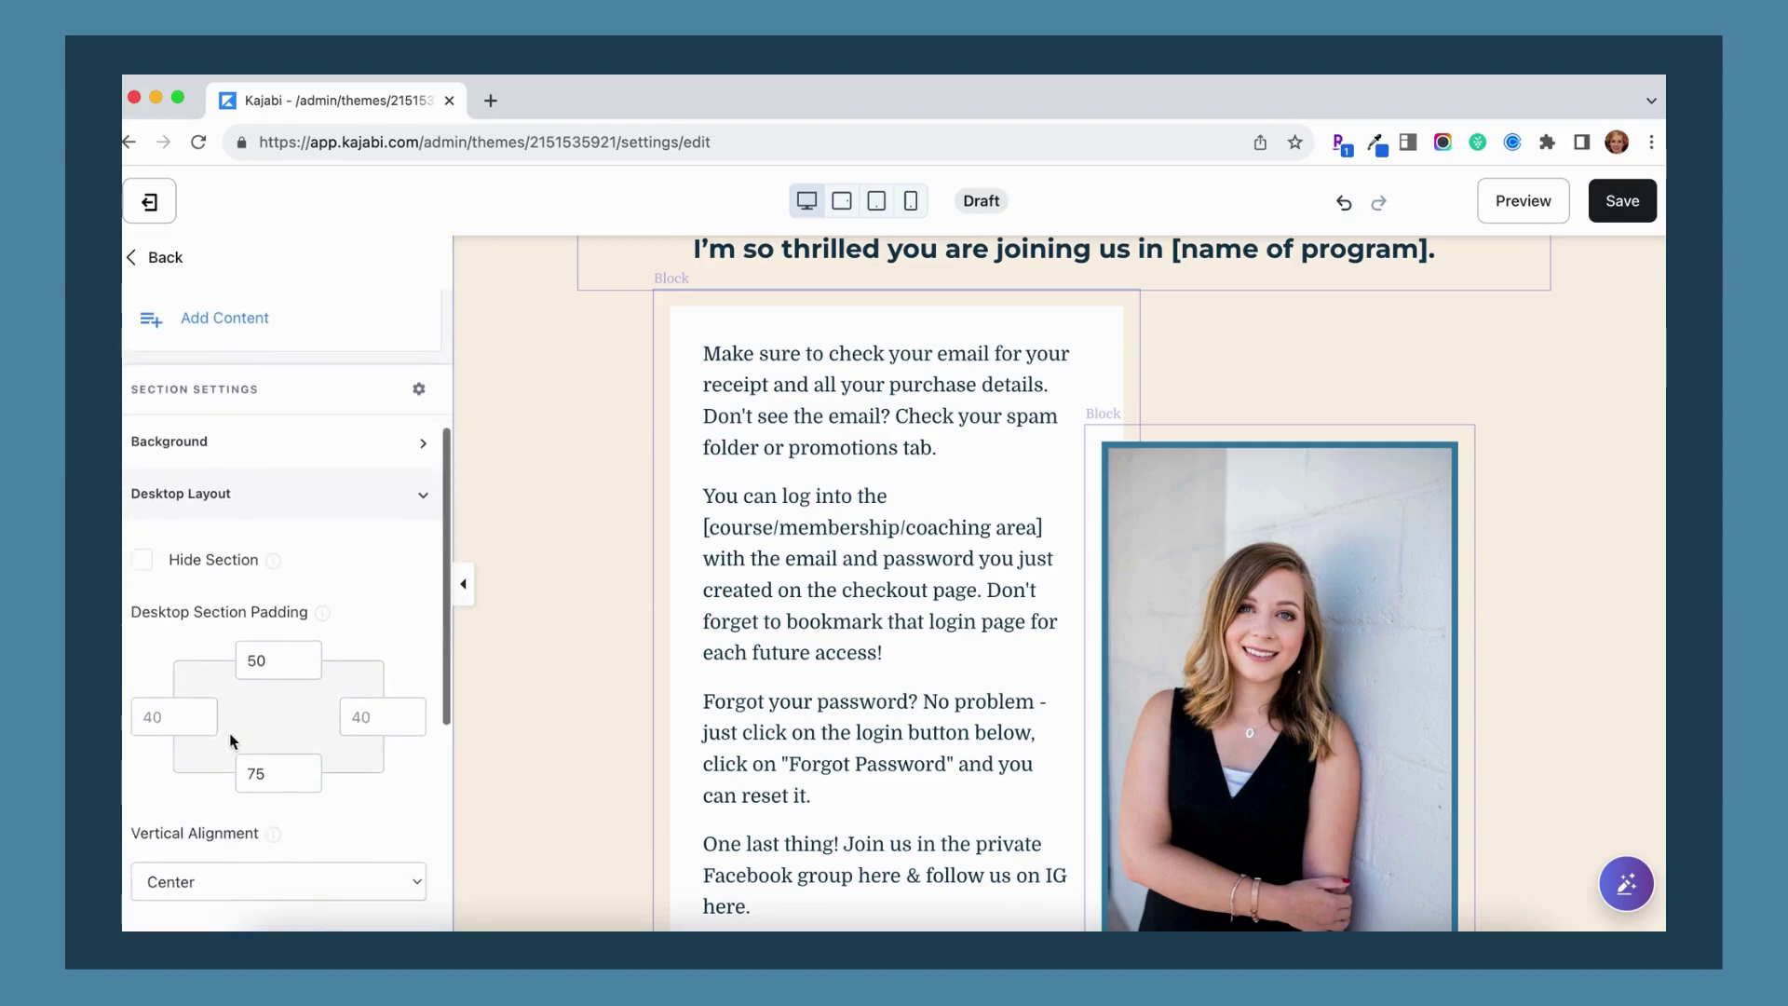
left_click(141, 564)
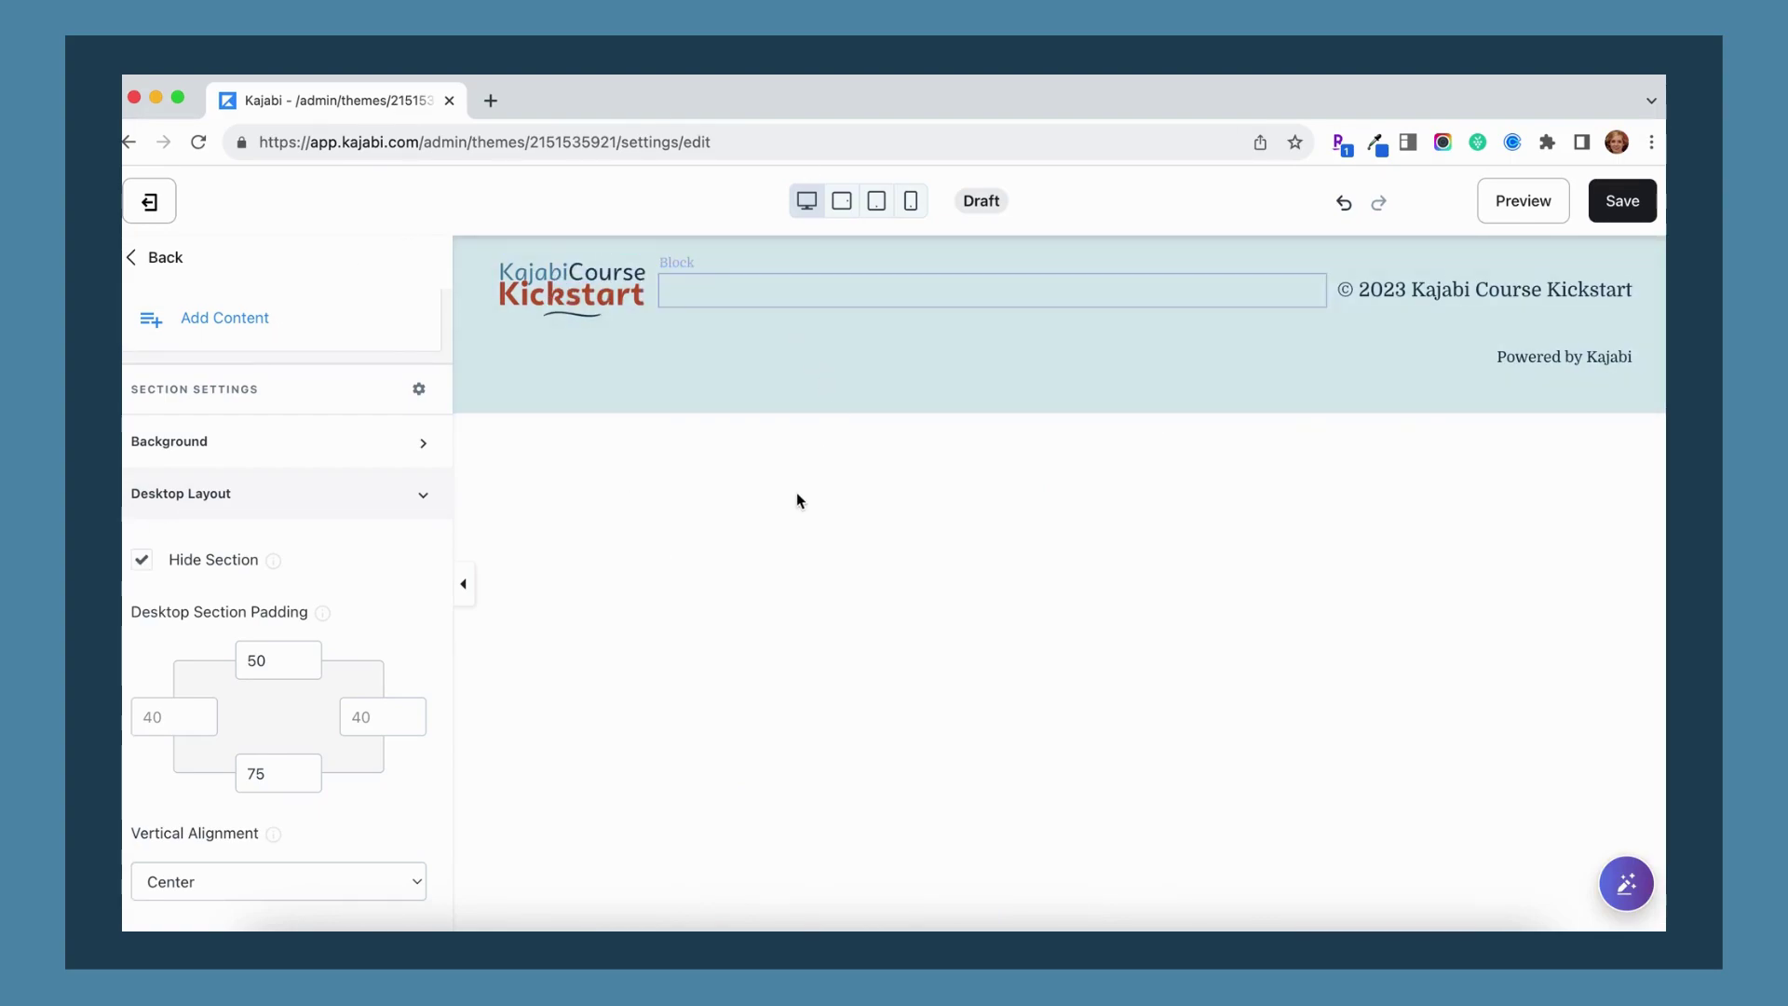
- At mobile width, toggle the Hero's Mobile Layout Hide Section and save the theme
left_click(911, 202)
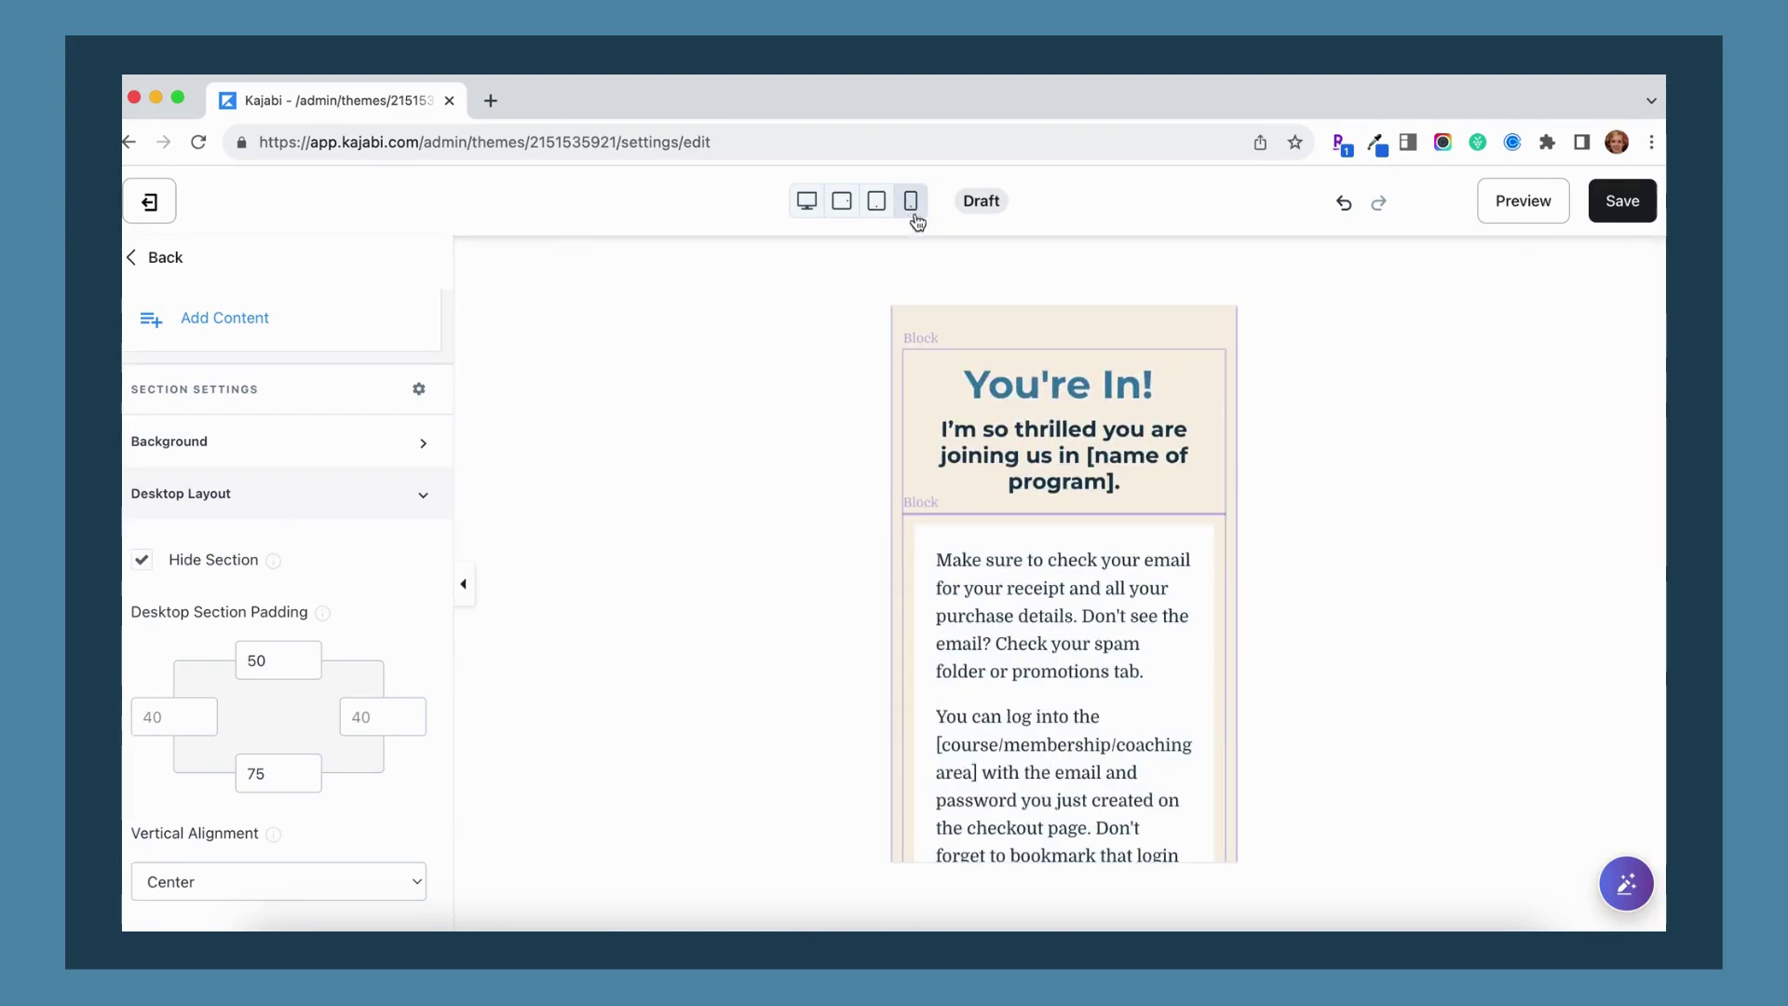
scroll(1071, 582, "down", 5)
scroll(1071, 582, "up", 5)
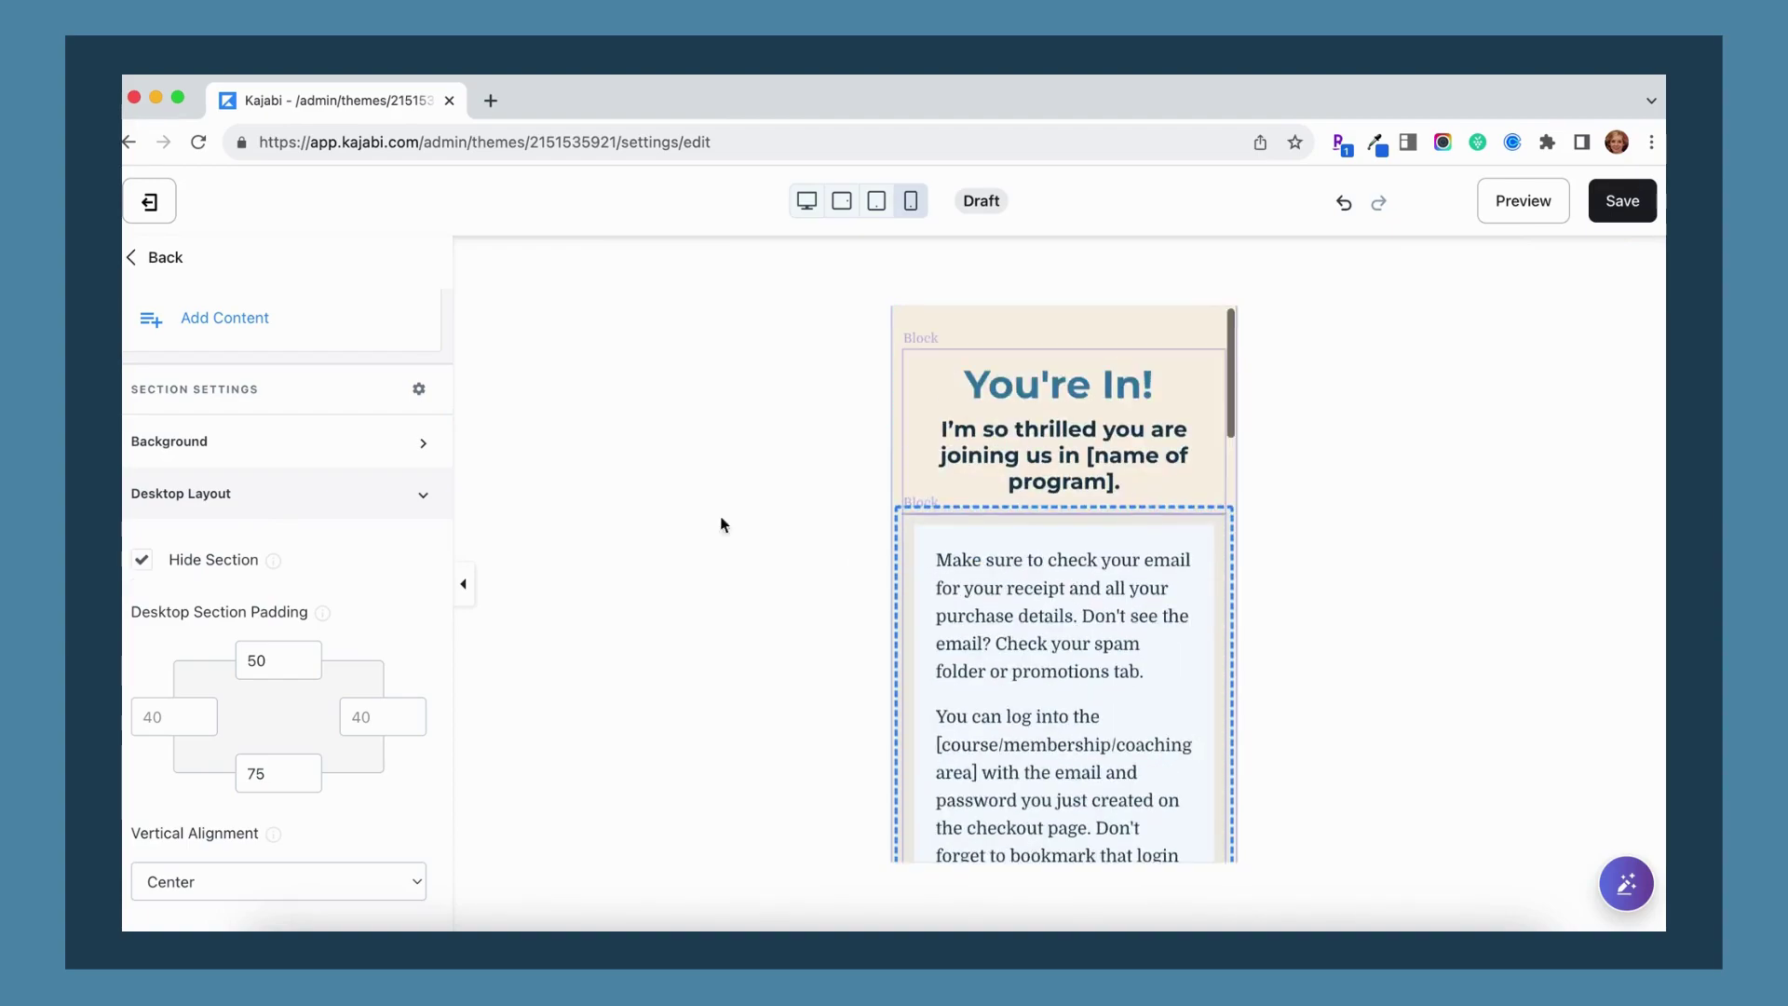
scroll(299, 549, "down", 5)
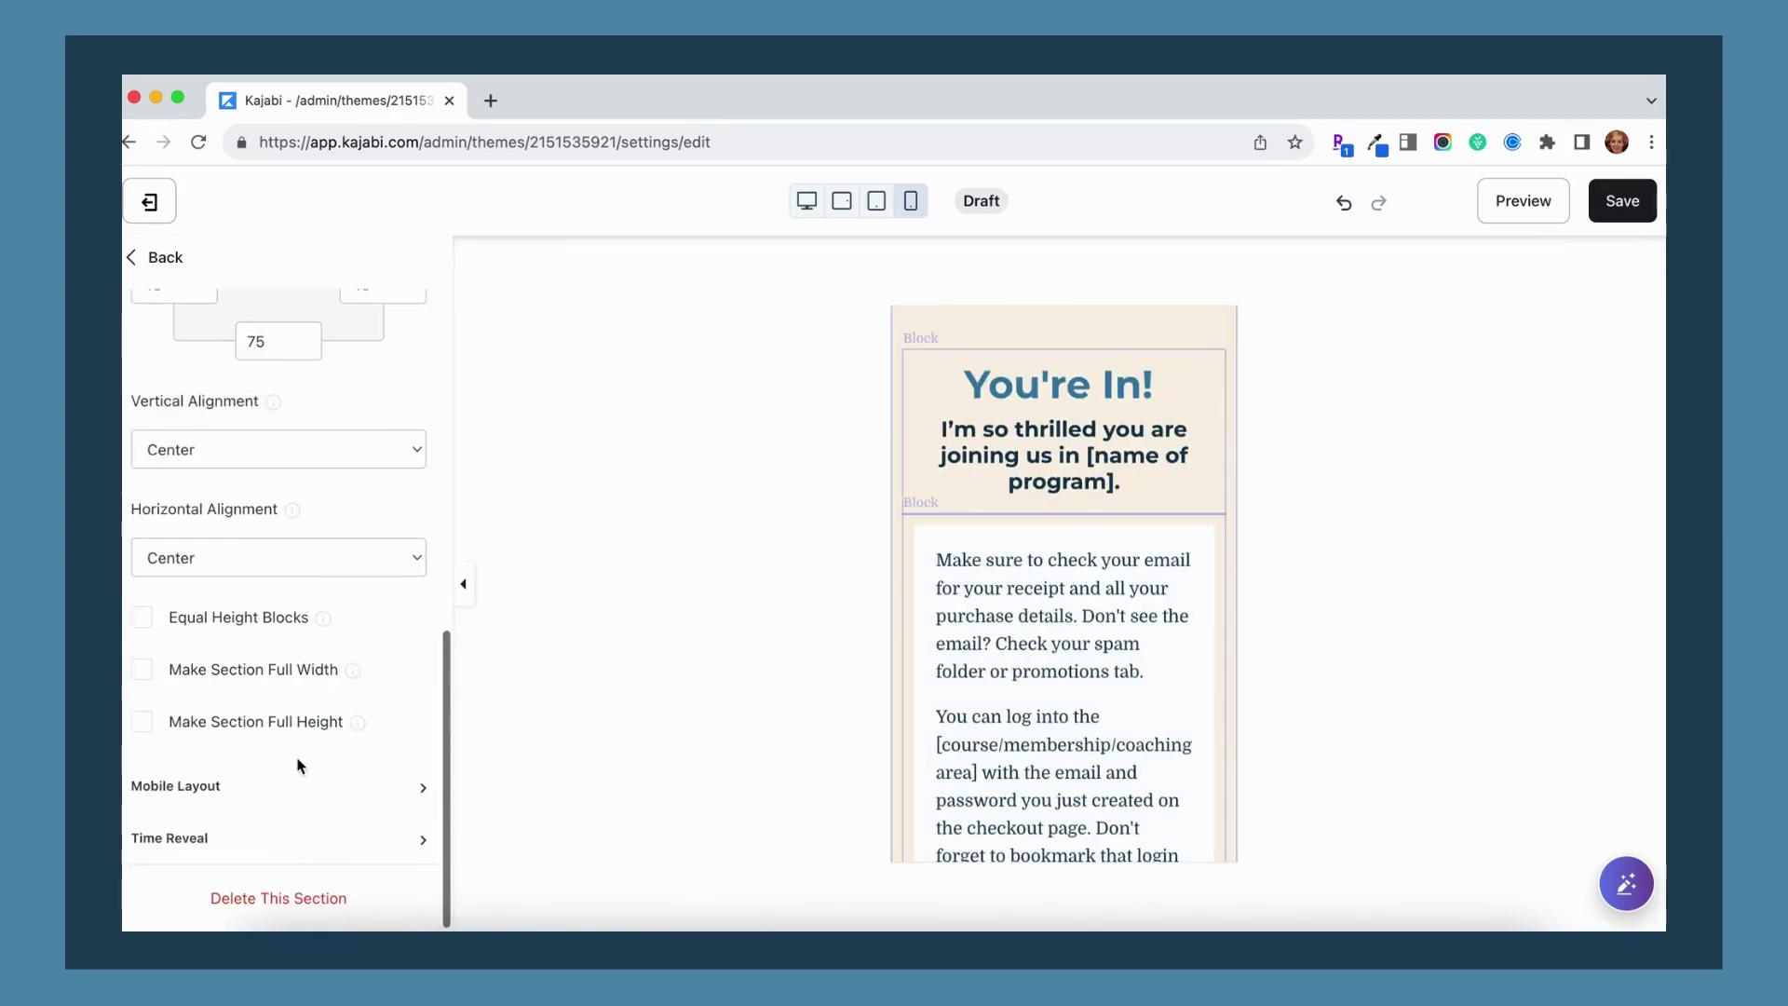
left_click(289, 788)
left_click(145, 557)
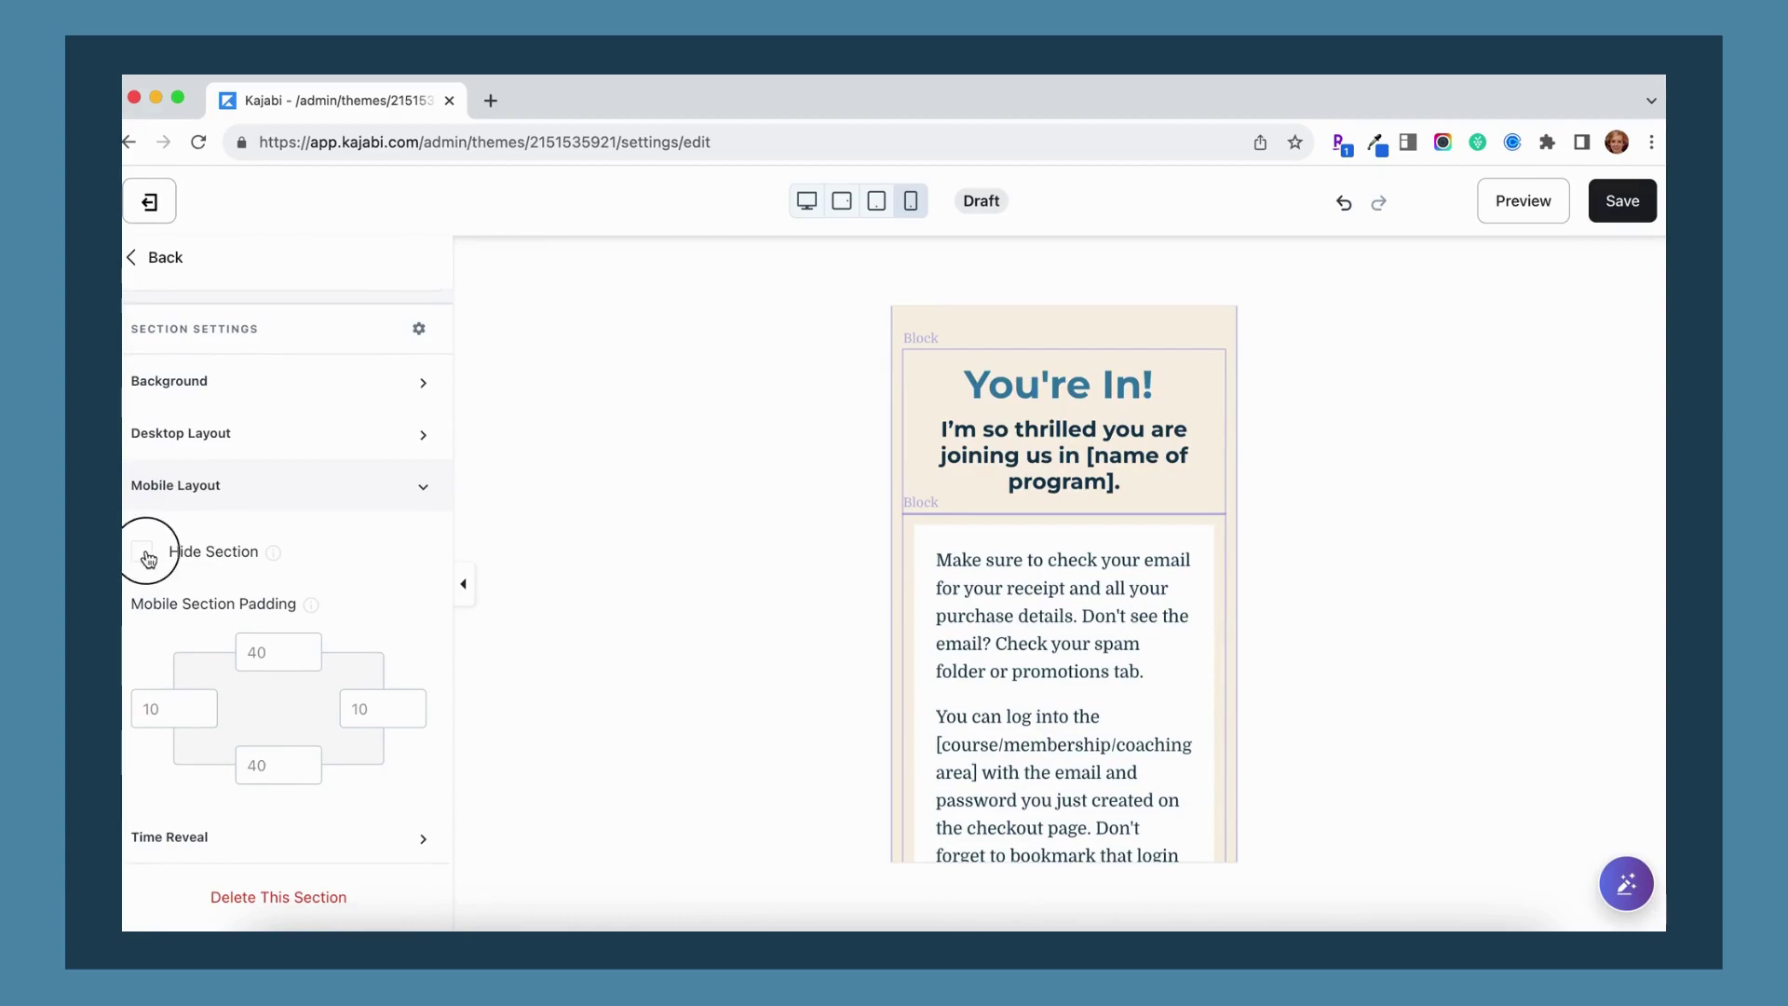
left_click(1590, 217)
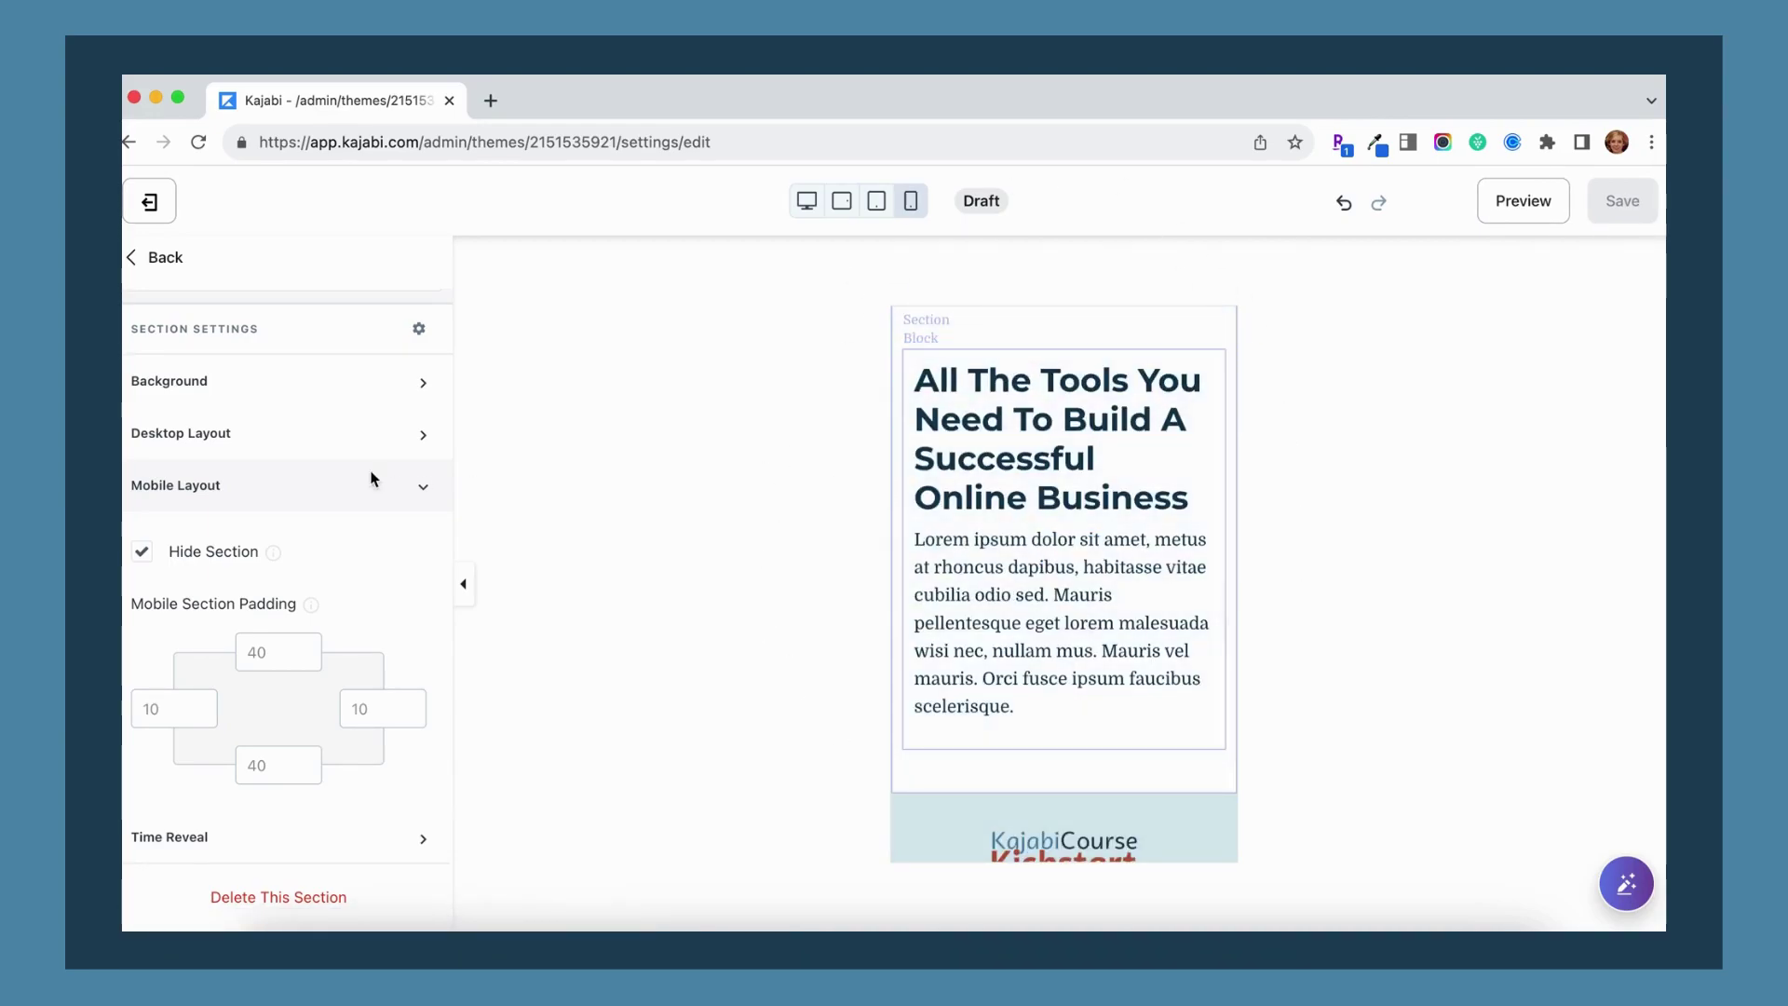
- Unhide the Hero on both mobile and desktop, save, and return to desktop preview
left_click(142, 552)
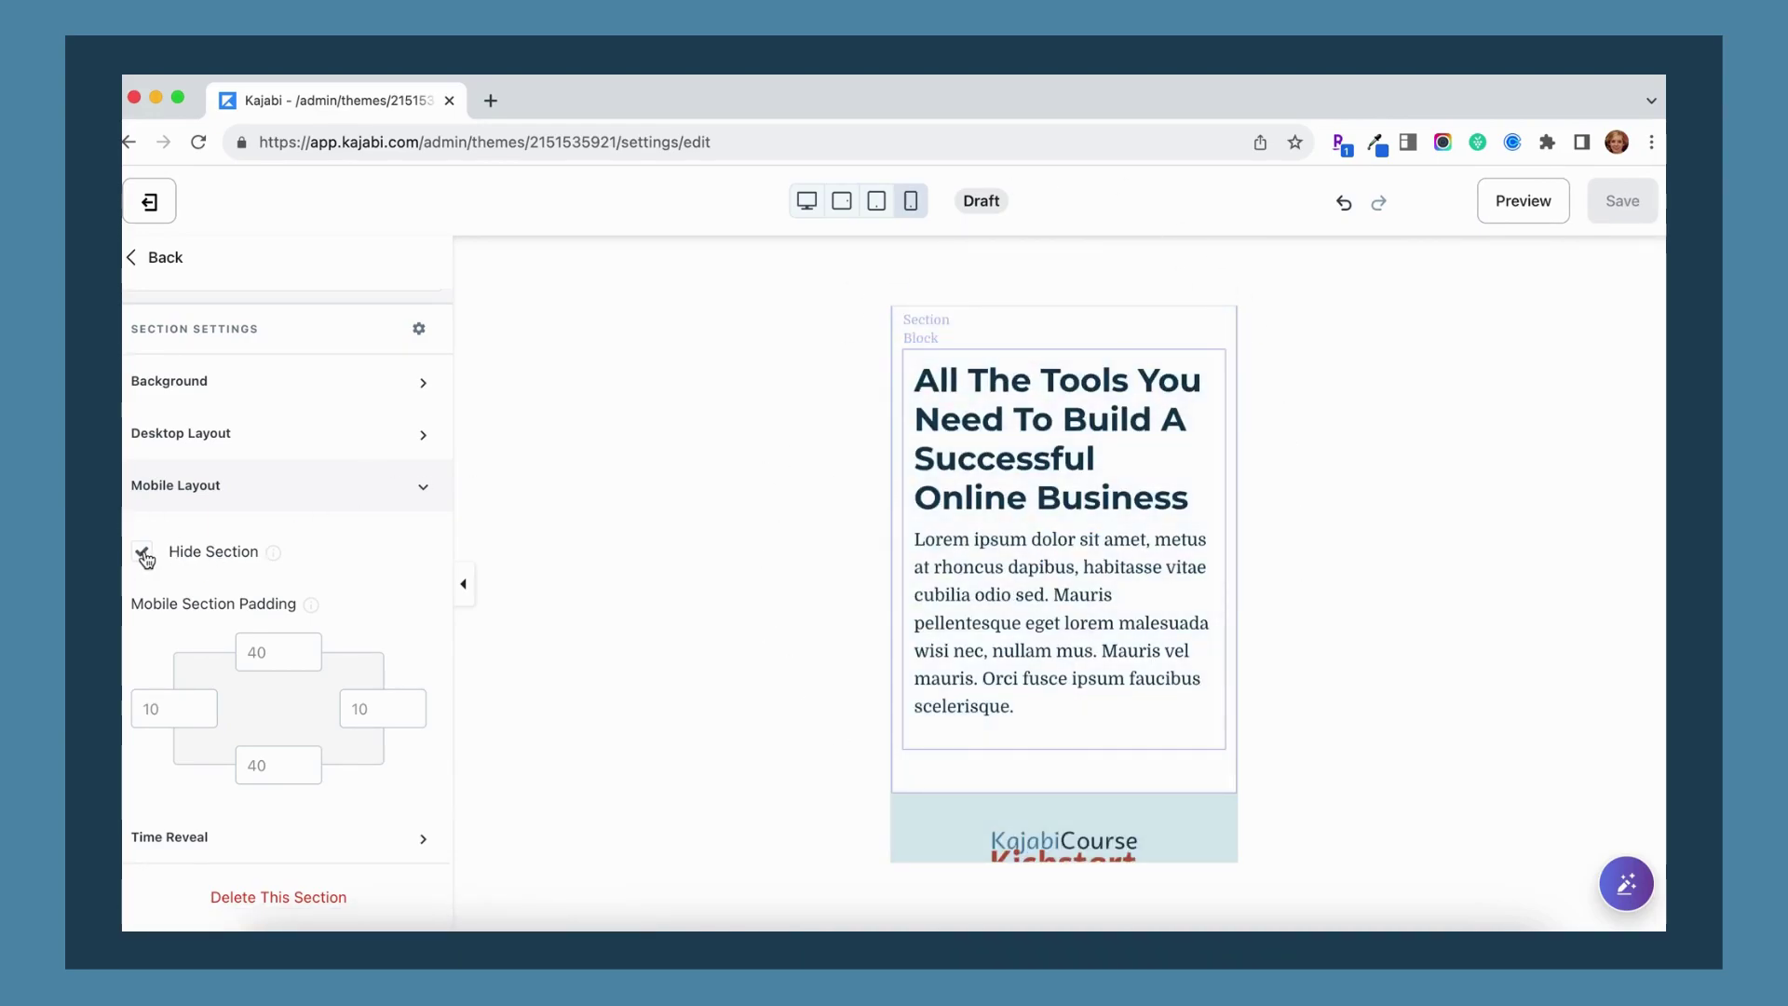
left_click(259, 490)
left_click(232, 727)
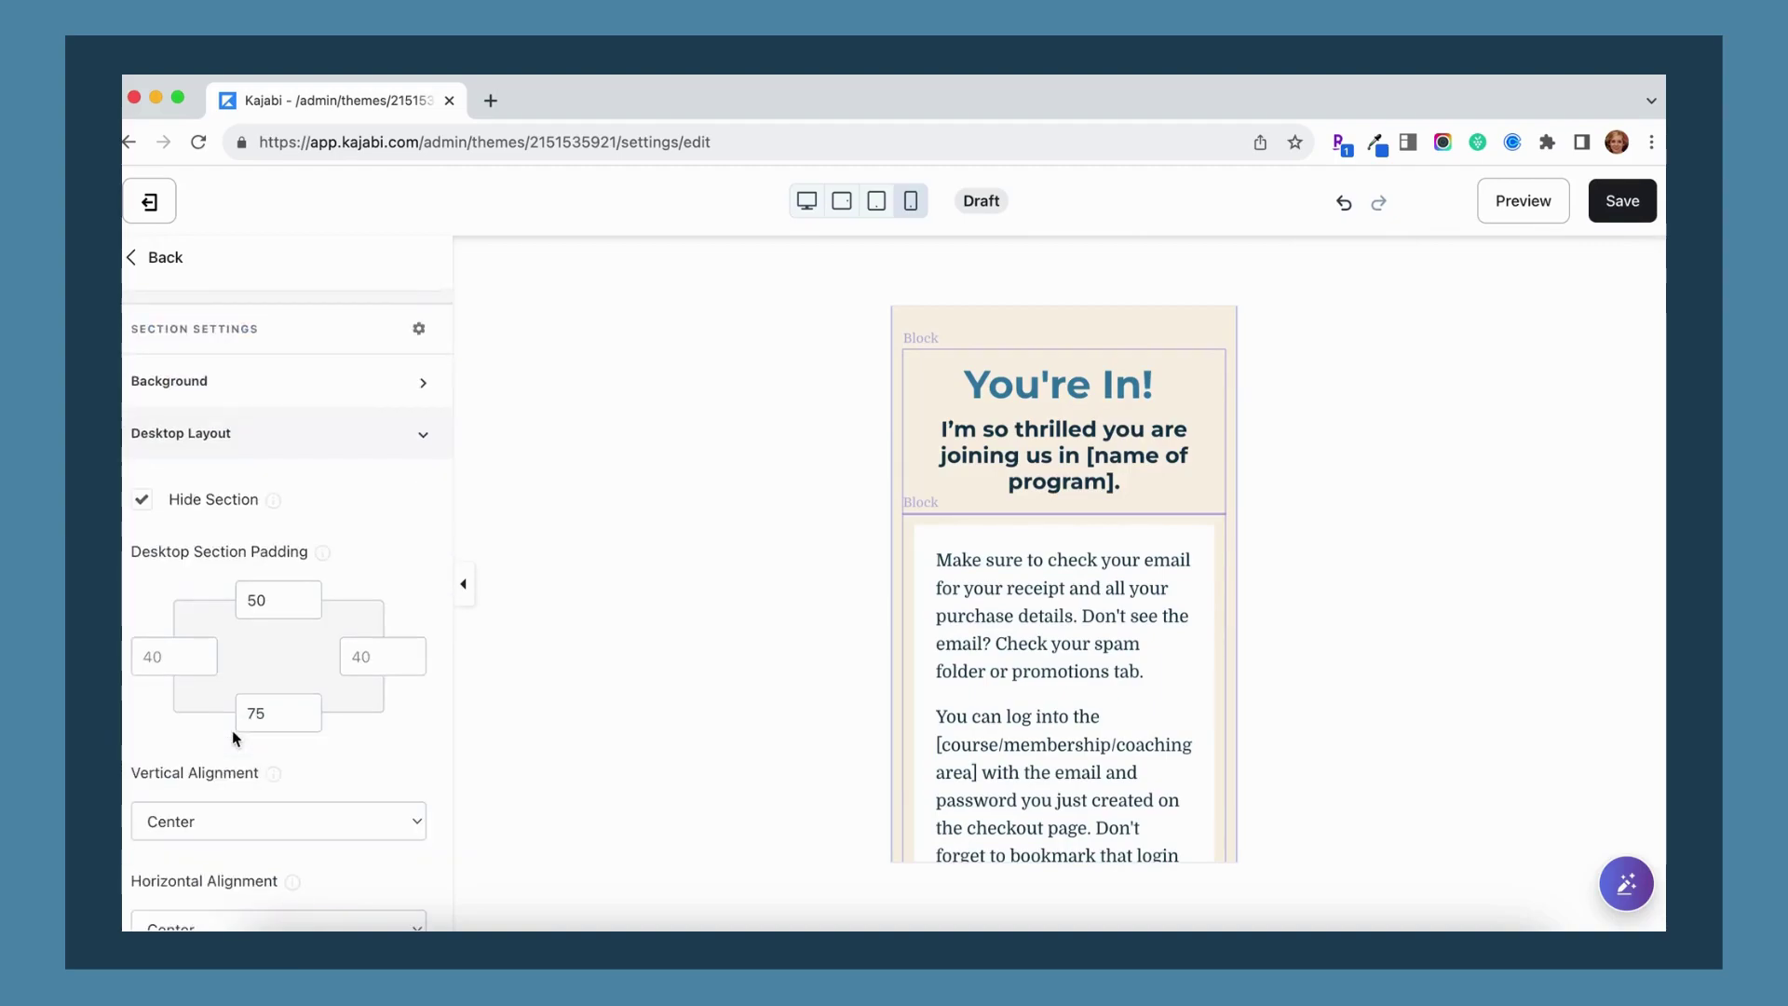
left_click(142, 504)
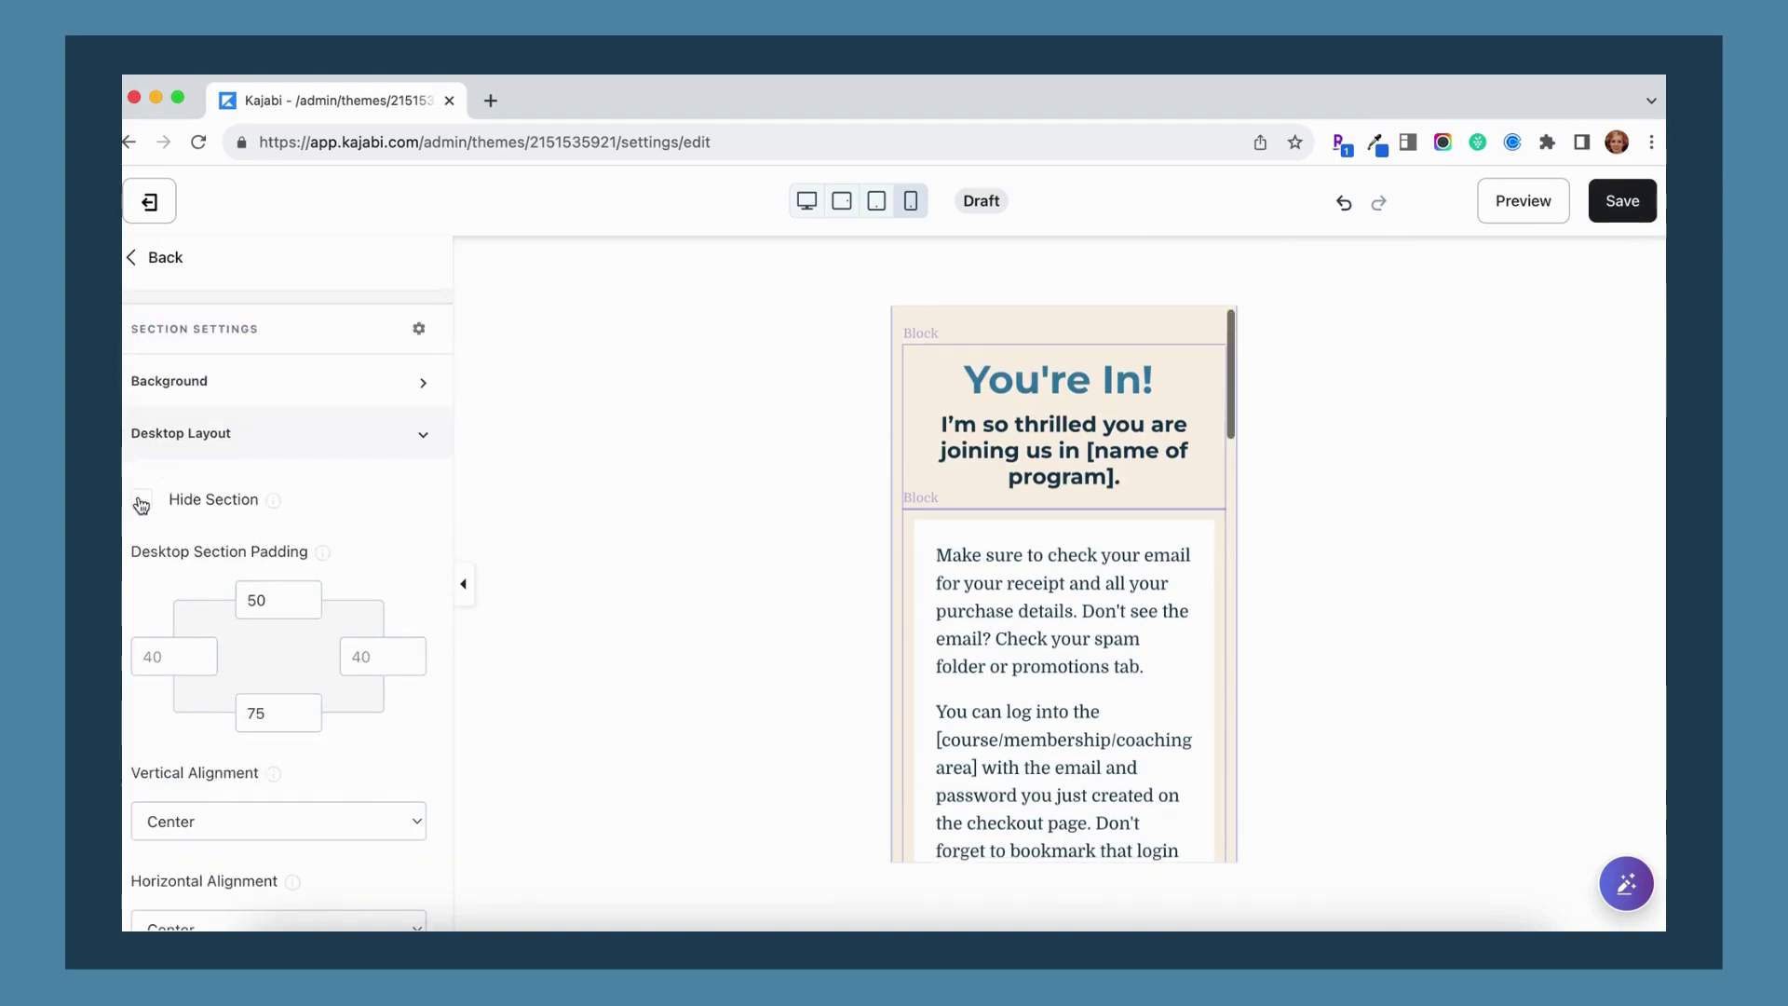
left_click(1626, 205)
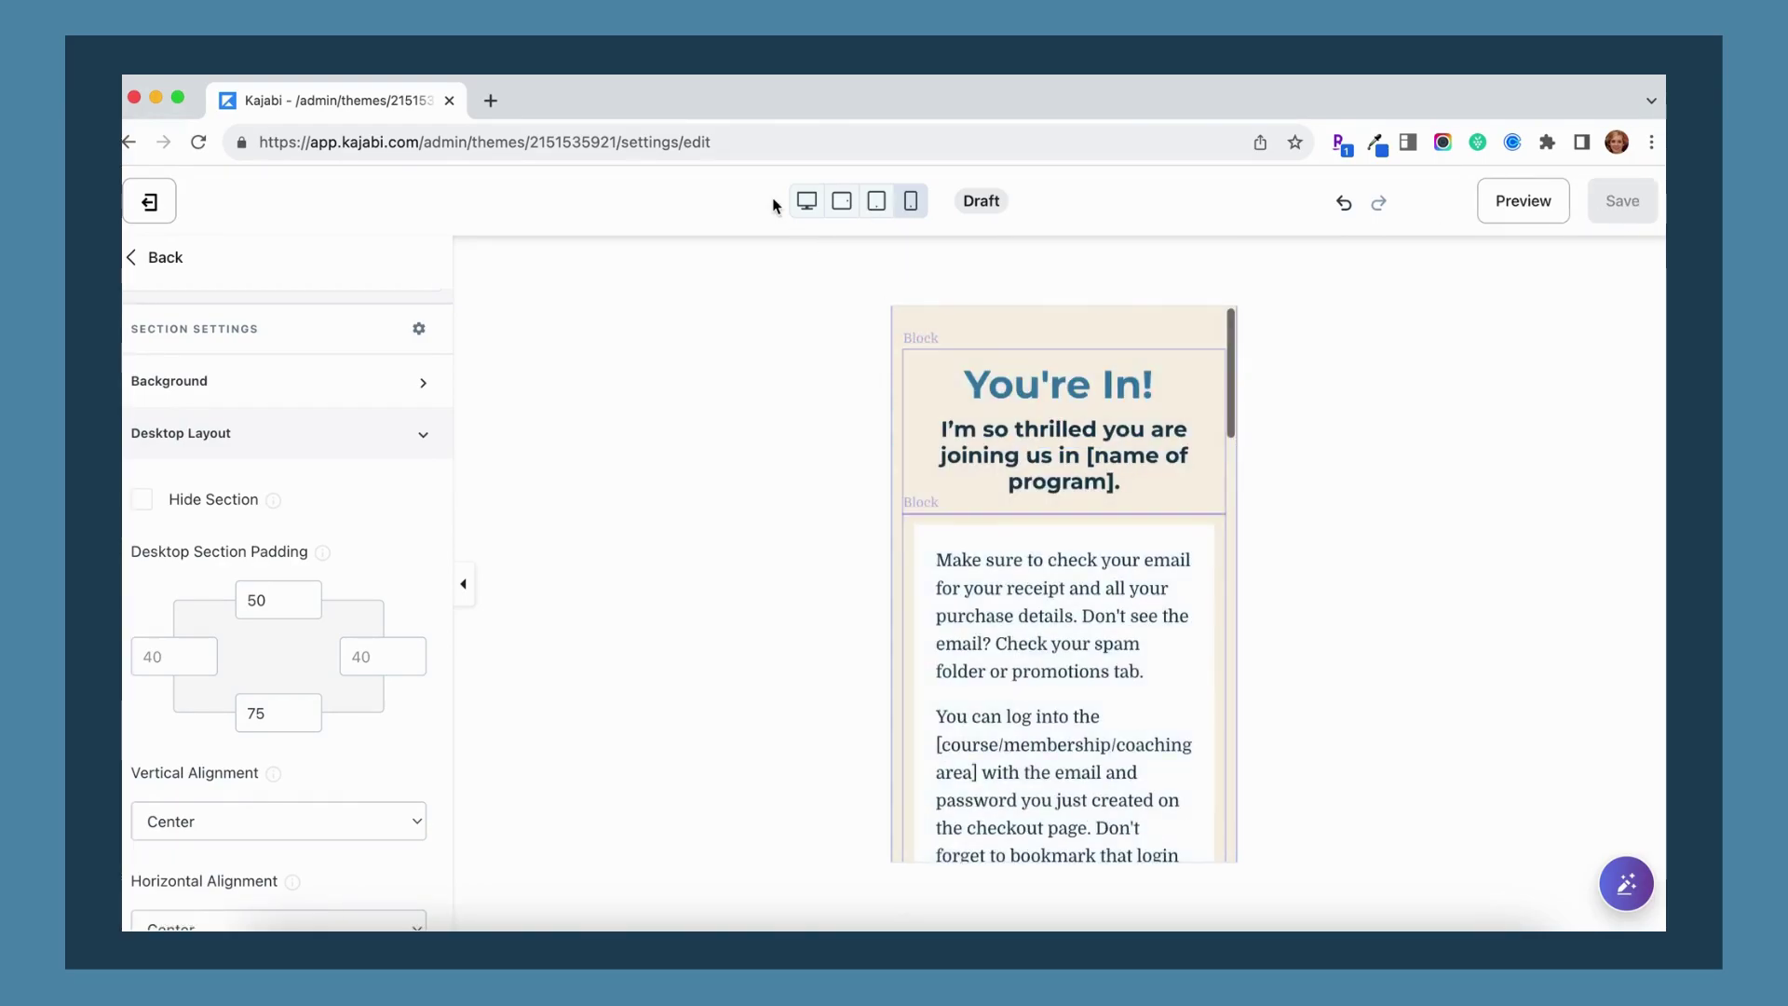
left_click(807, 203)
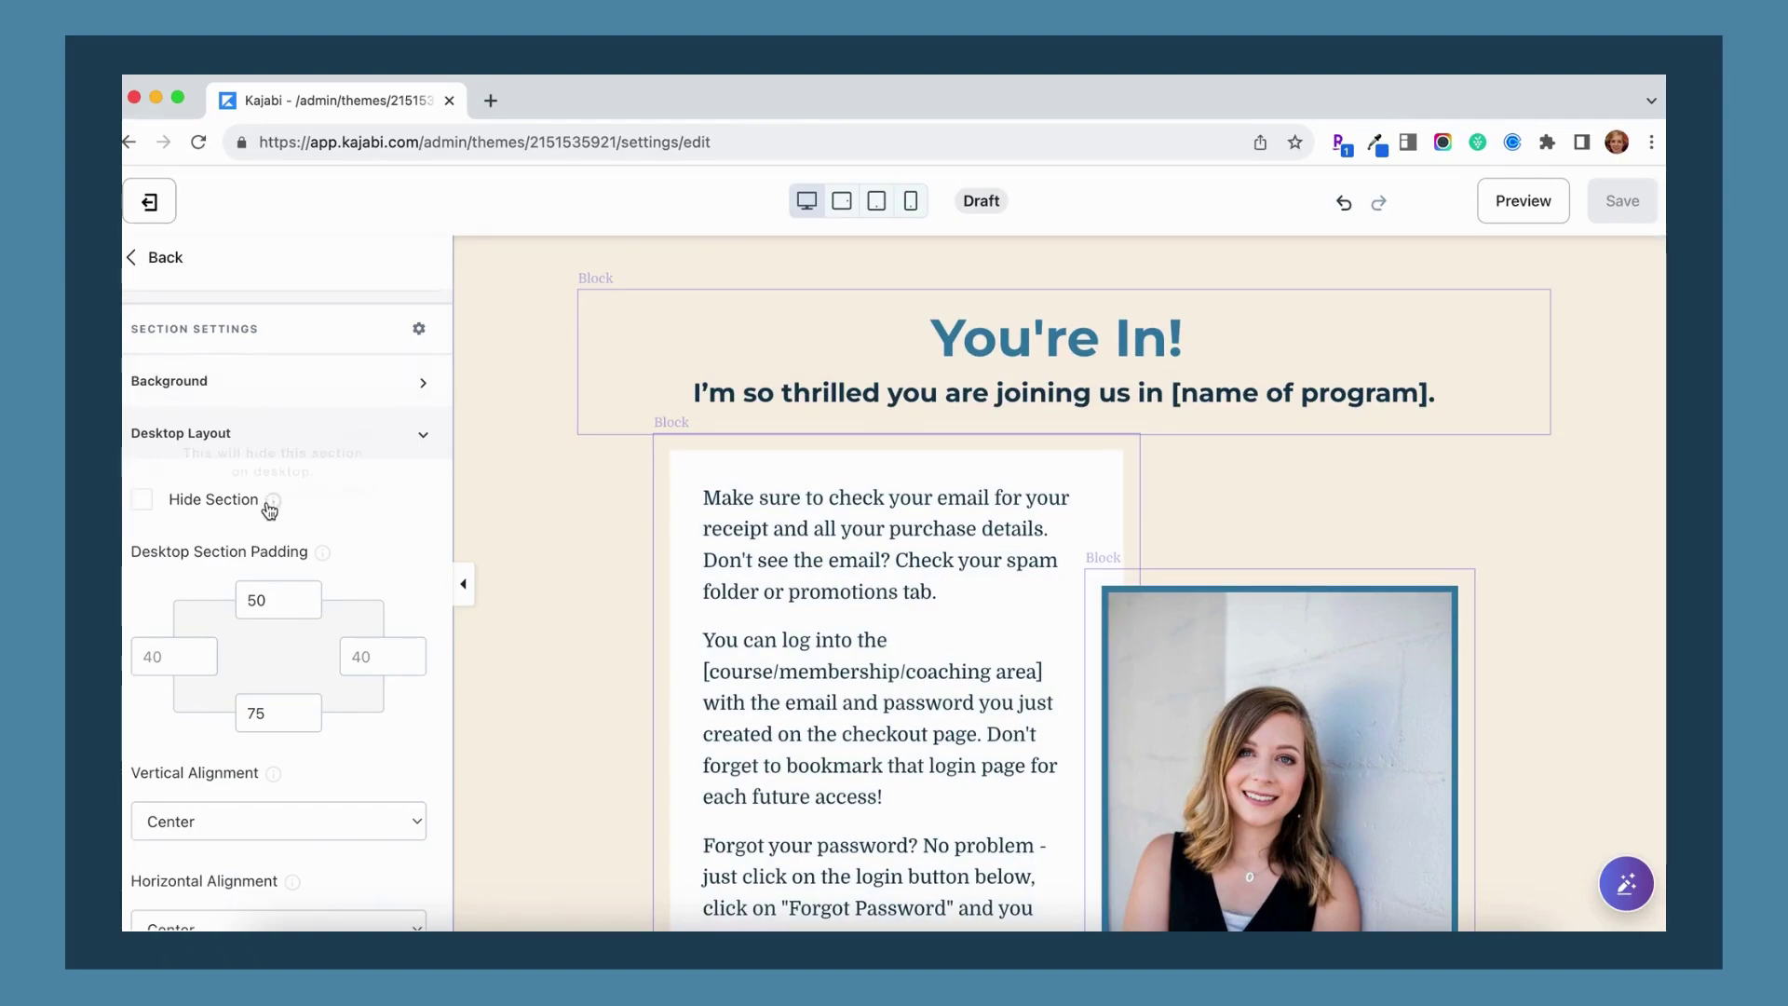
scroll(270, 507, "up", 5)
- Untick Desktop Layout Hide Section on the Text section and expand its Mobile Layout
left_click(167, 270)
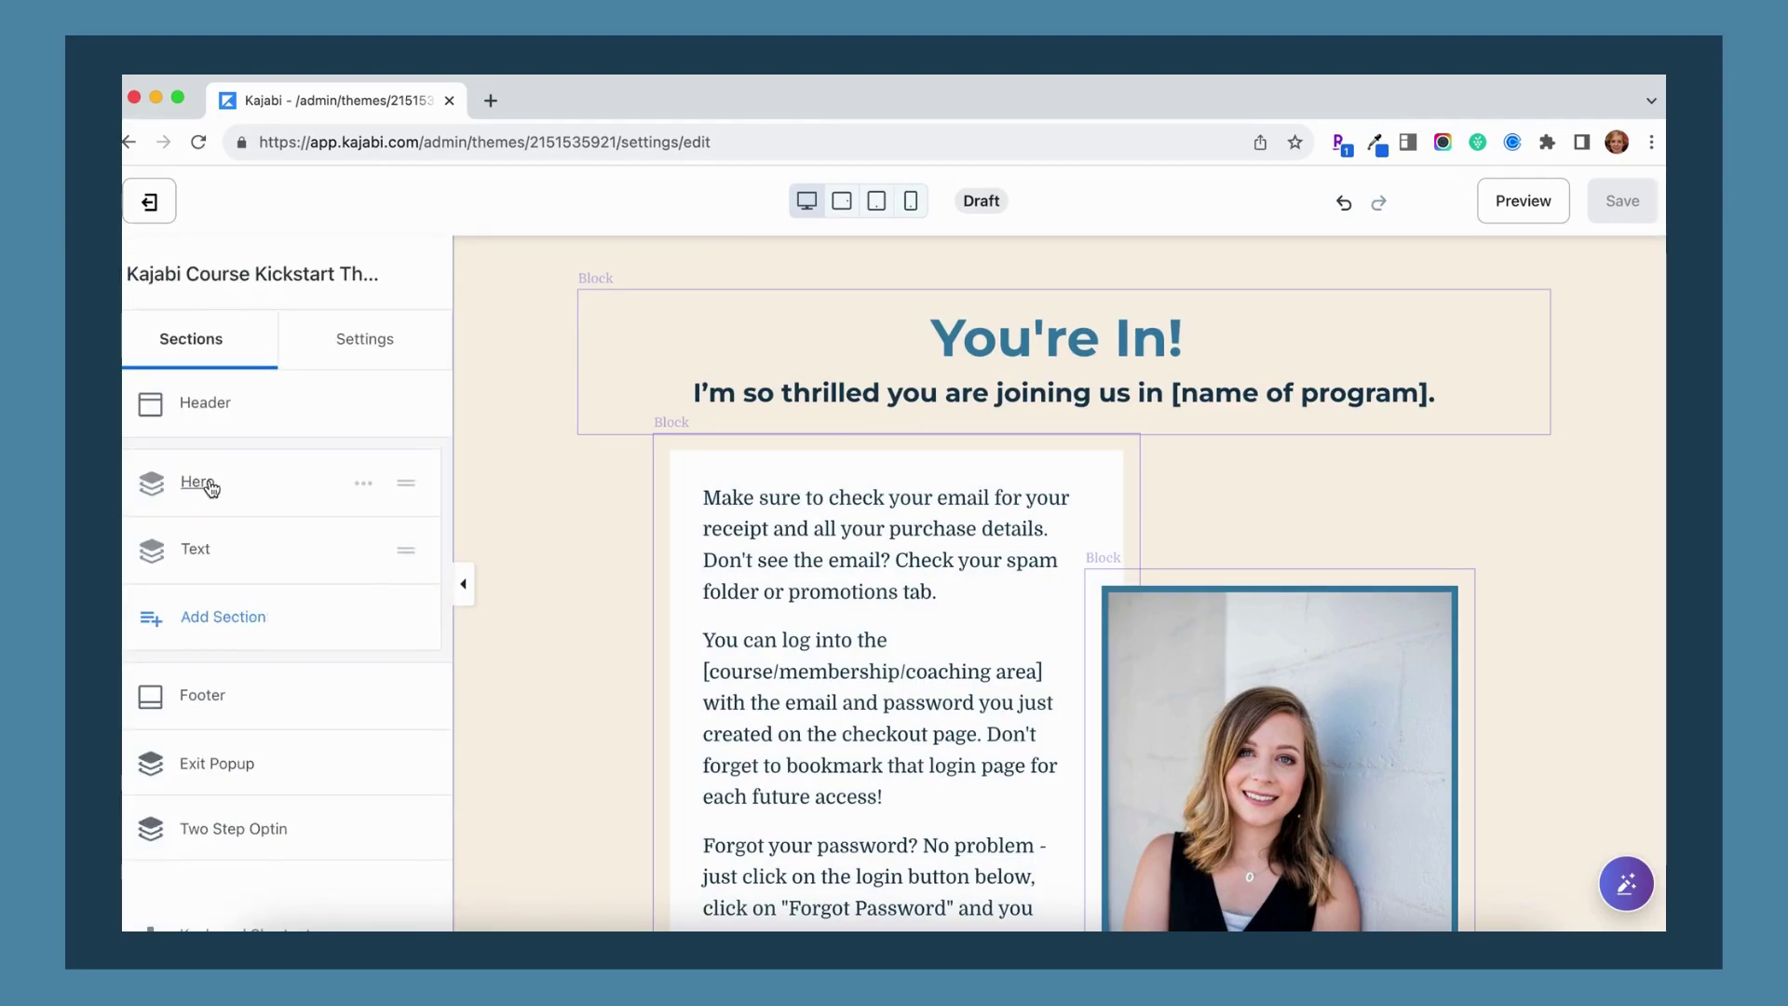
left_click(195, 551)
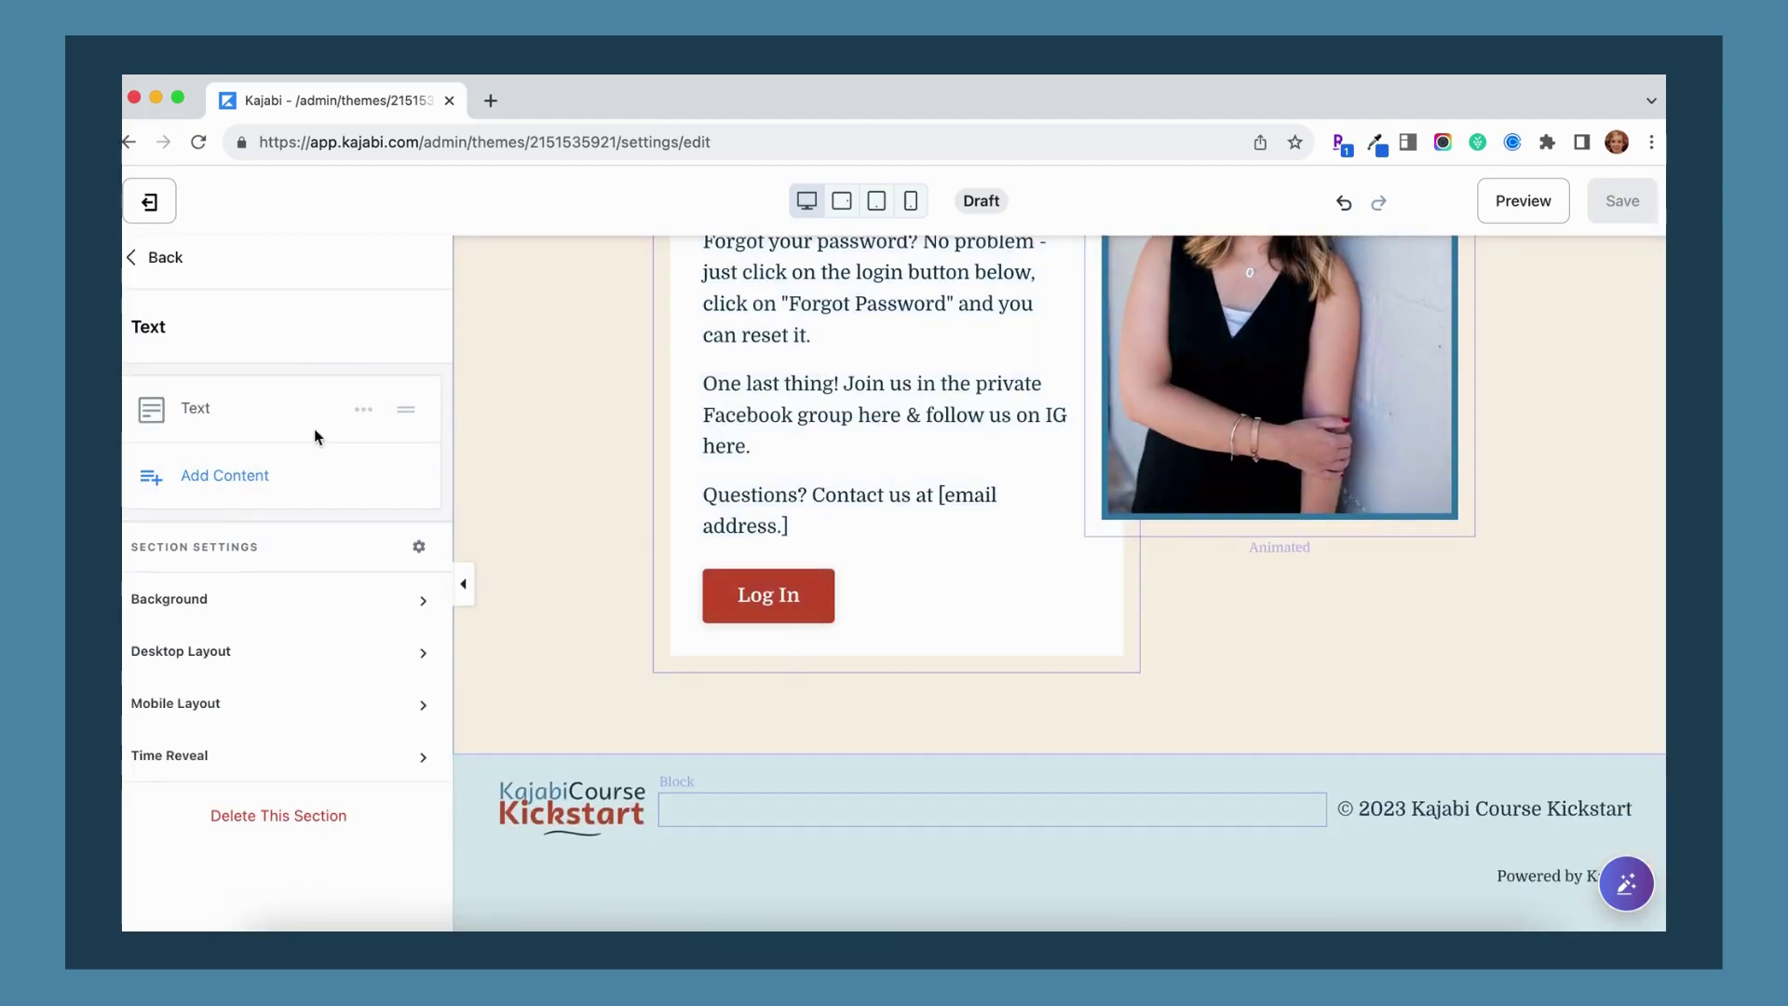
left_click(202, 651)
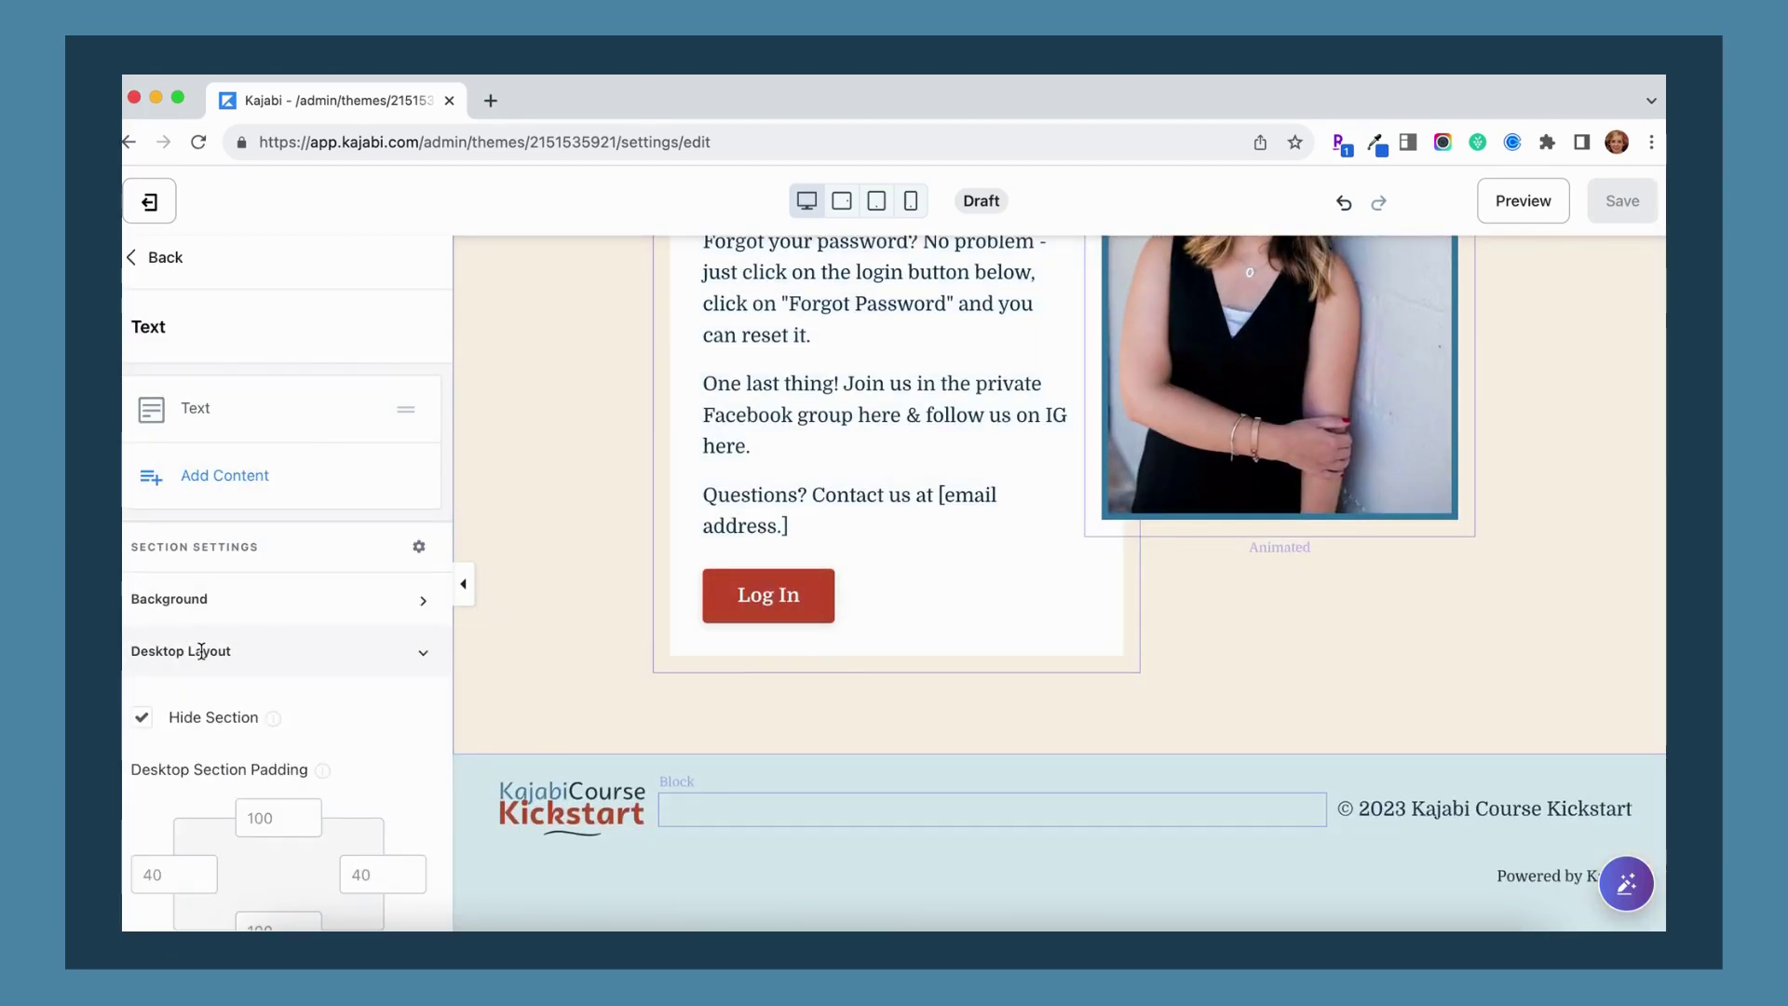
scroll(199, 654, "down", 3)
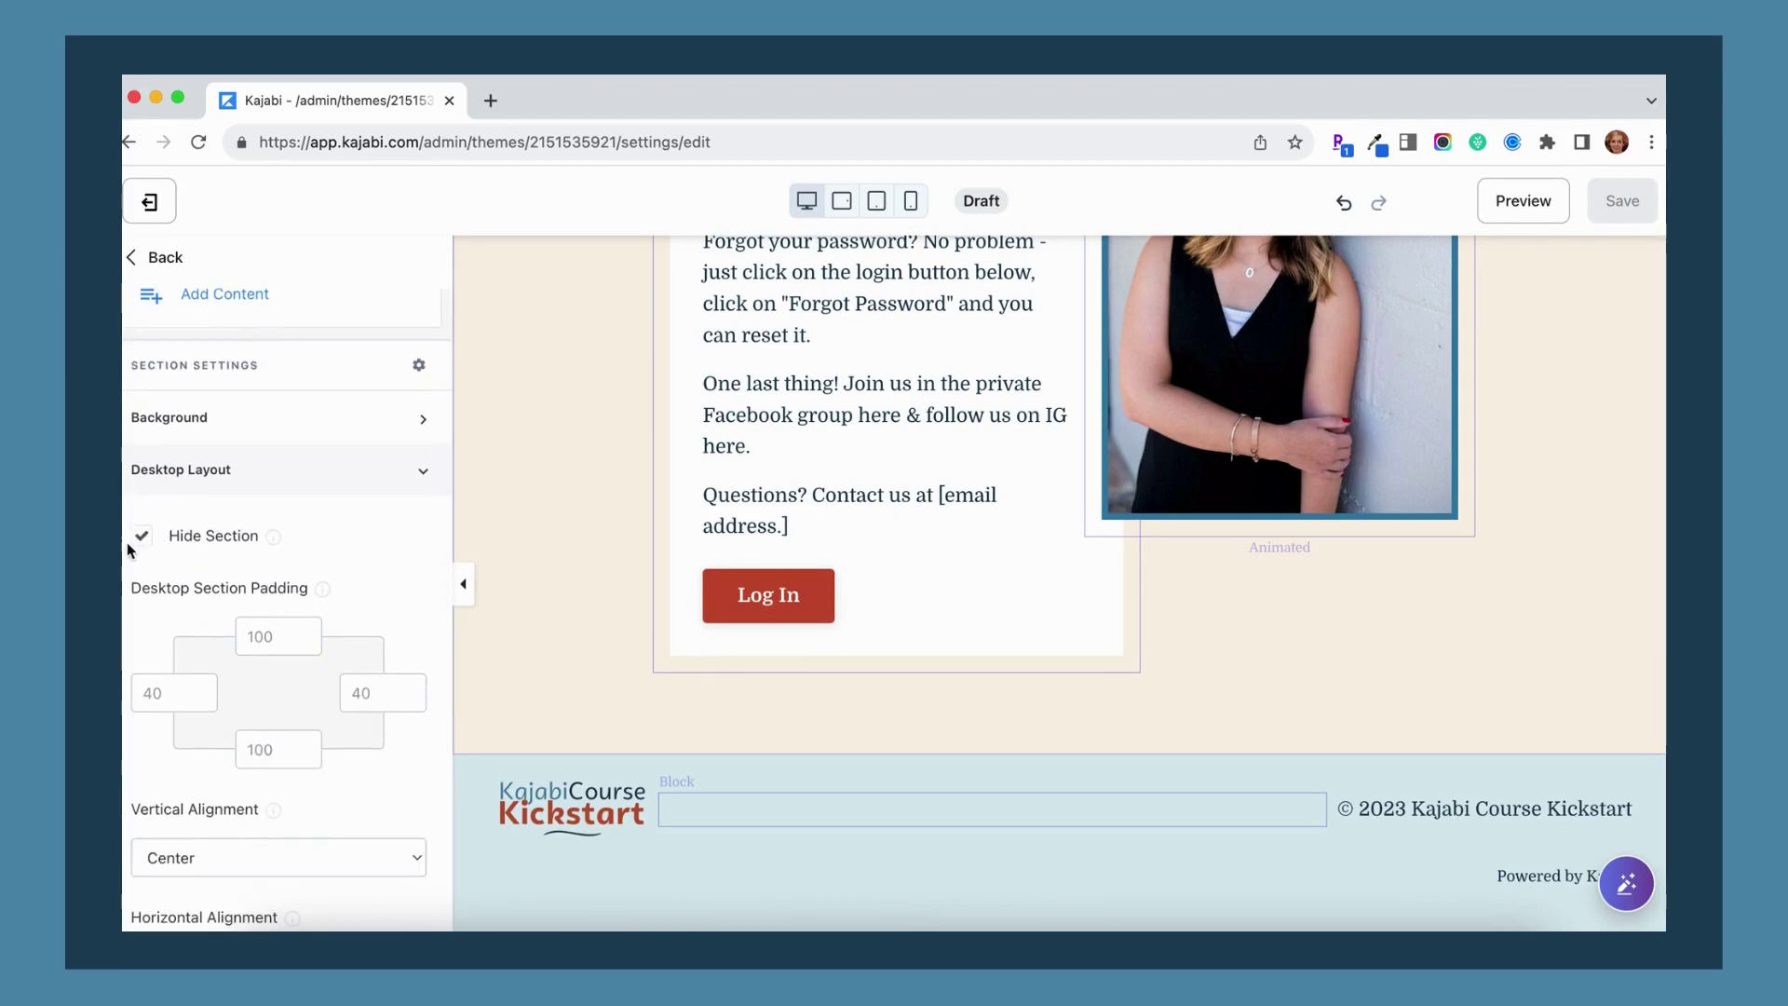
left_click(141, 544)
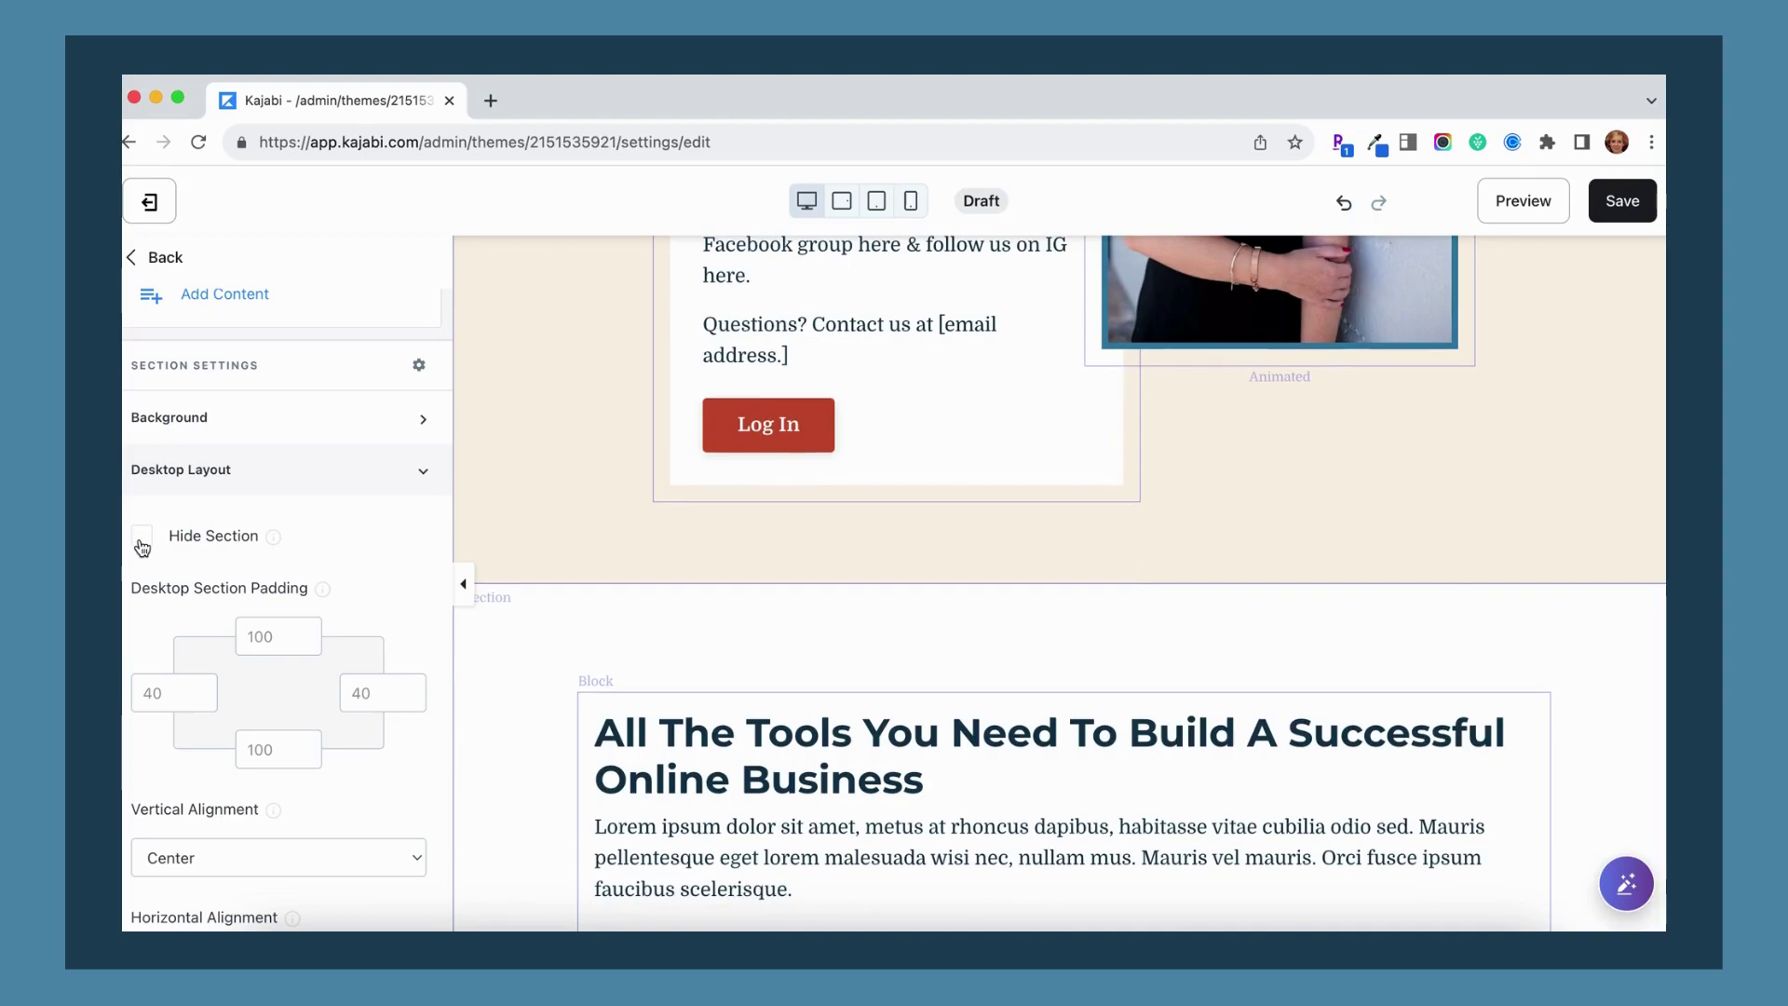
scroll(144, 546, "down", 5)
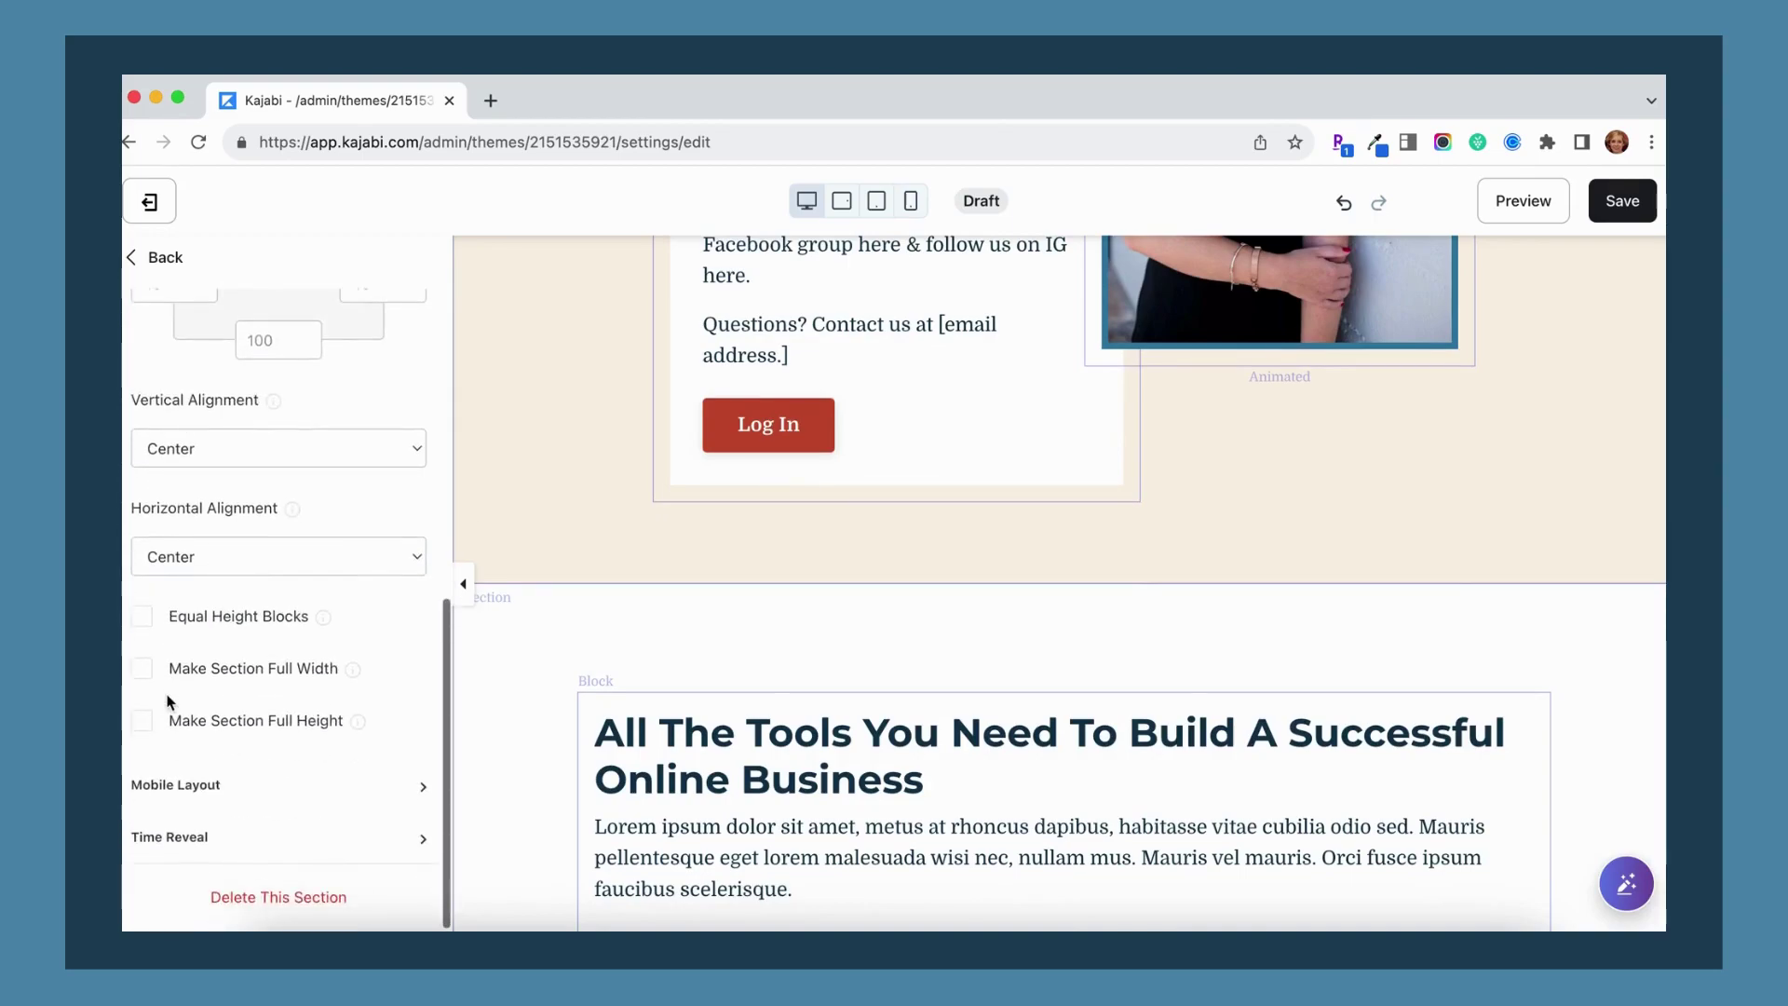
left_click(213, 780)
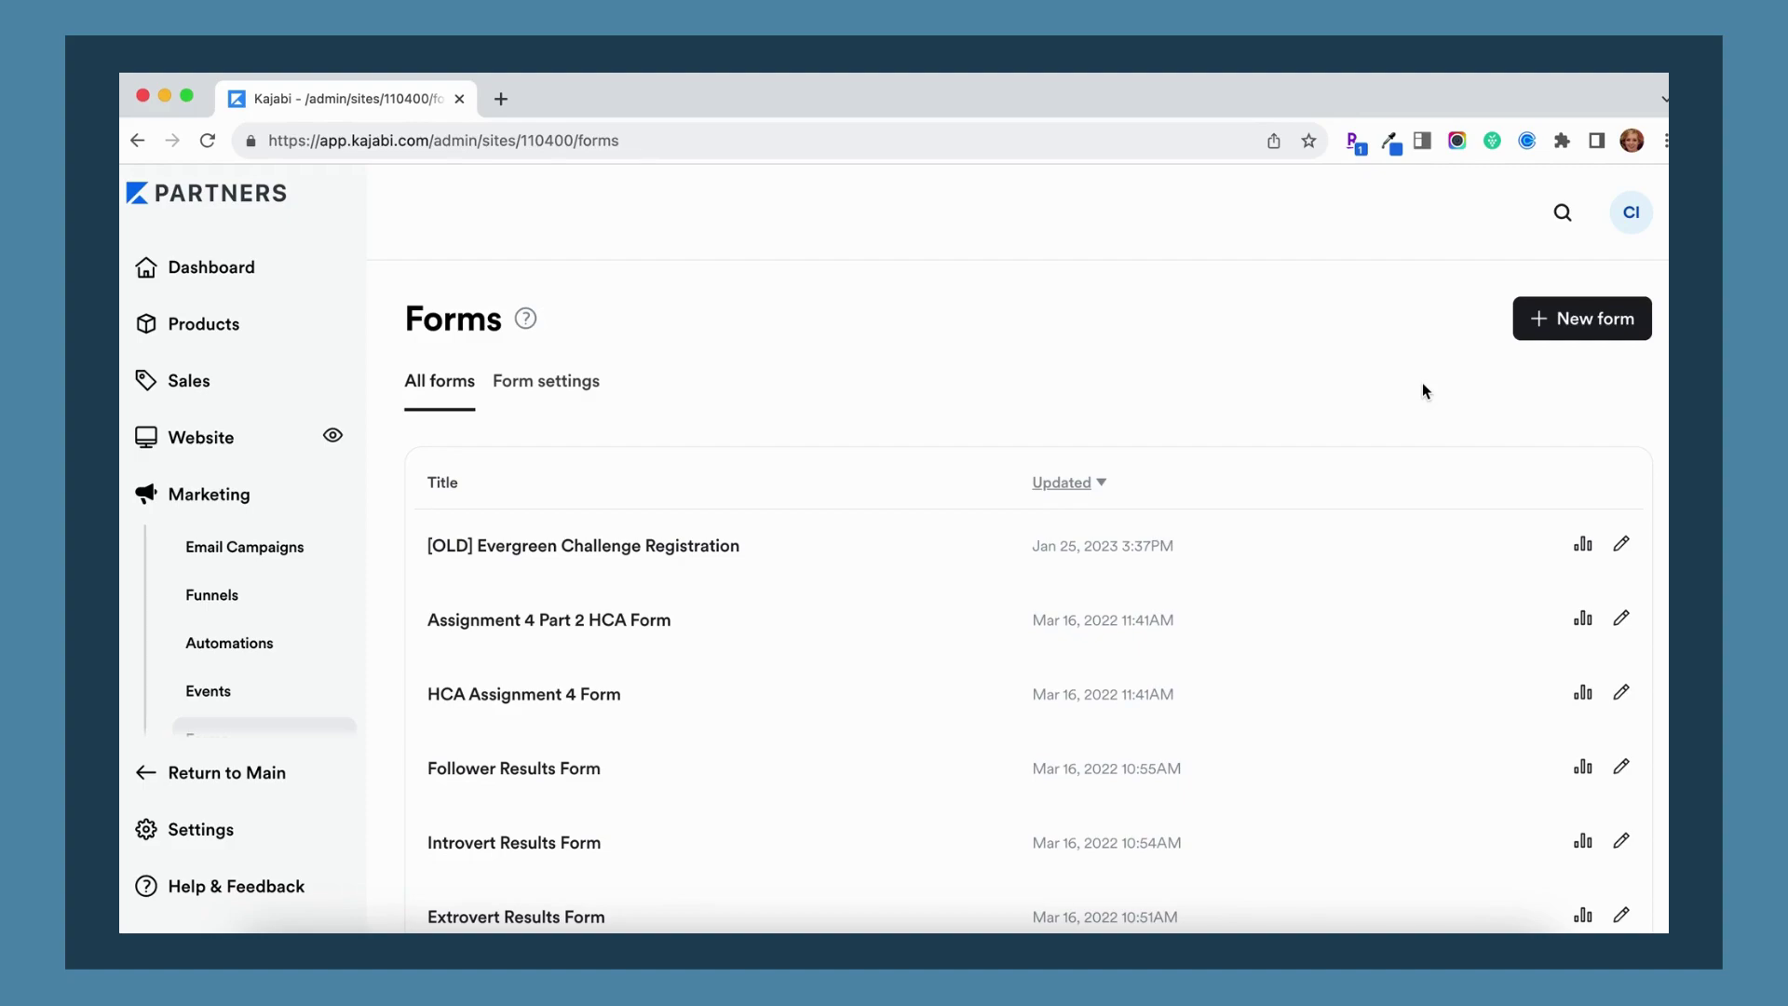
- Open Default Form and switch its opt-in from Double Opt-In back to Single Opt-In
scroll(1118, 541, "down", 5)
left_click(475, 715)
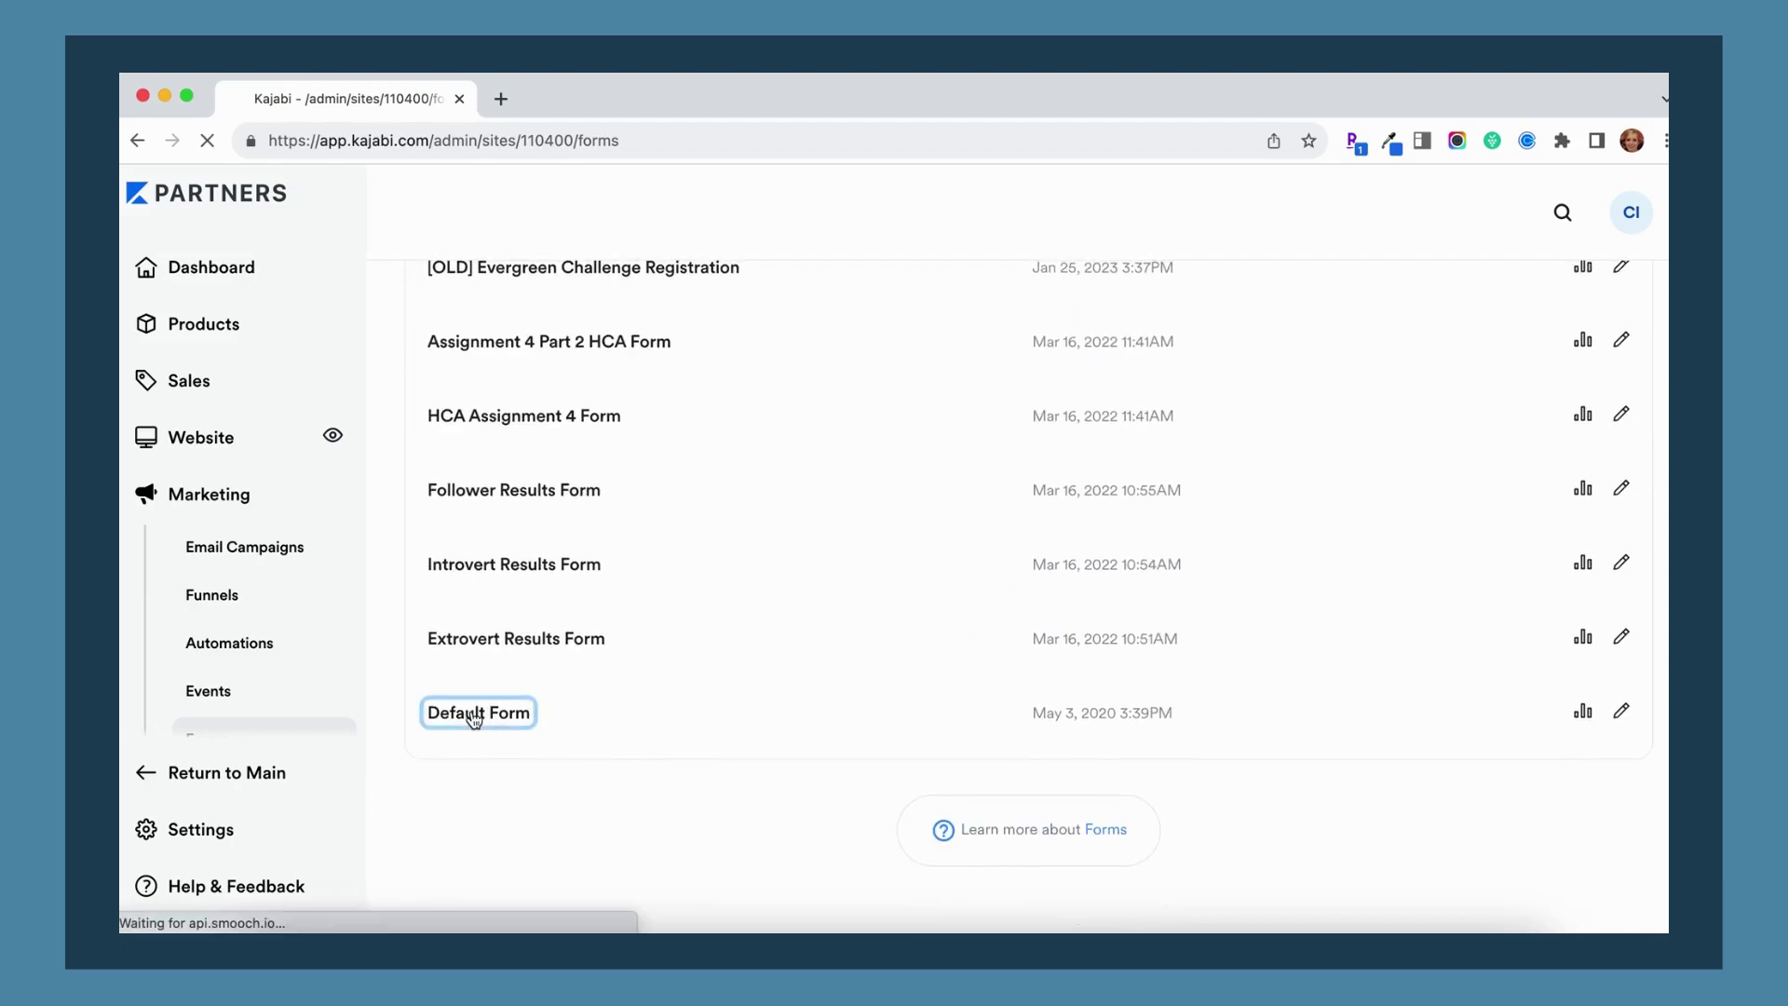
scroll(519, 606, "down", 5)
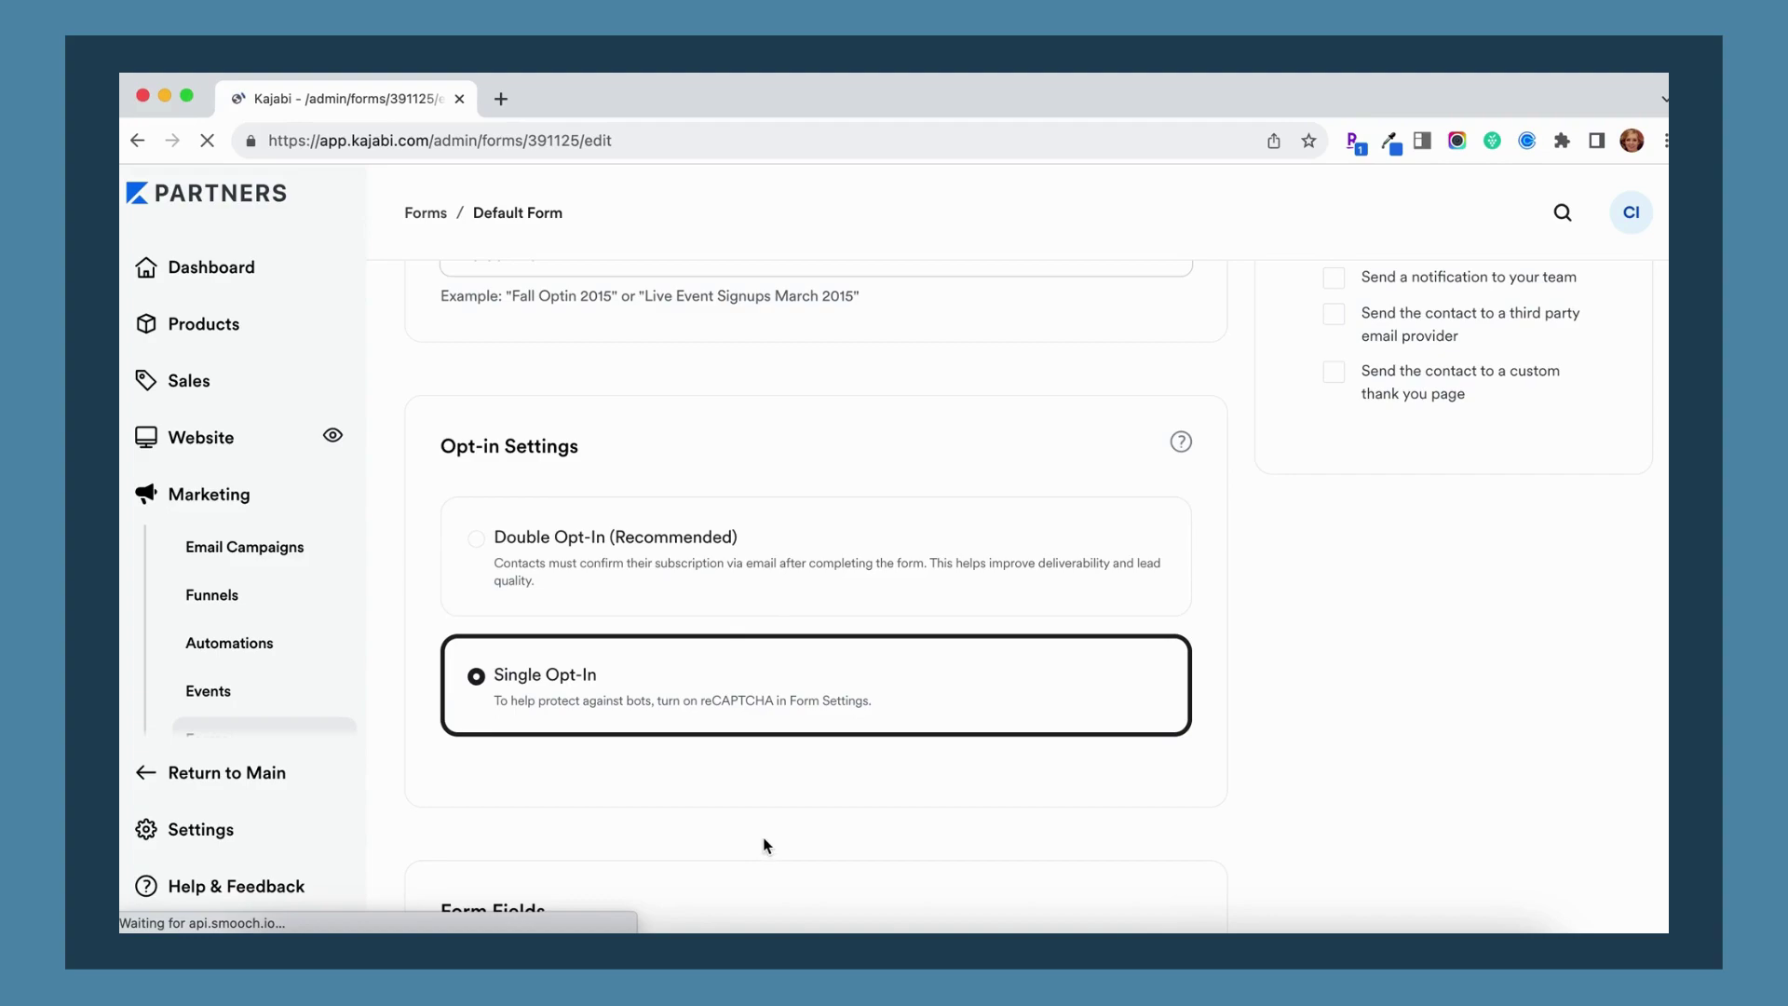
left_click(621, 546)
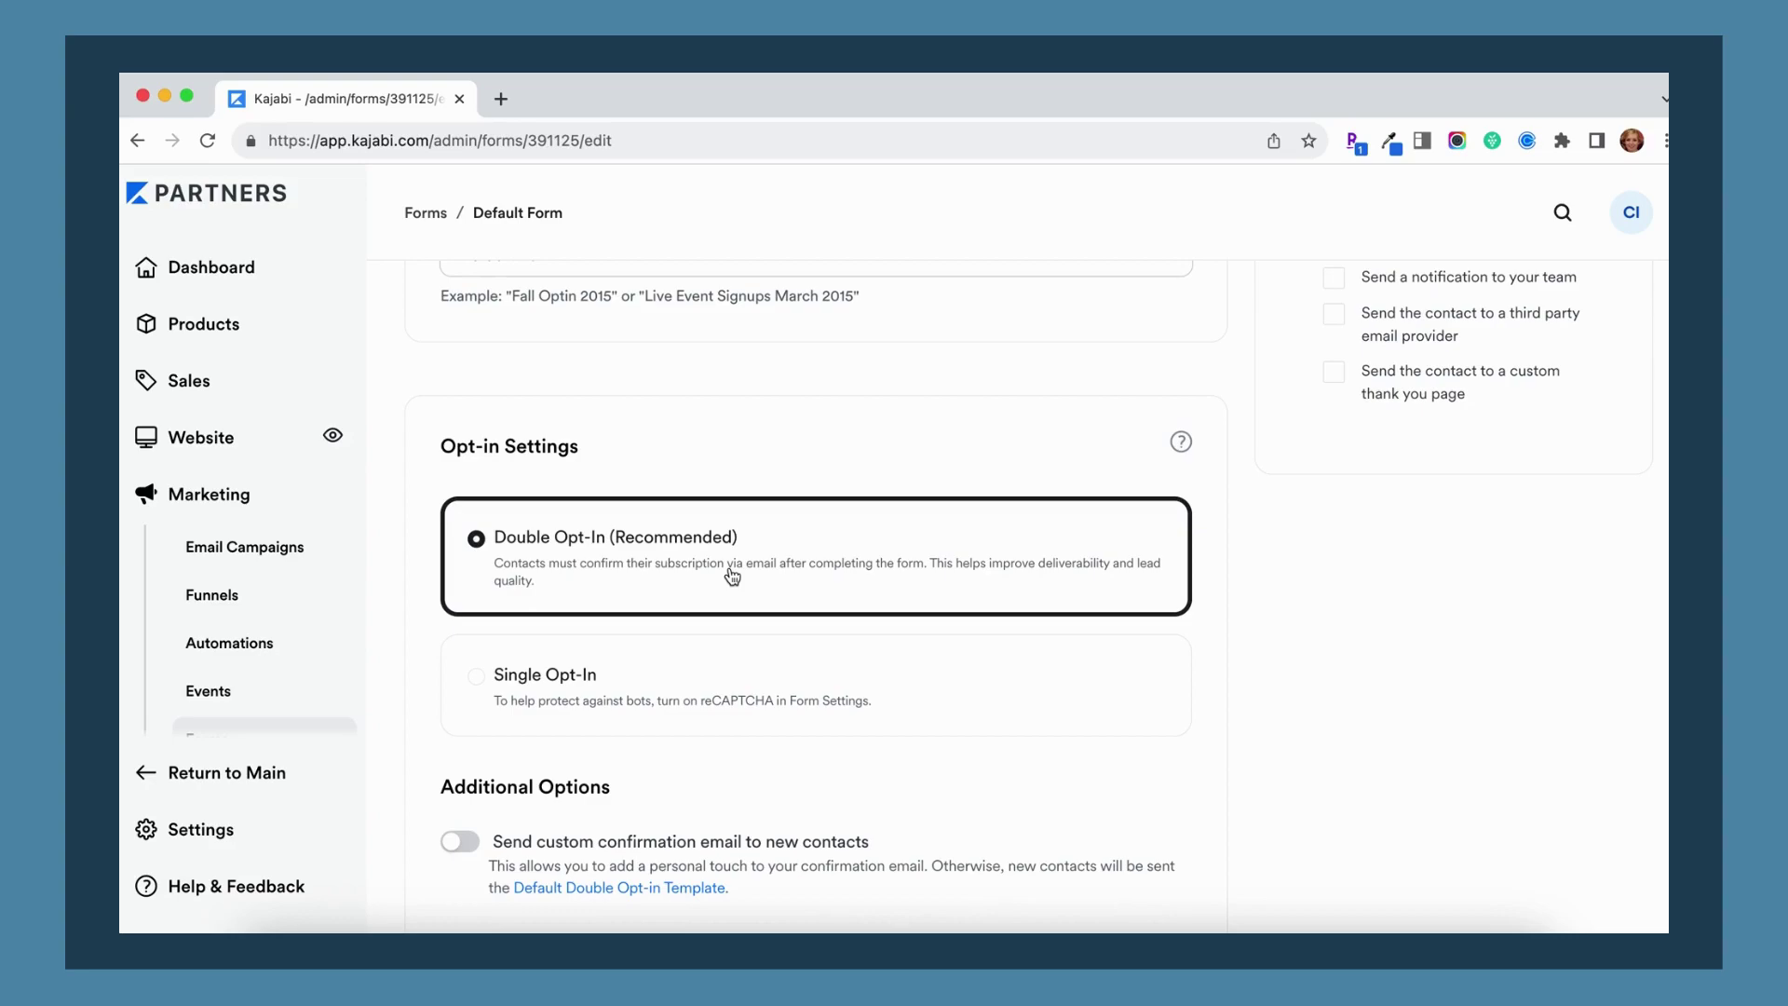
left_click(671, 719)
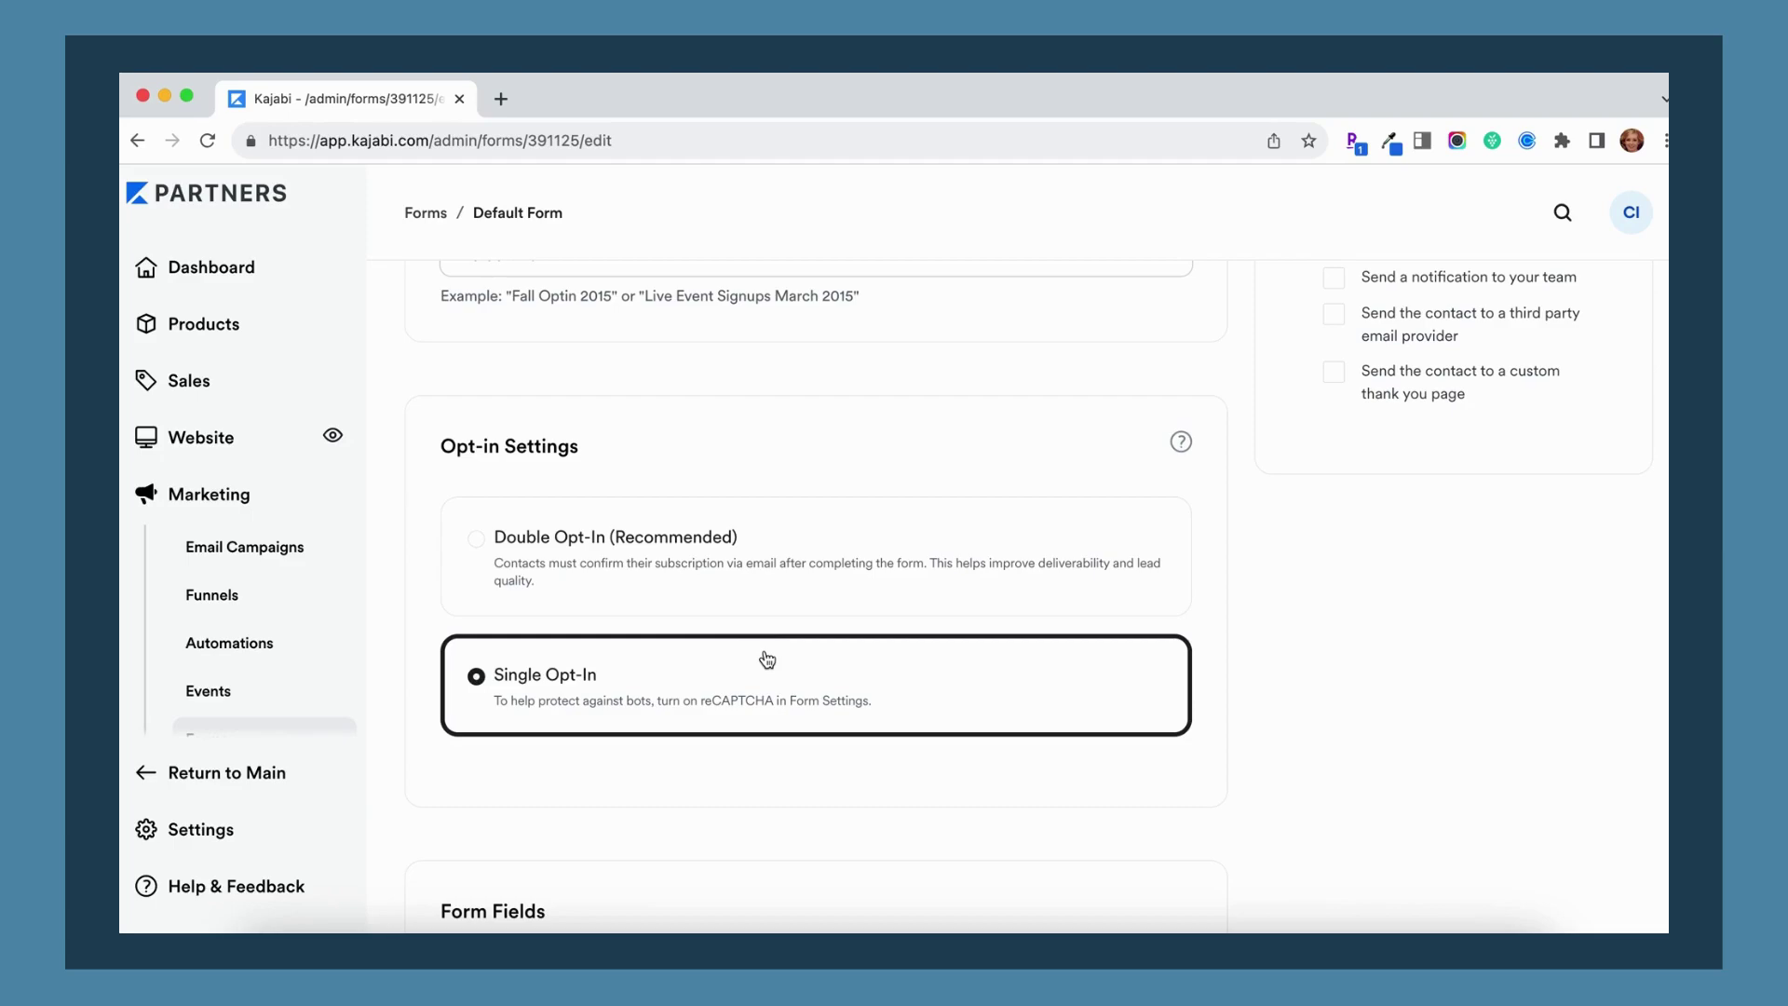
- Open the Double Opt-In template from Settings > Email Templates
scroll(295, 623, "down", 2)
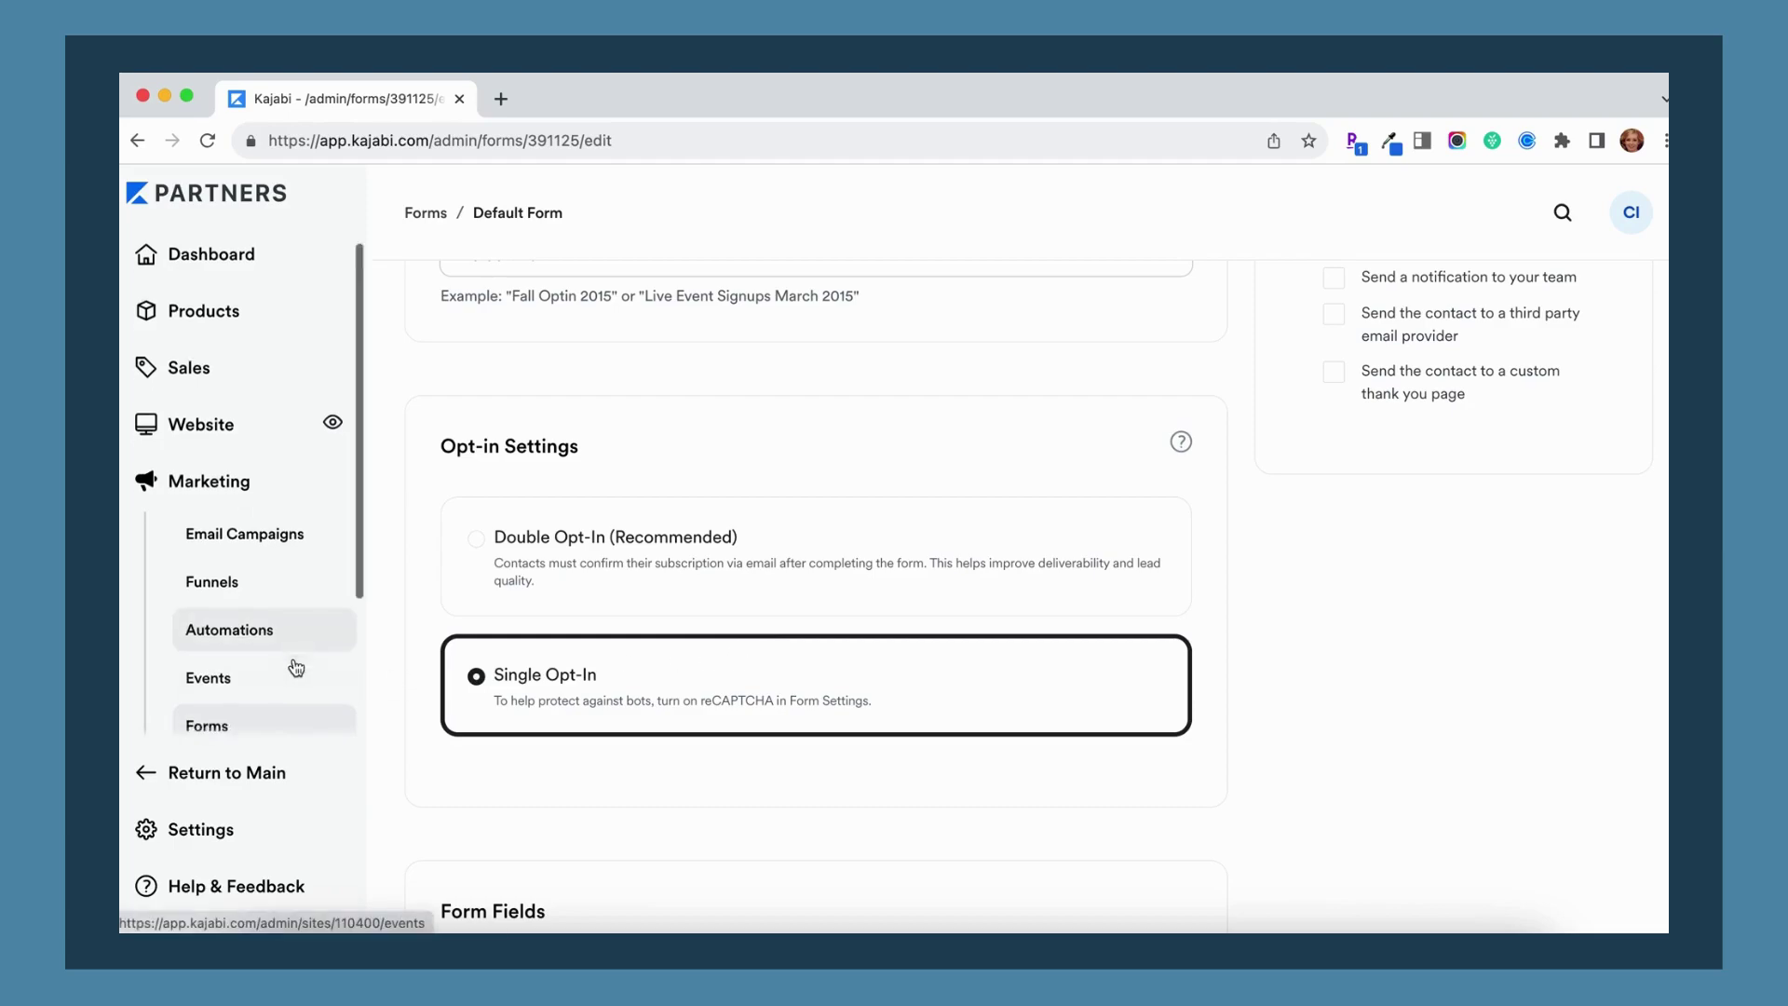
left_click(234, 835)
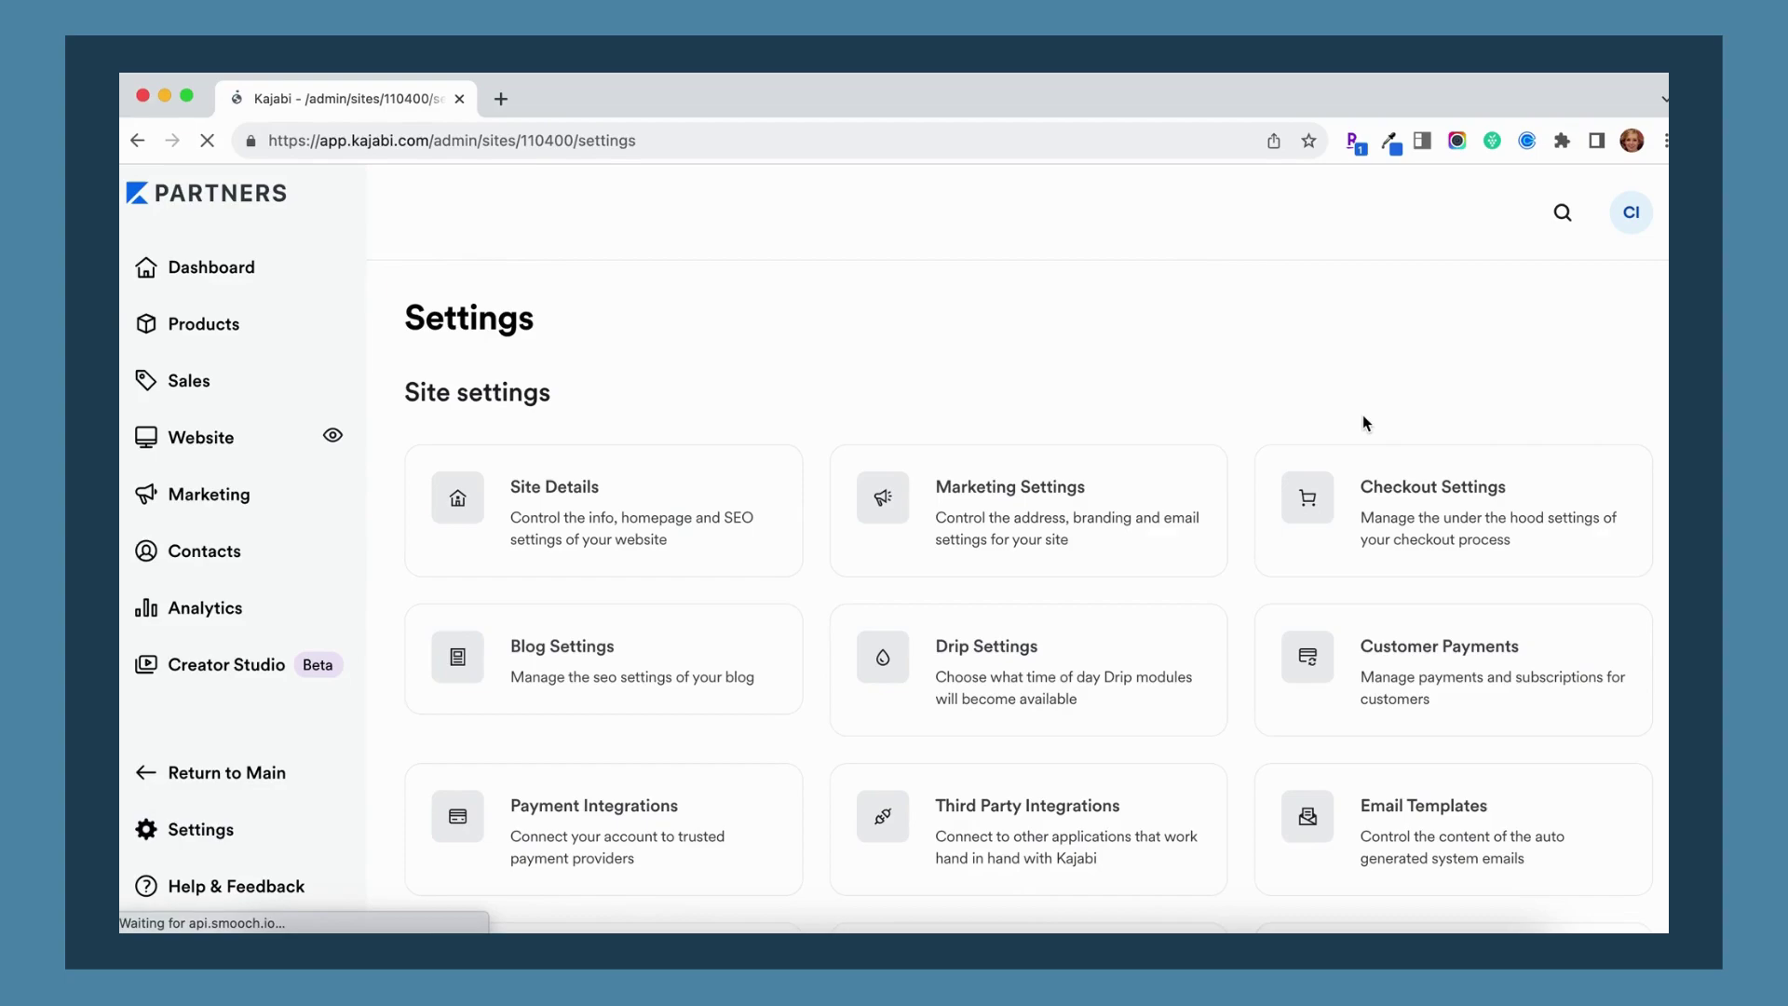
scroll(1364, 424, "down", 3)
left_click(1414, 586)
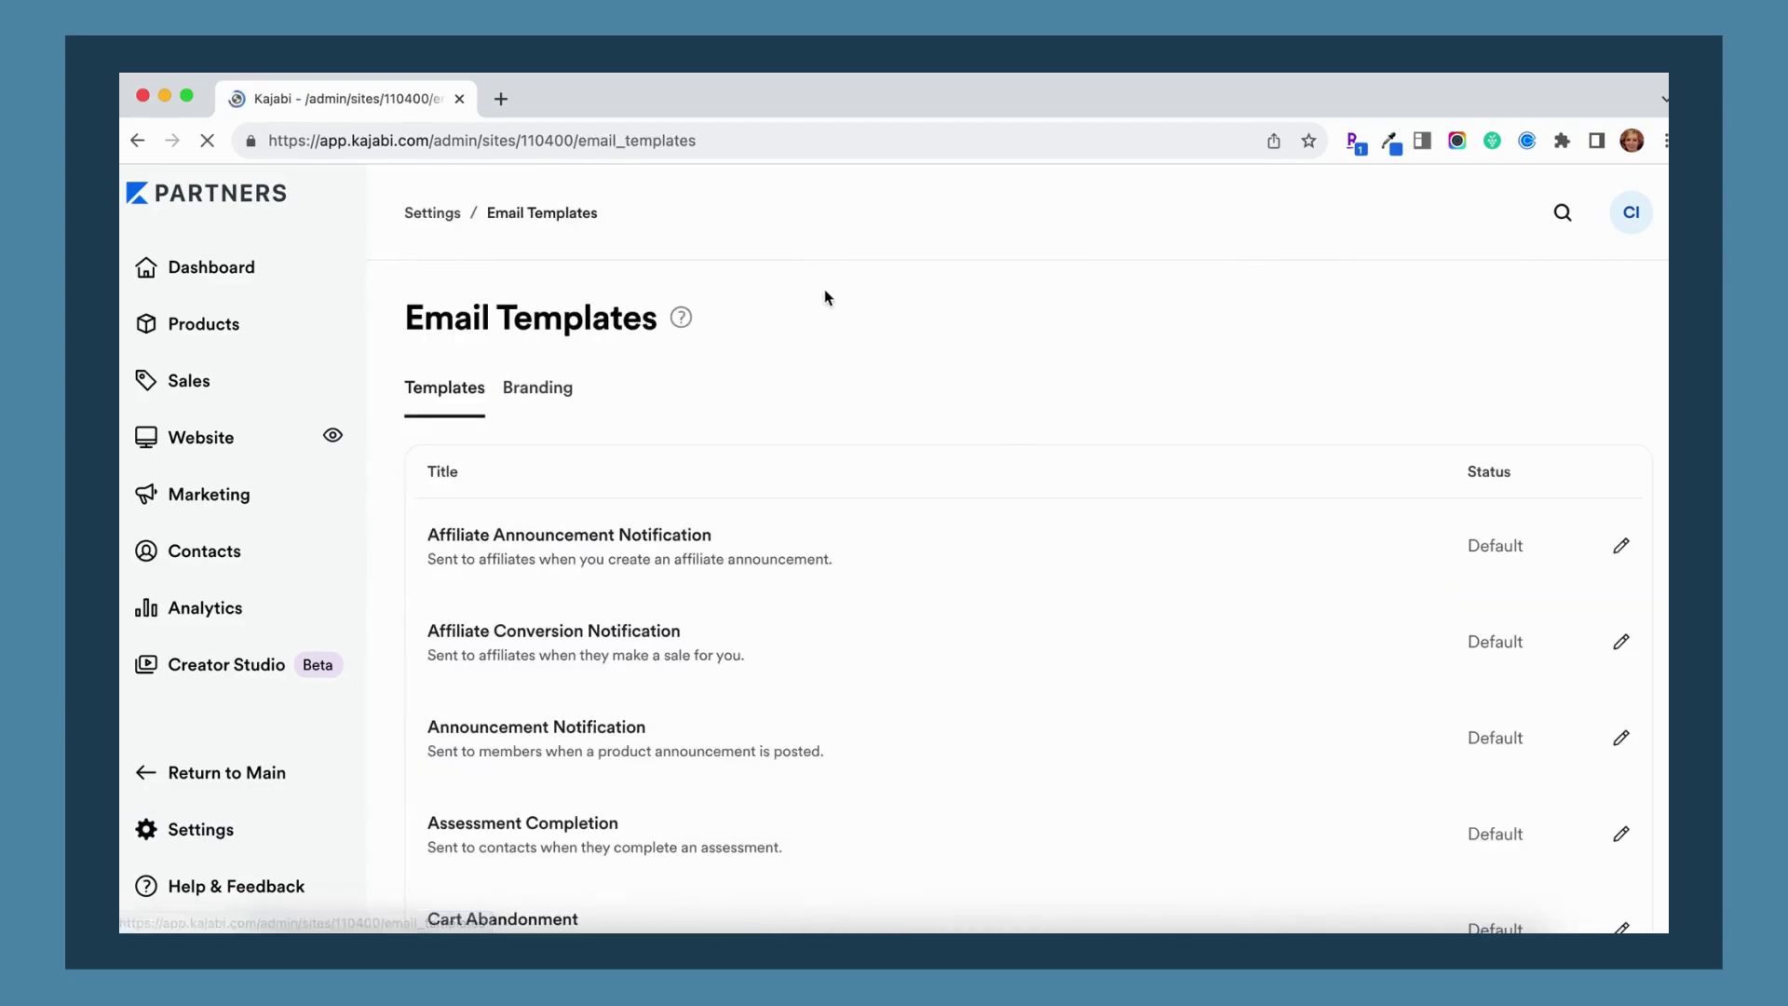
scroll(634, 619, "down", 5)
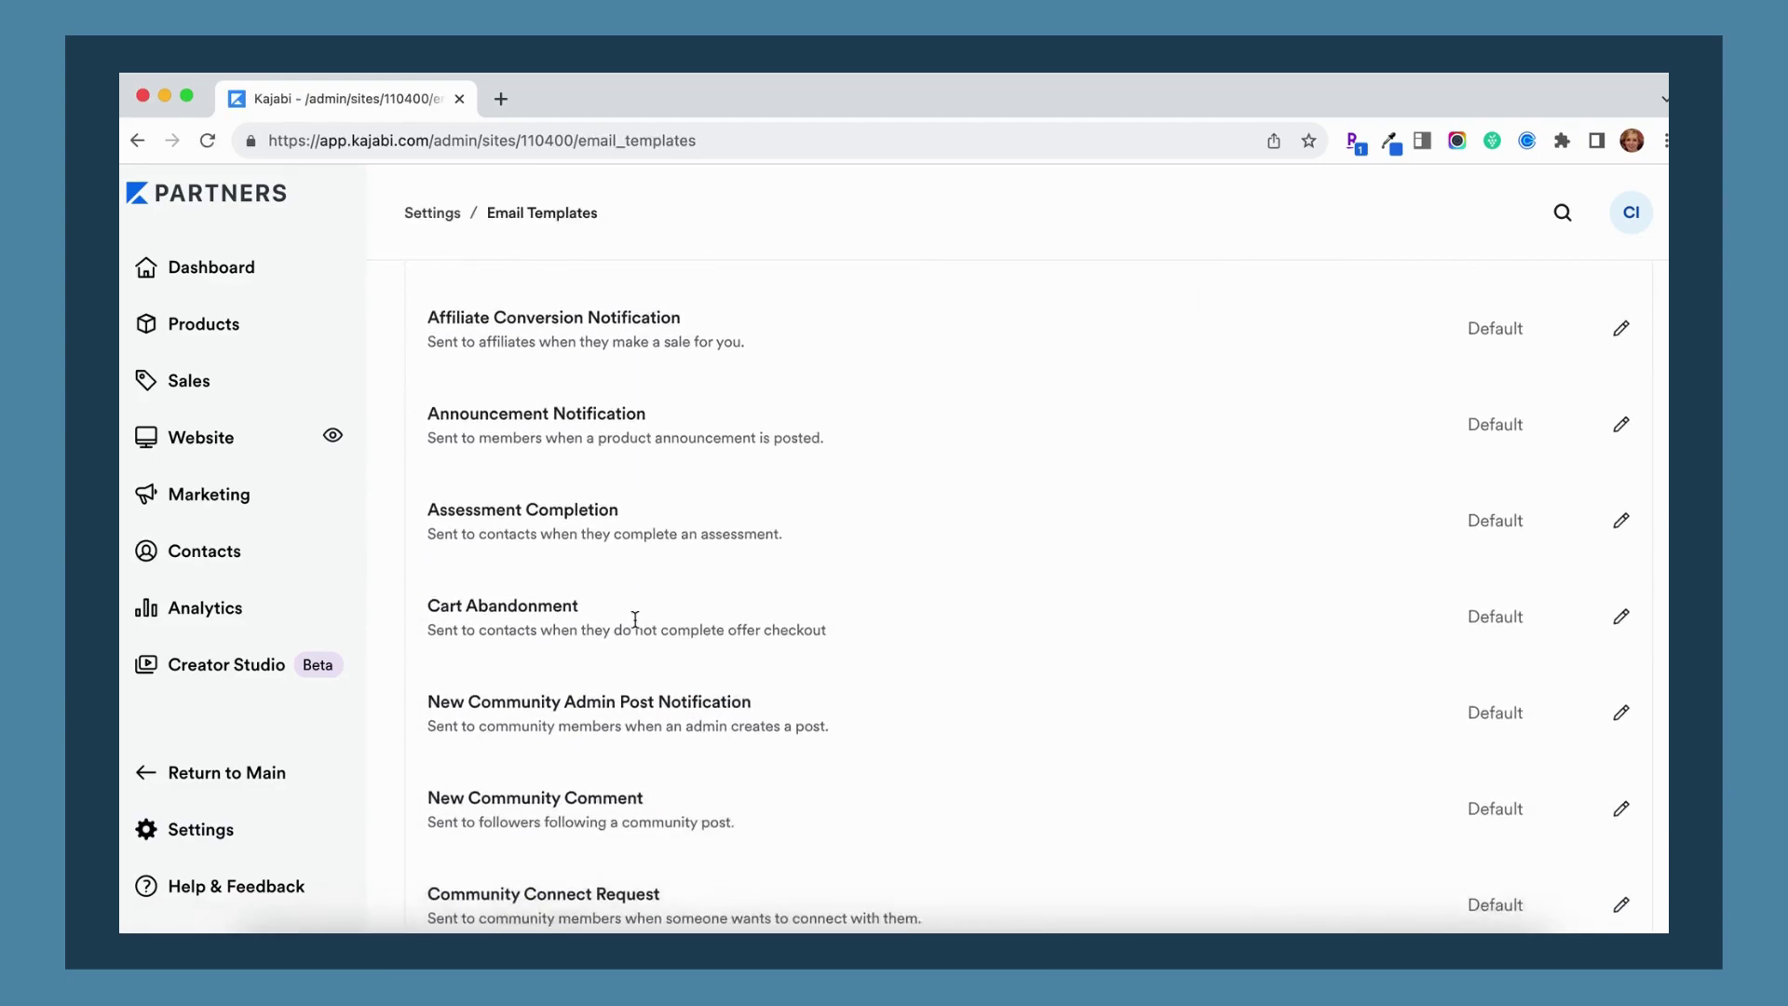
scroll(634, 619, "down", 5)
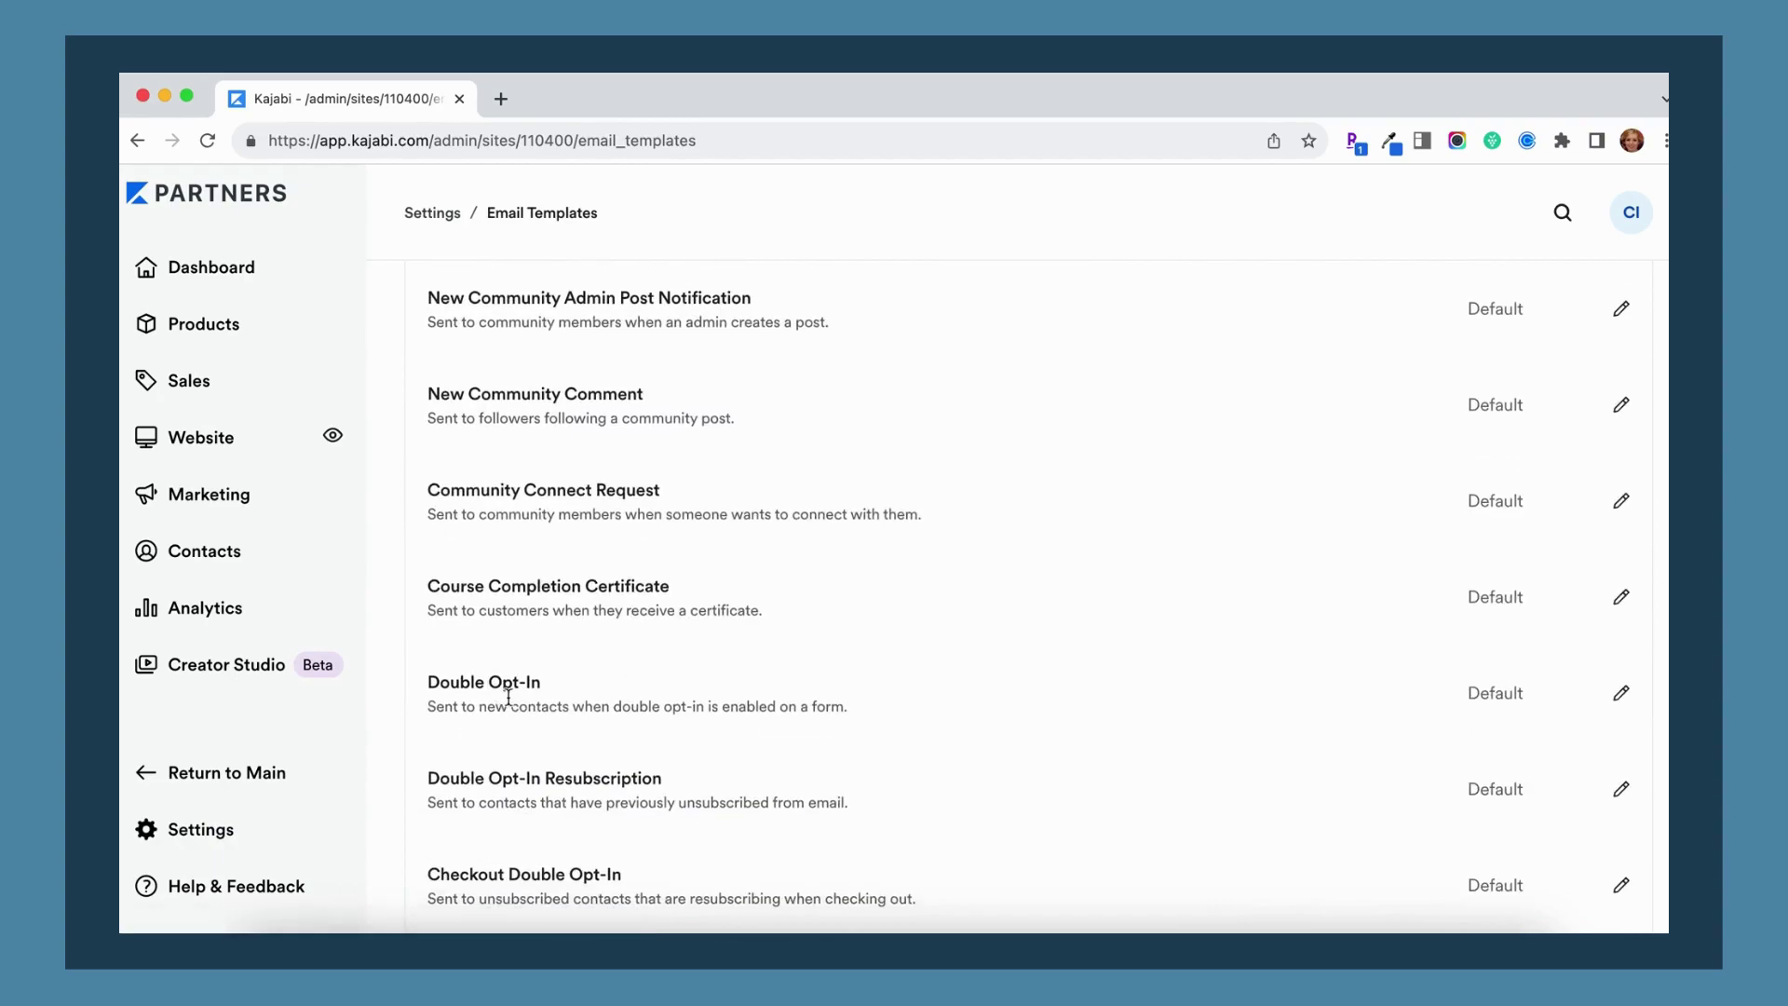
left_click(479, 686)
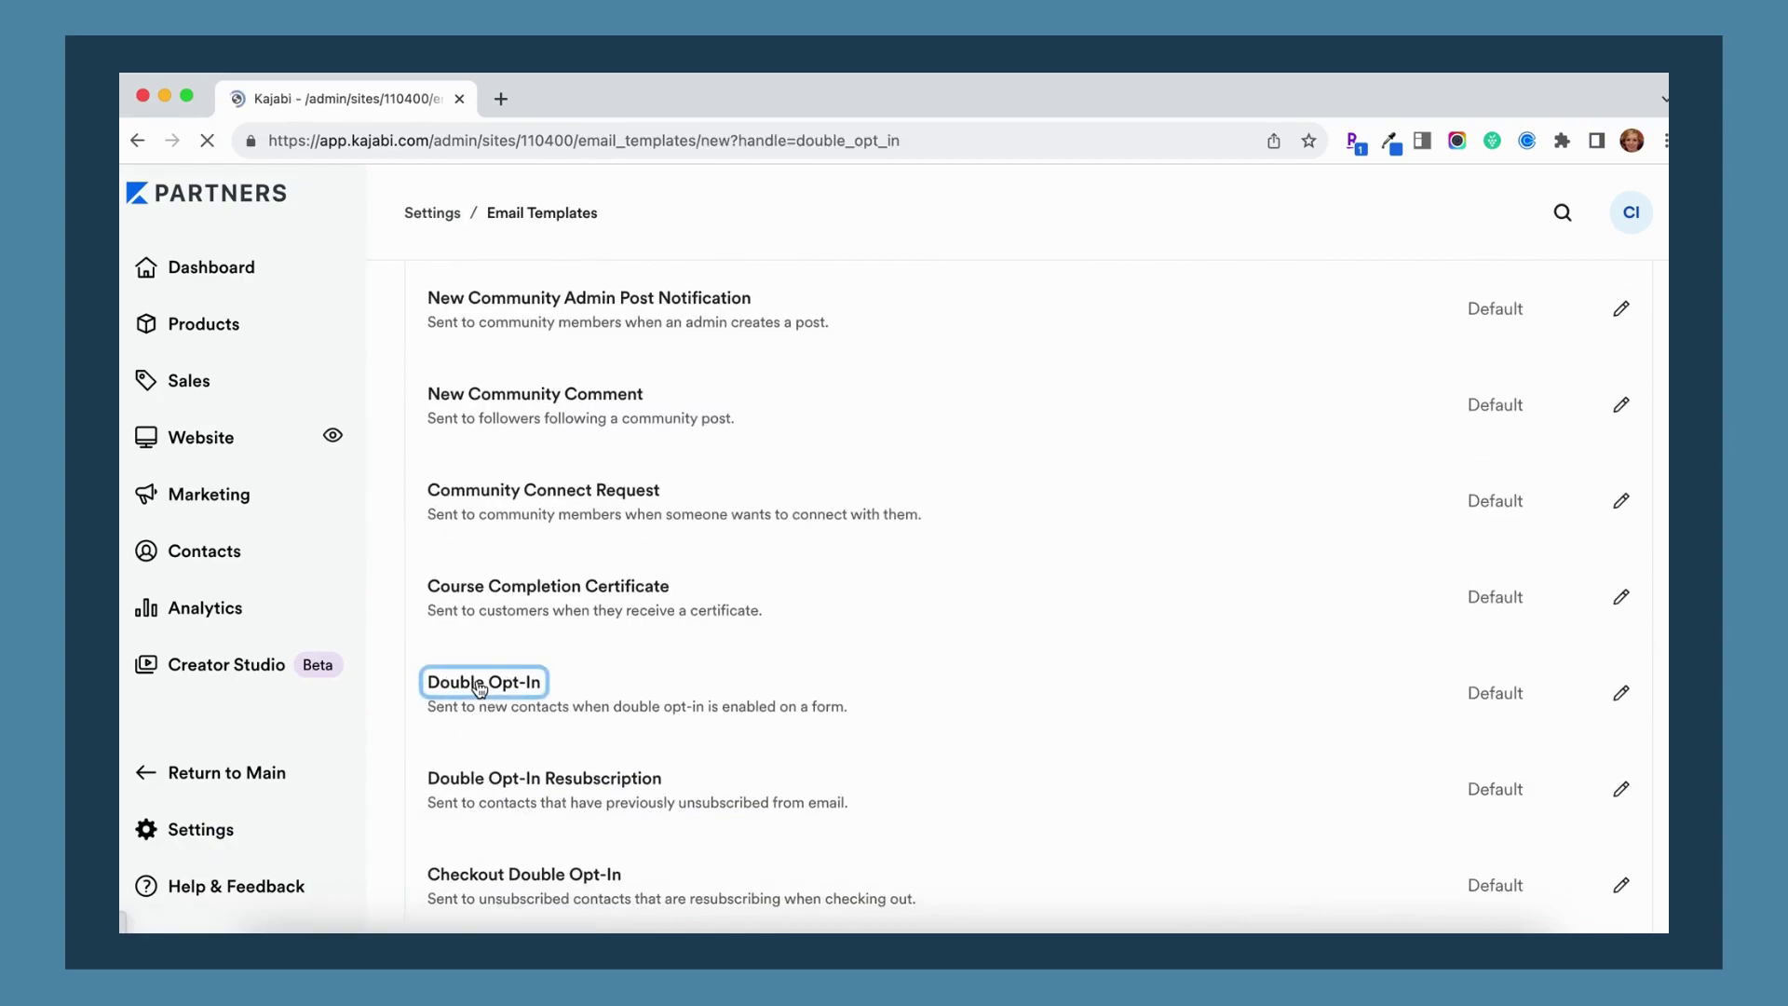
- Scroll through the Double Opt-In email's subject and confirmation message
scroll(631, 587, "down", 2)
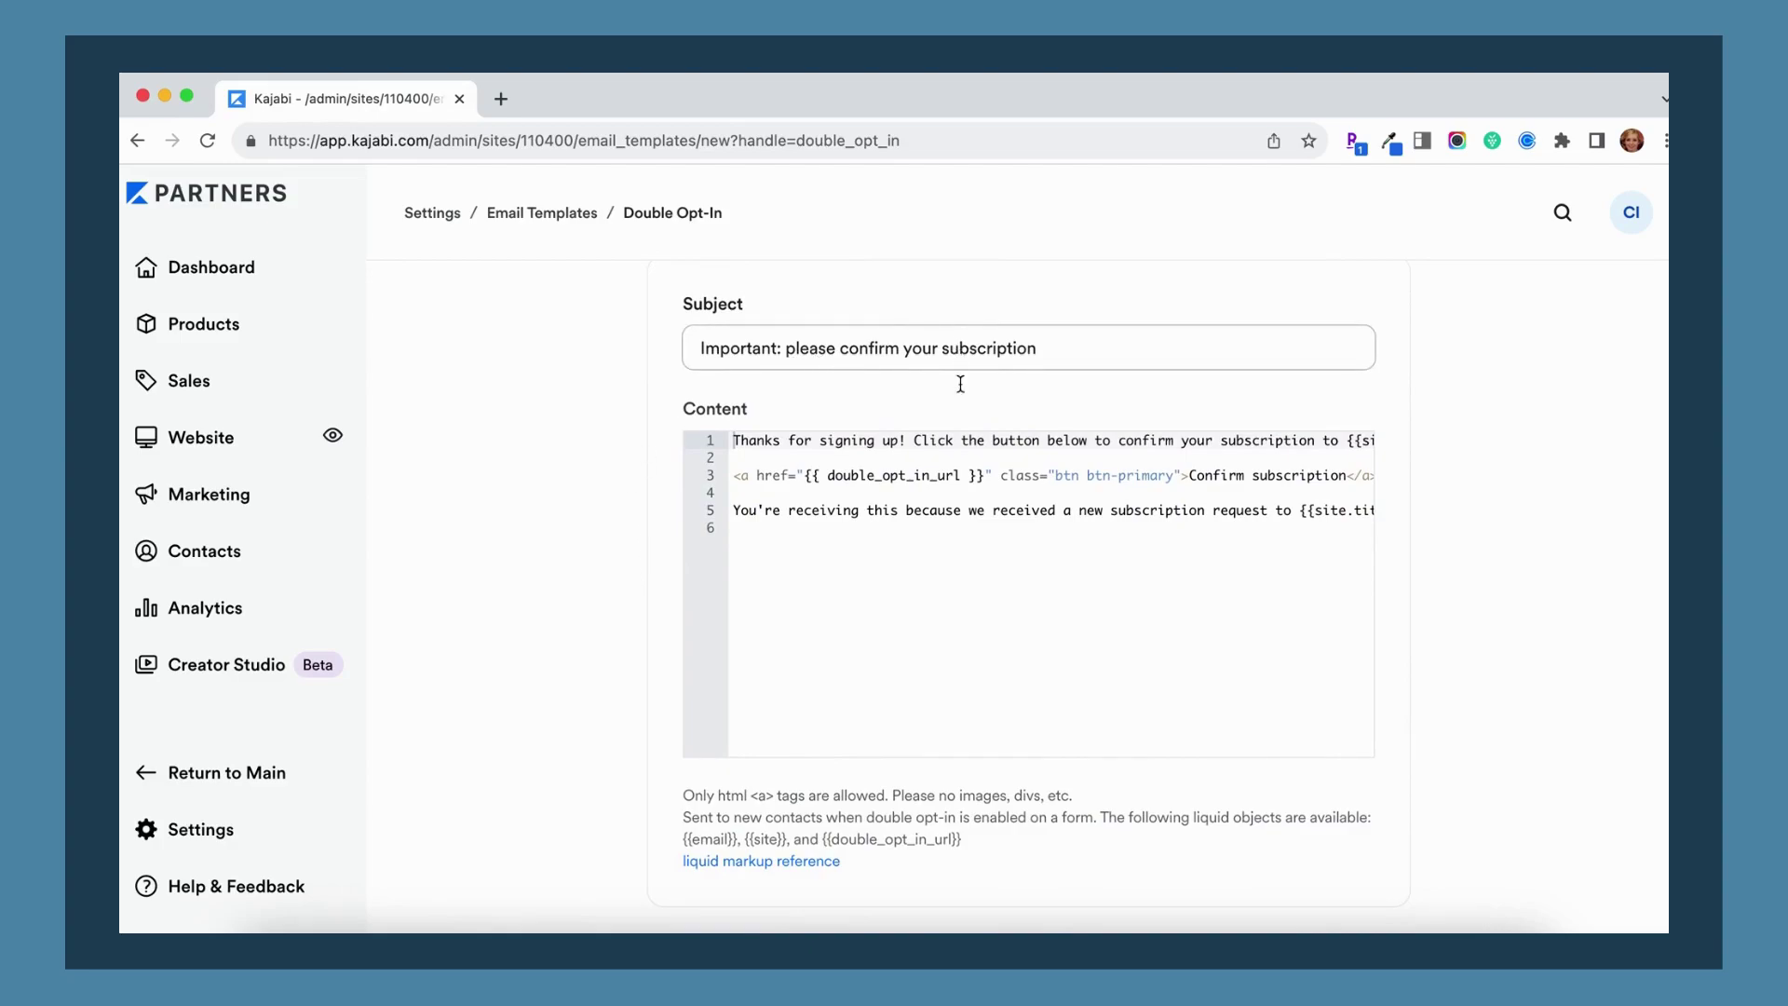
scroll(960, 384, "up", 1)
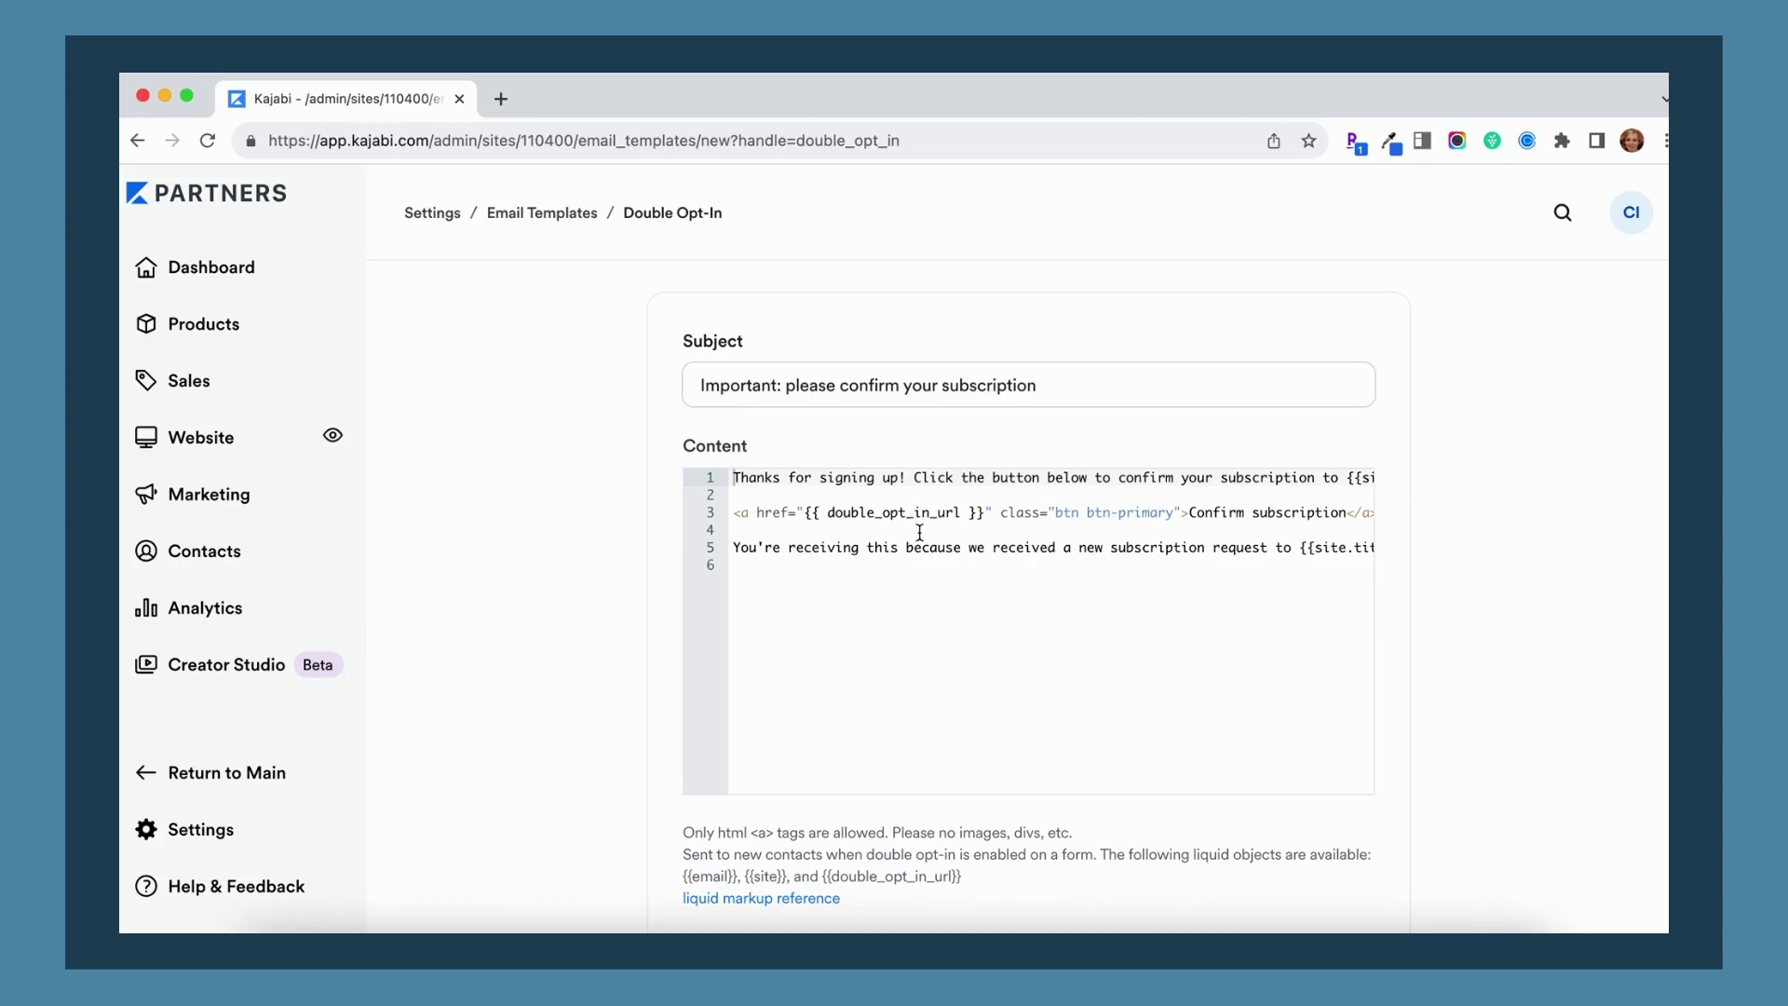
scroll(919, 532, "up", 2)
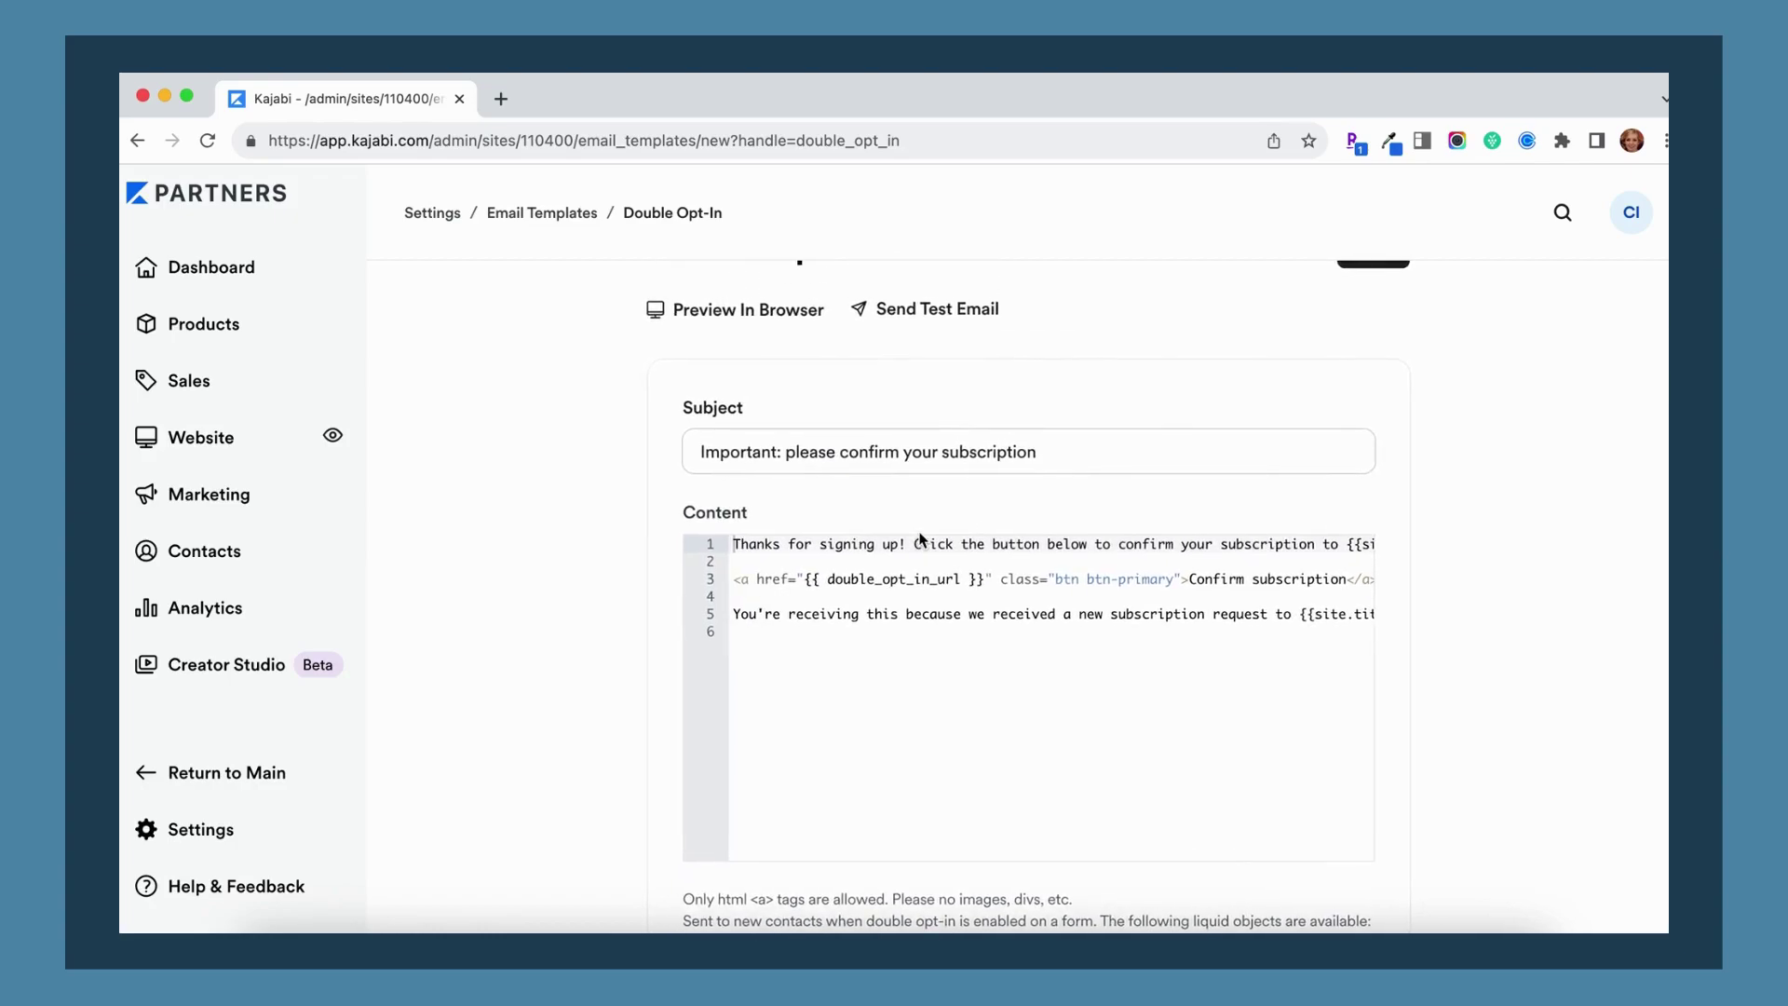
scroll(782, 567, "up", 1)
scroll(783, 566, "right", 1)
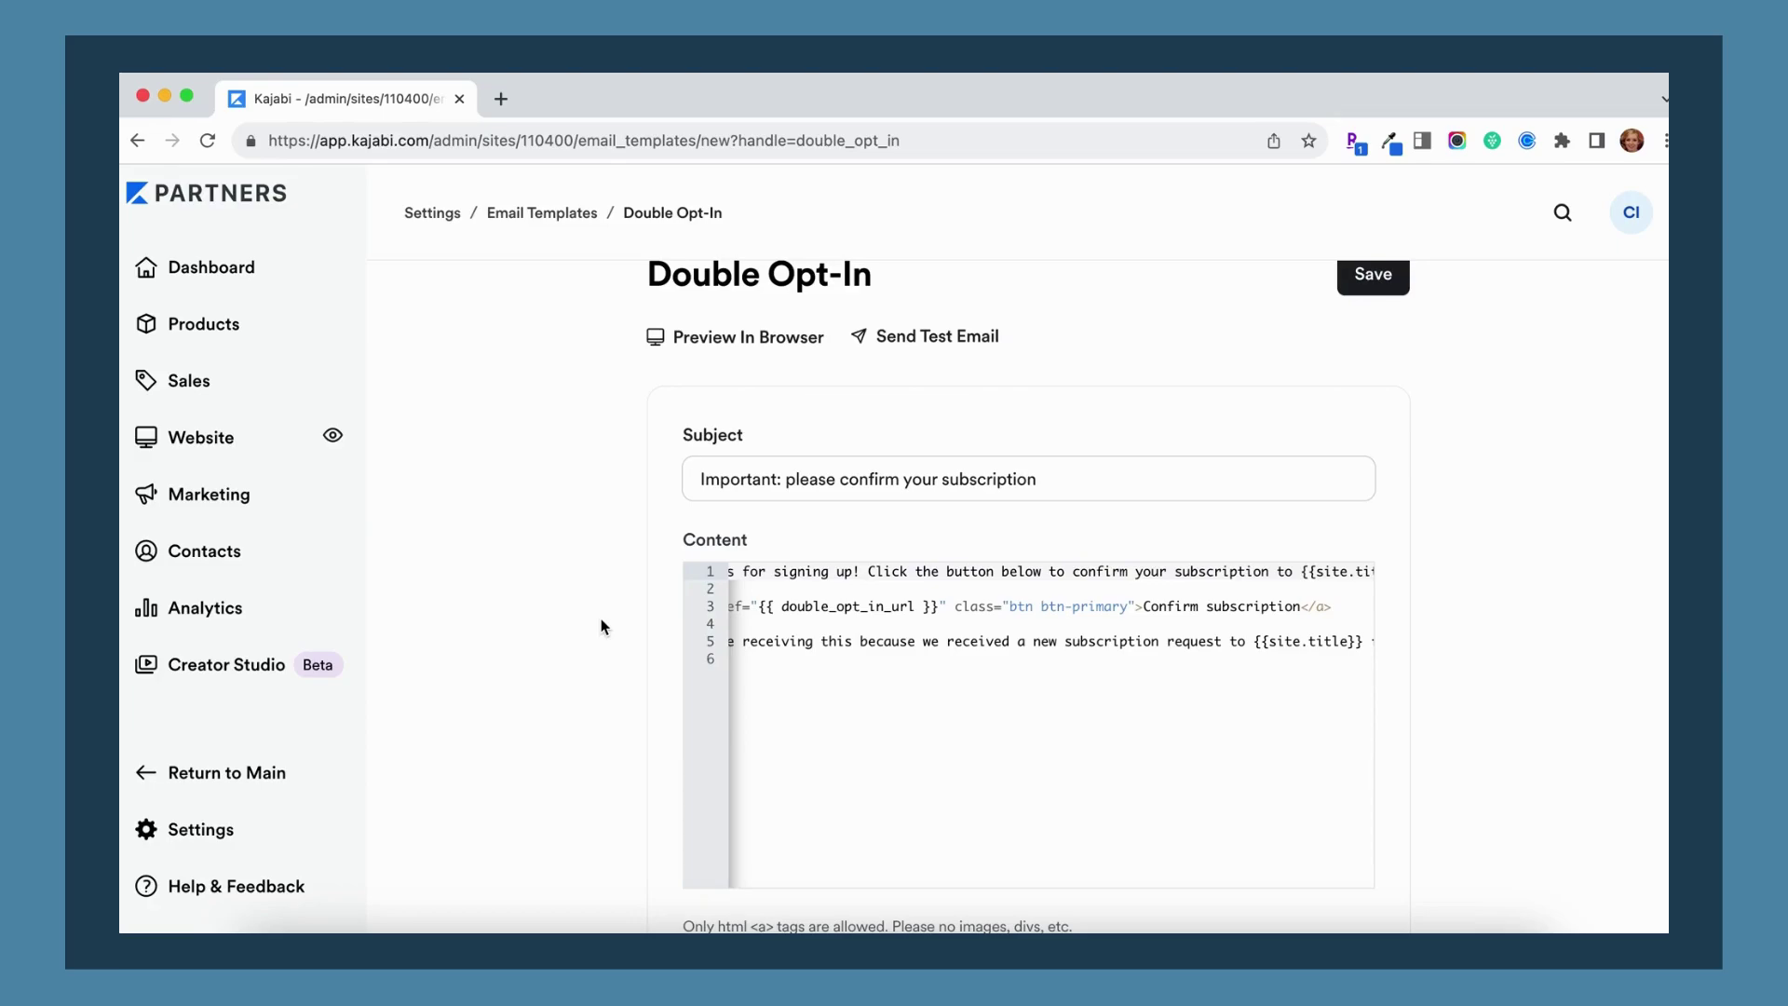
scroll(602, 627, "up", 1)
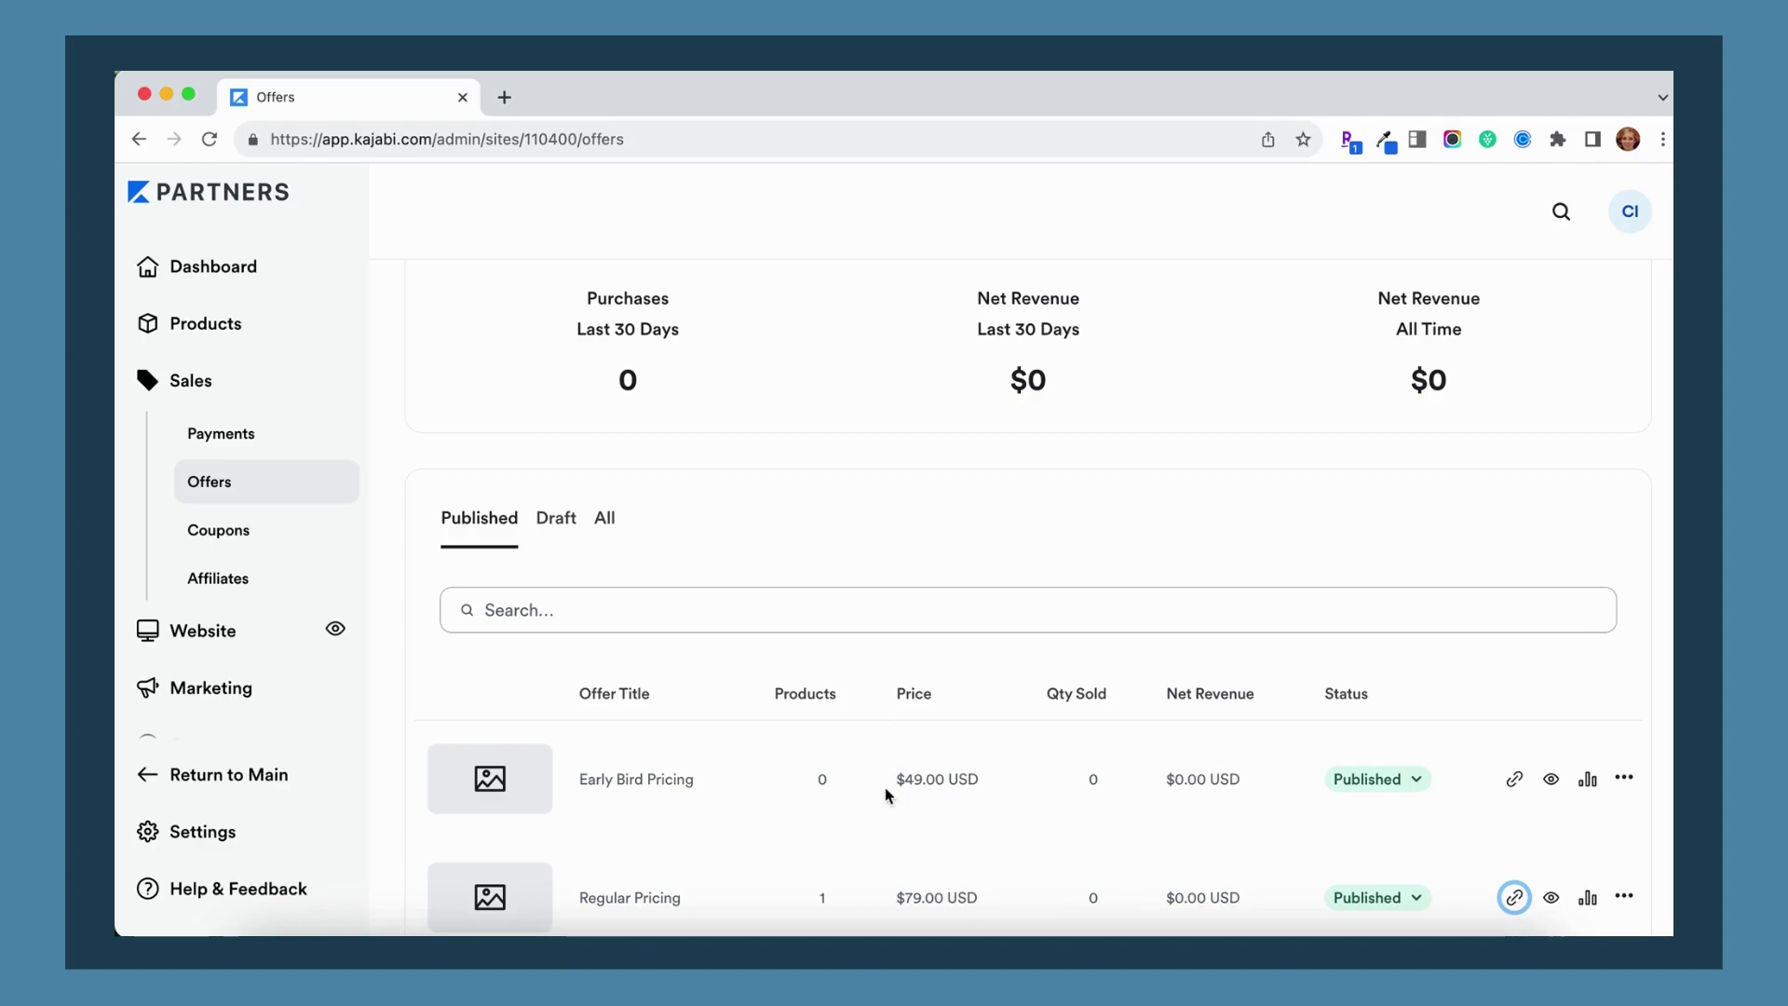
- Open the $49.00 Early Bird Pricing offer, expired Jul 31, 2023, from the offers list
left_click(1574, 734)
left_click(1623, 779)
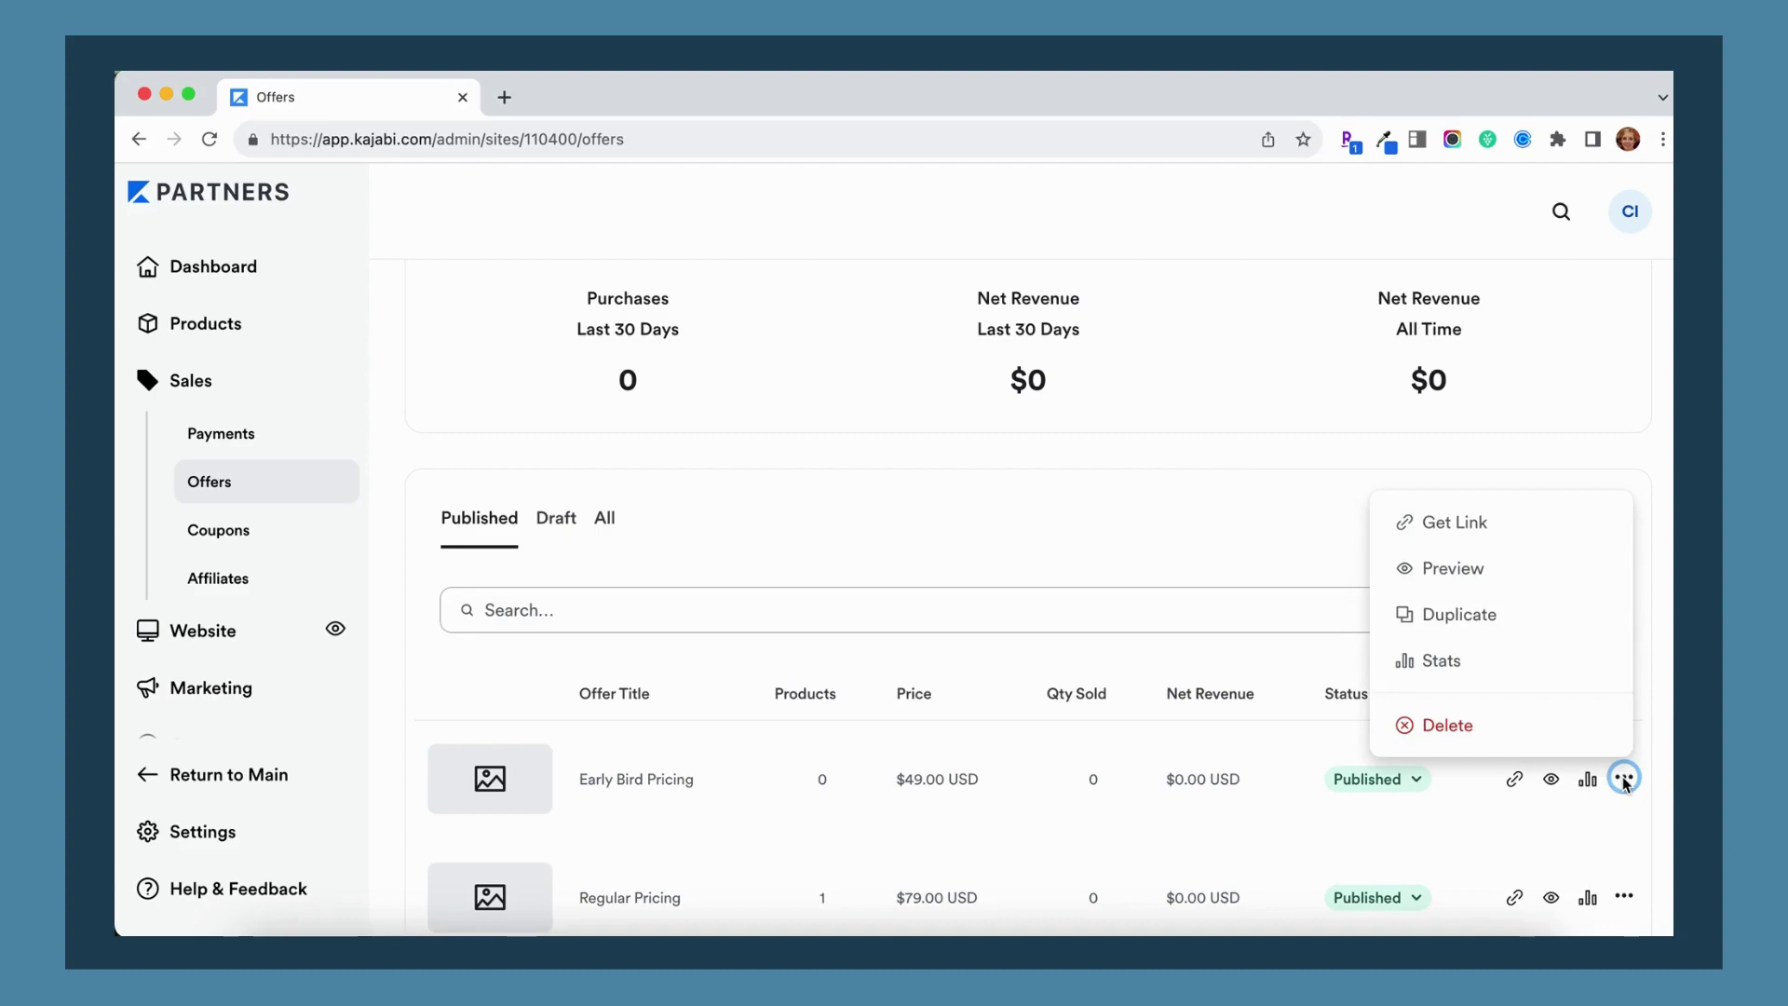
left_click(1624, 780)
left_click(1624, 781)
left_click(662, 782)
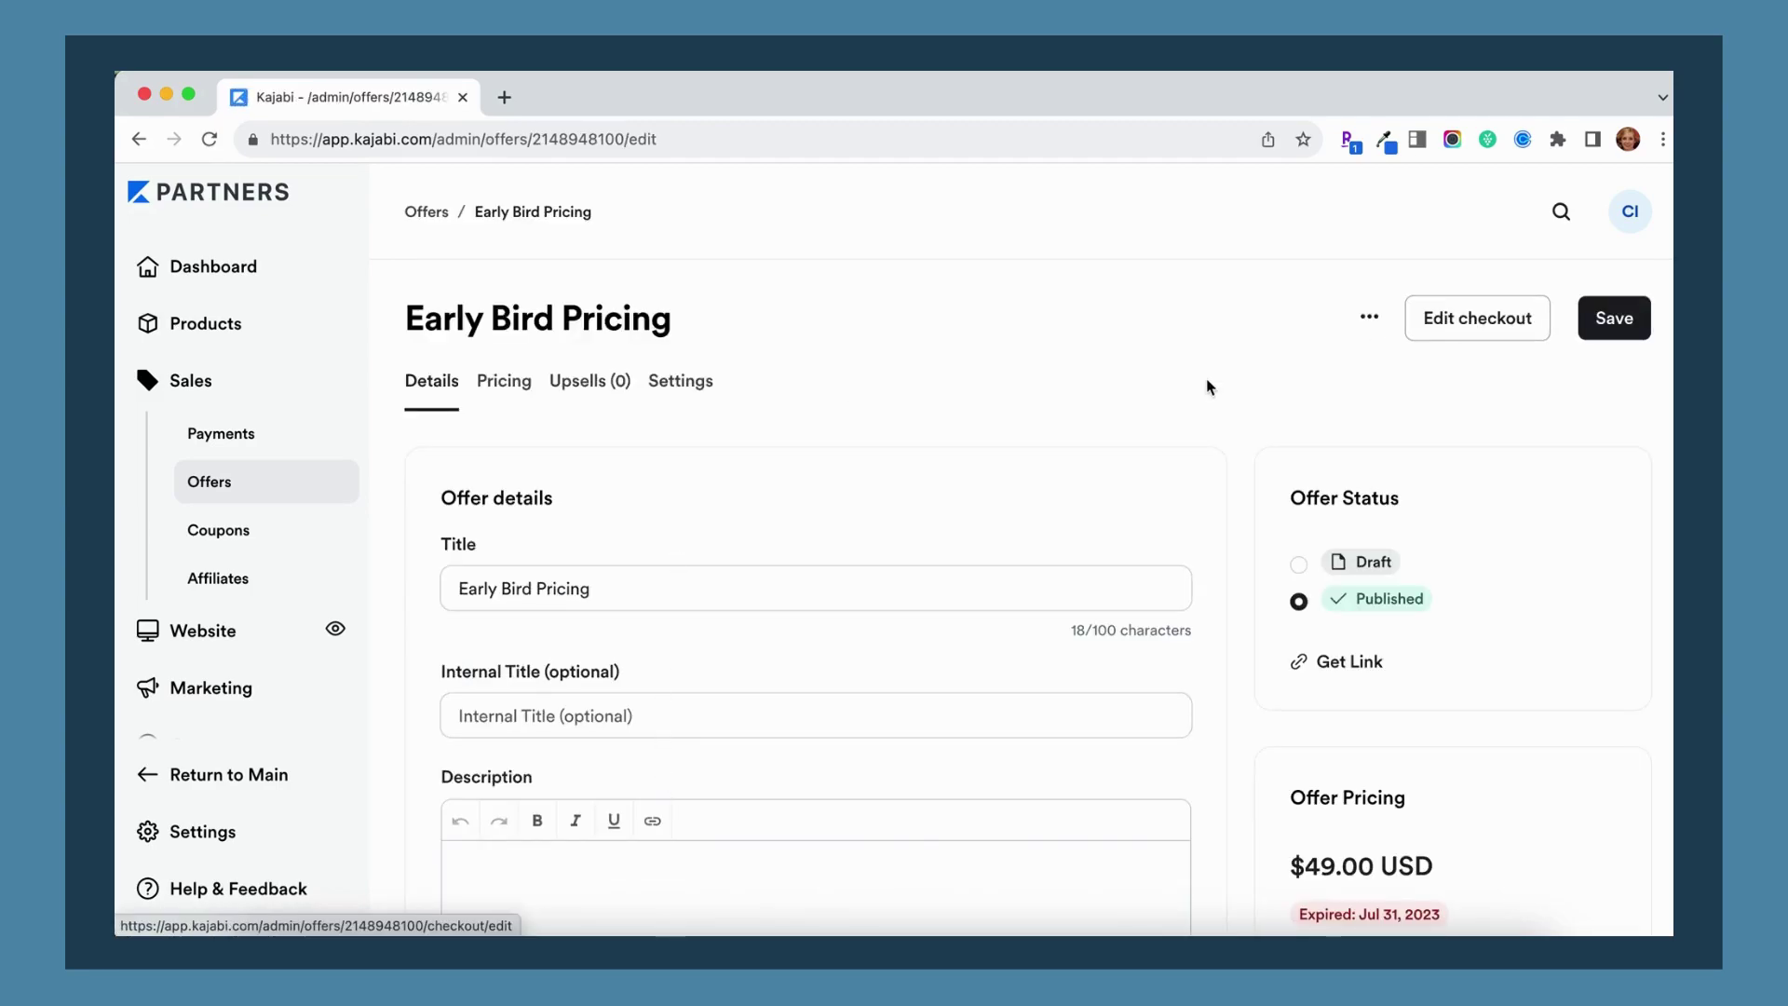
- Edit the Early Bird Pricing checkout and show its Additional settings panel
left_click(1464, 325)
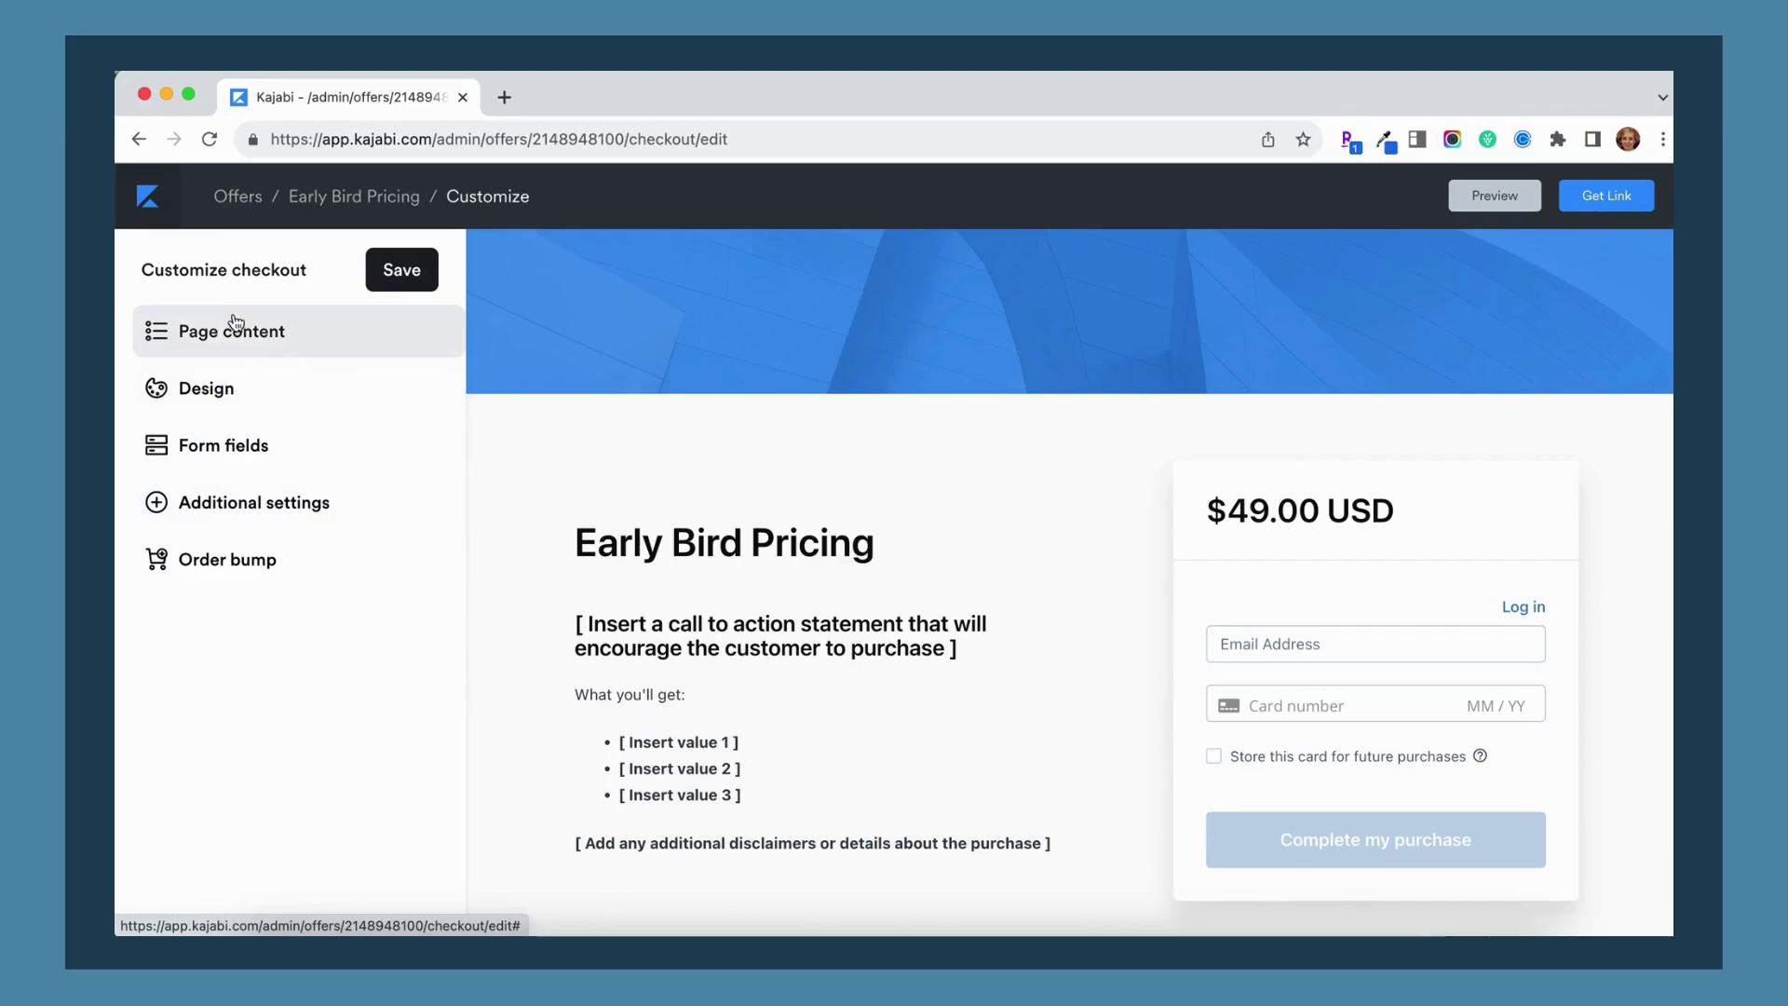
left_click(244, 503)
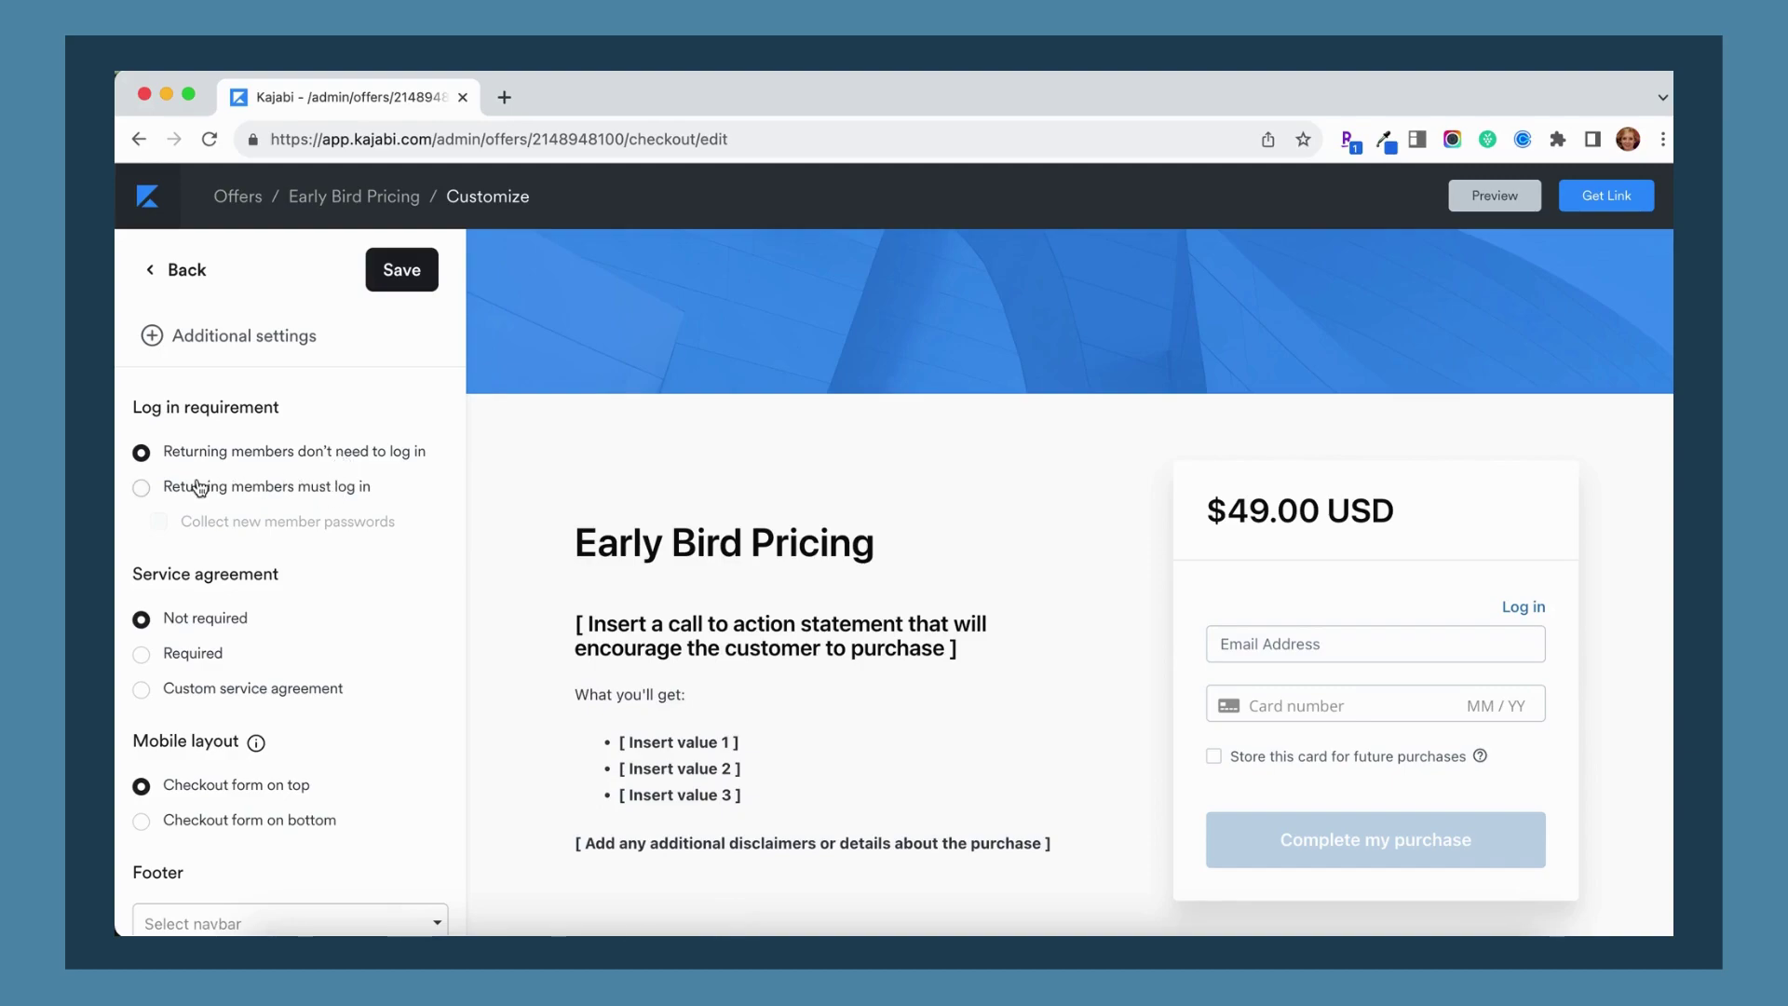
- Require returning members to log in, collect new member passwords, and save the checkout
left_click(140, 487)
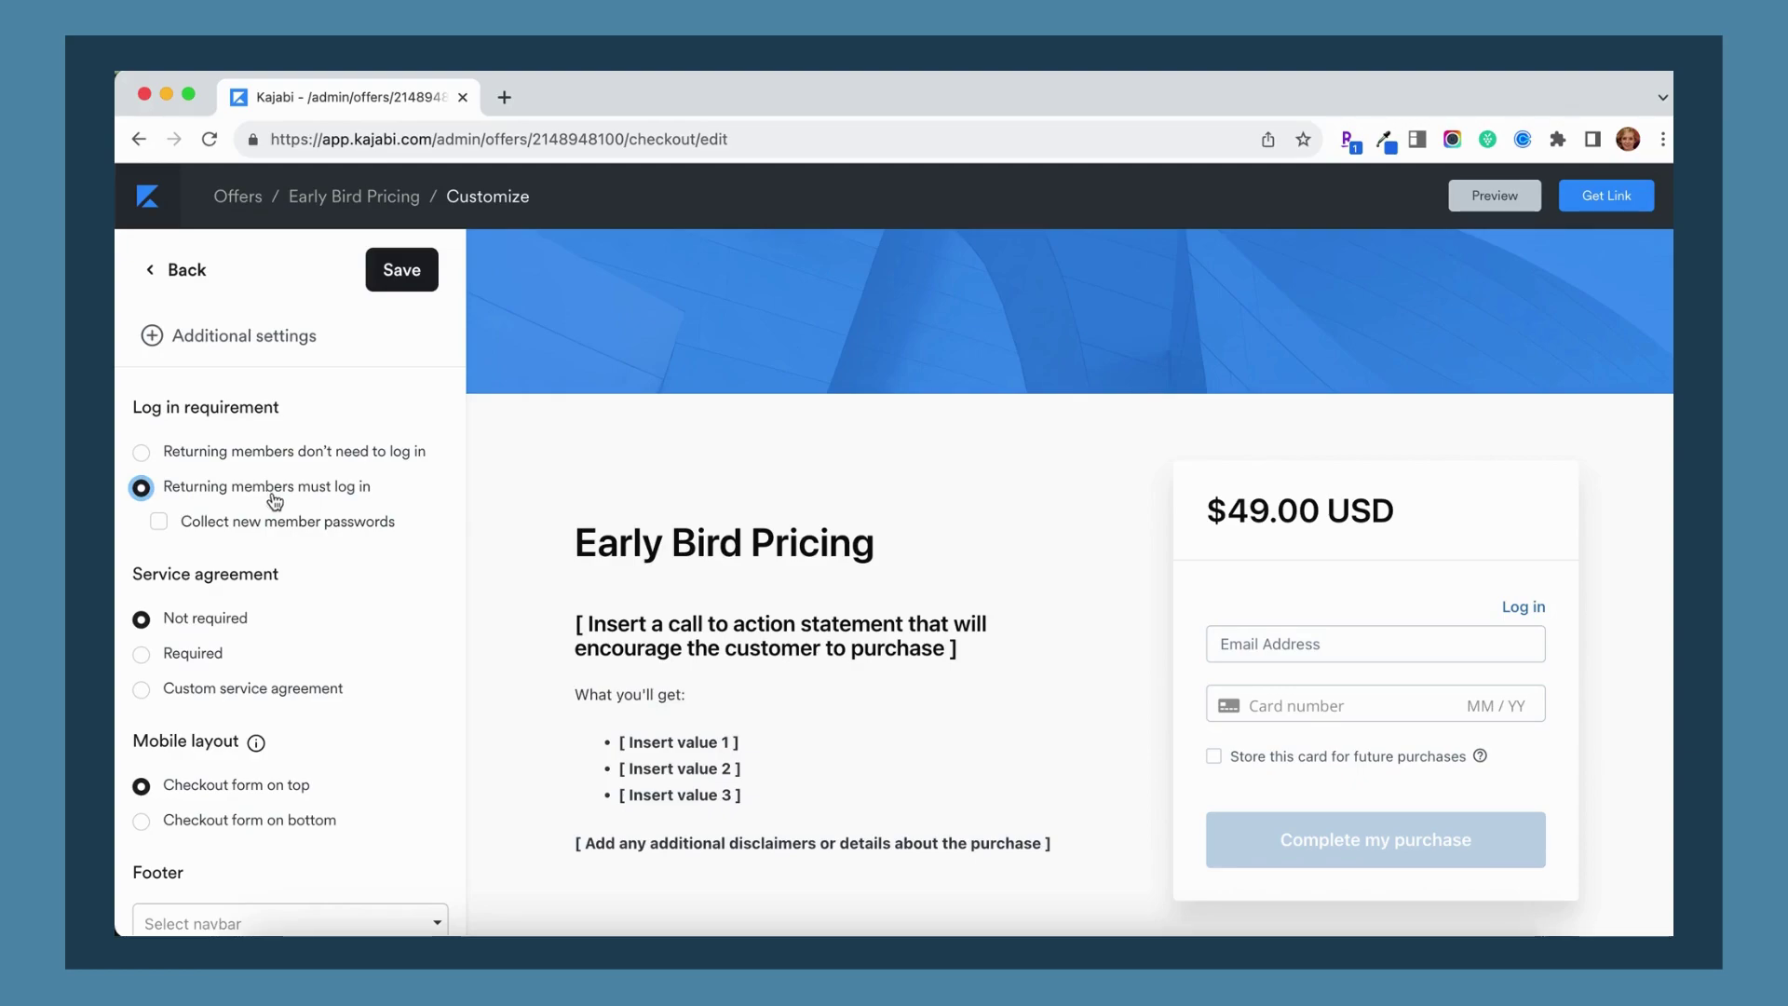
left_click(160, 522)
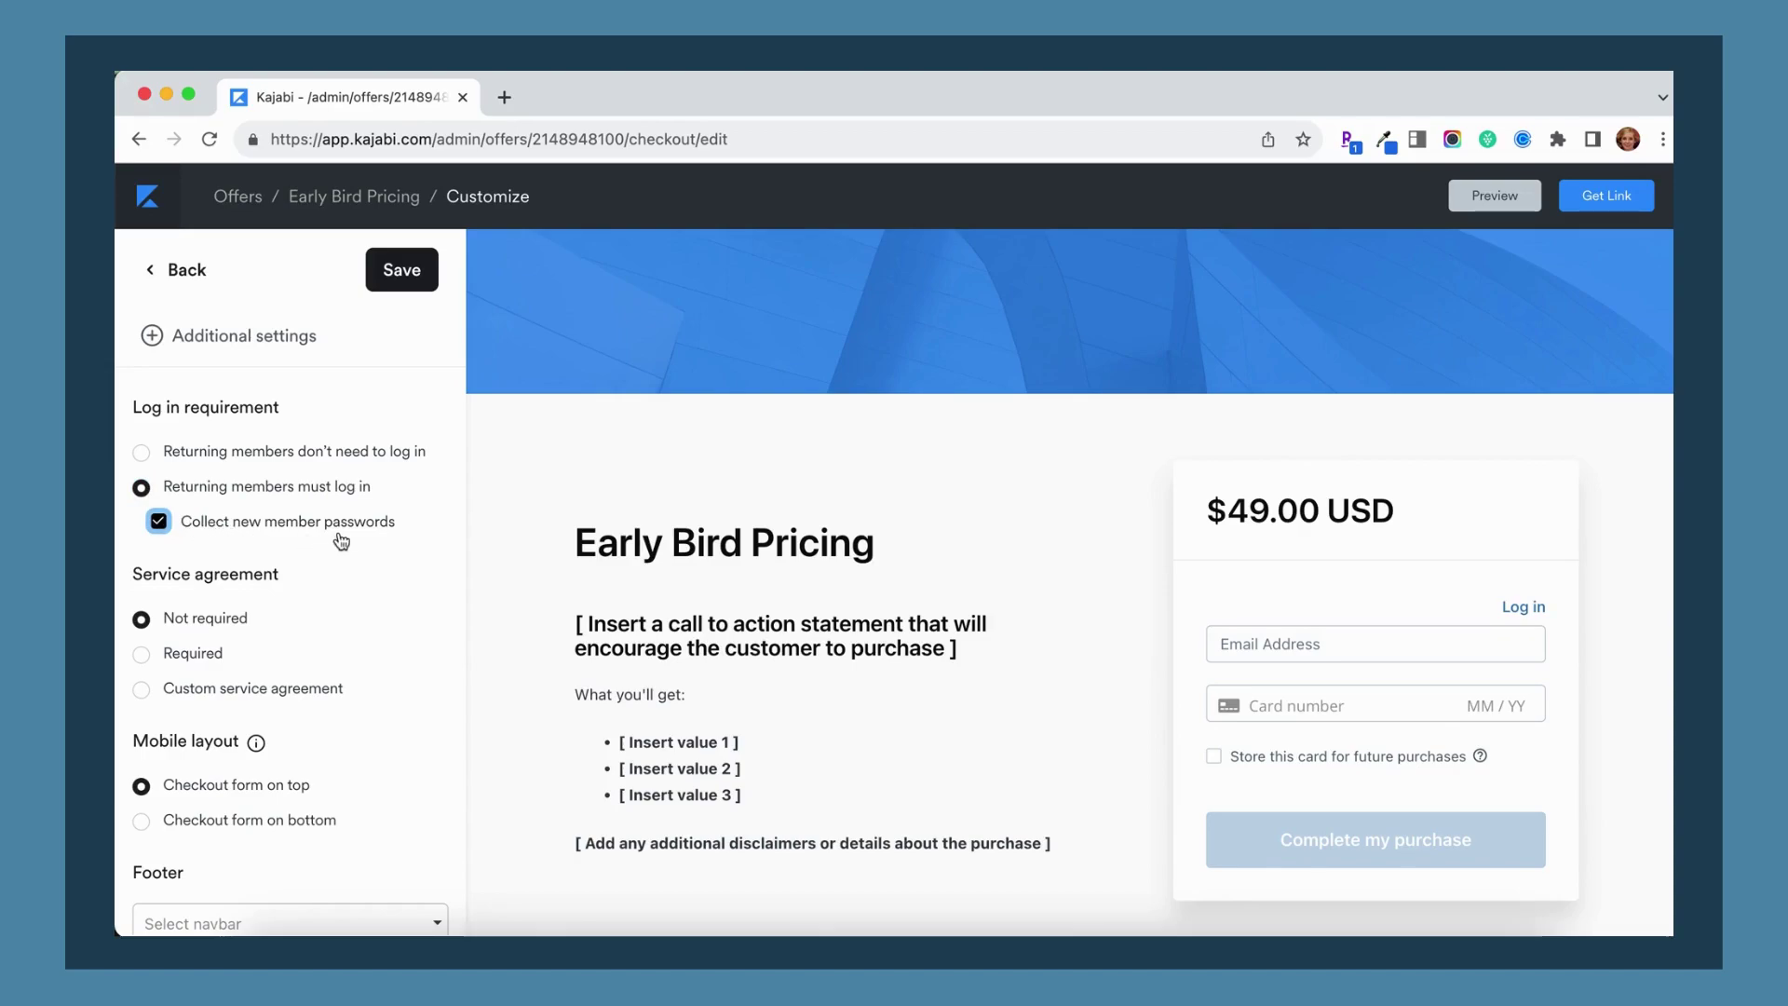
left_click(407, 294)
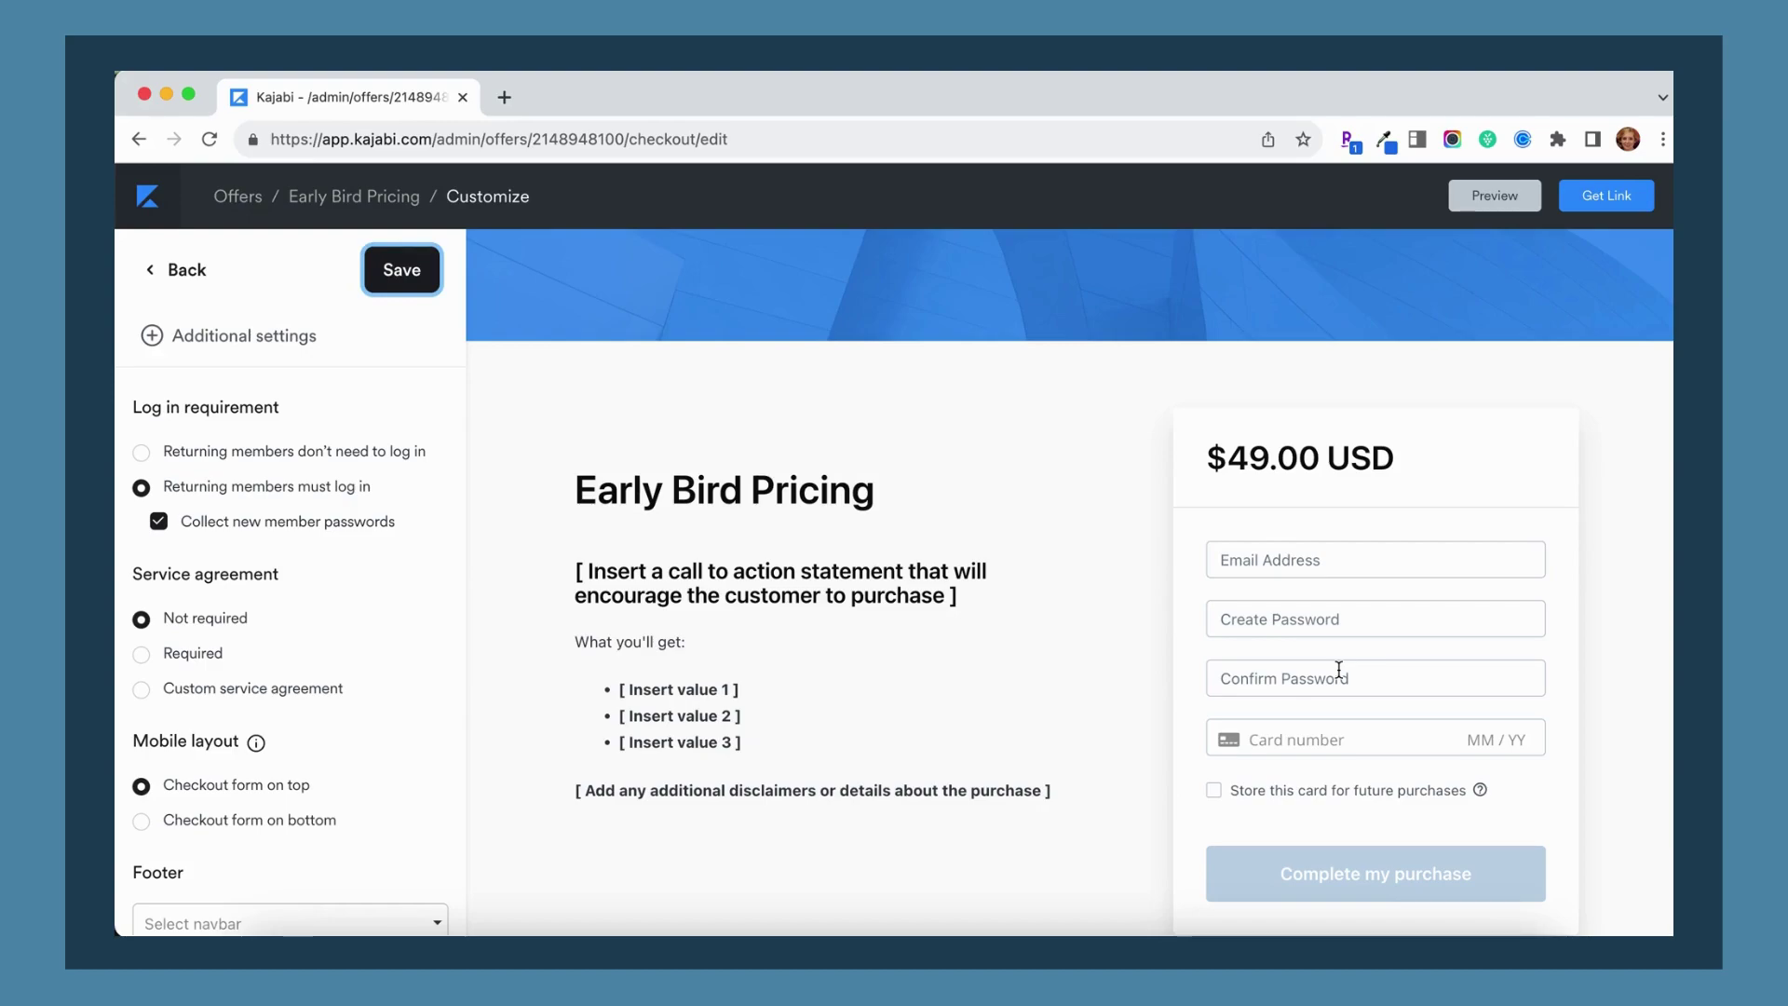
- Open the Checkout description editor from the description block in the checkout preview
left_click(866, 669)
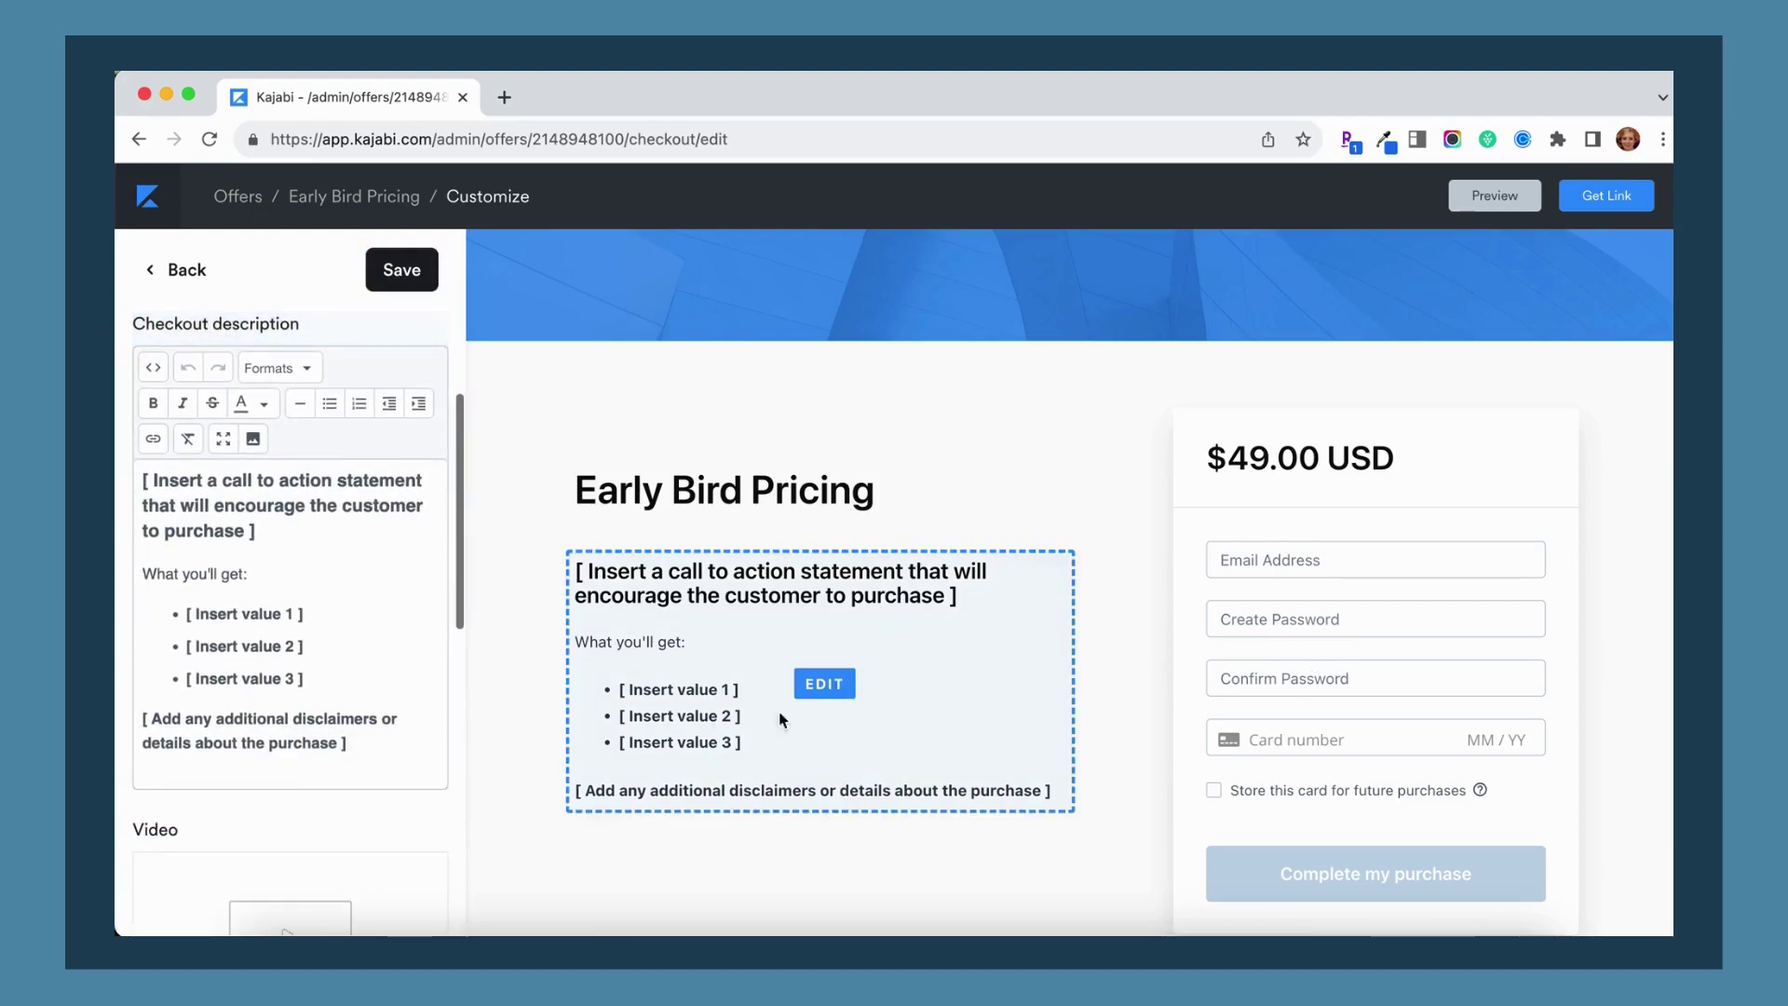